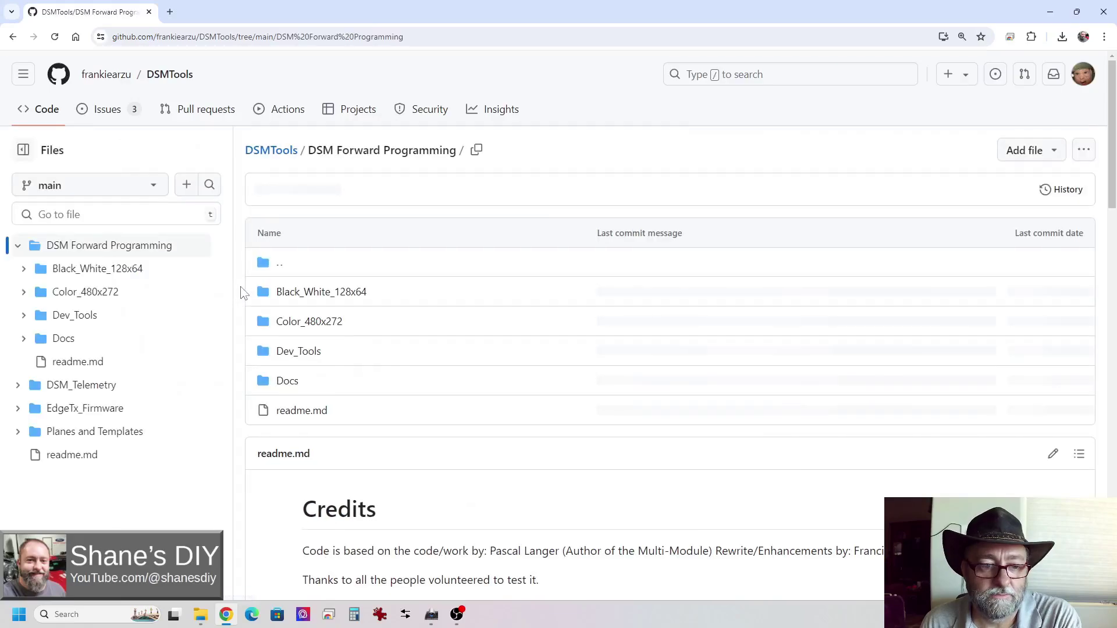
# - View the Black_White_128x64 folder inside DSM Forward Programming and return to the DSMTools repository root
pyautogui.click(321, 300)
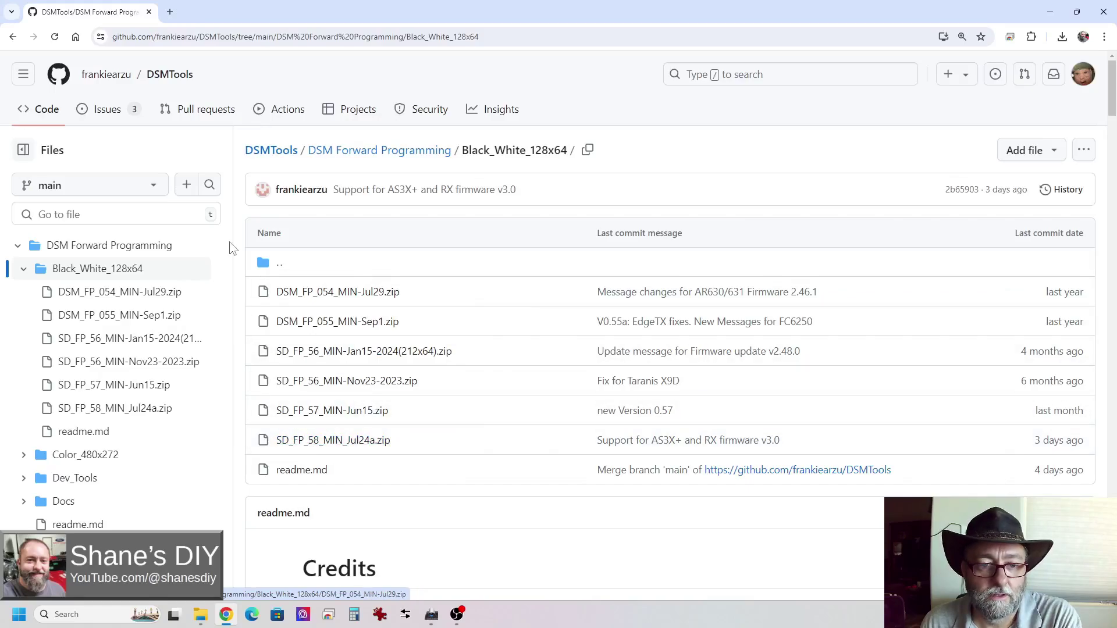
pyautogui.click(272, 151)
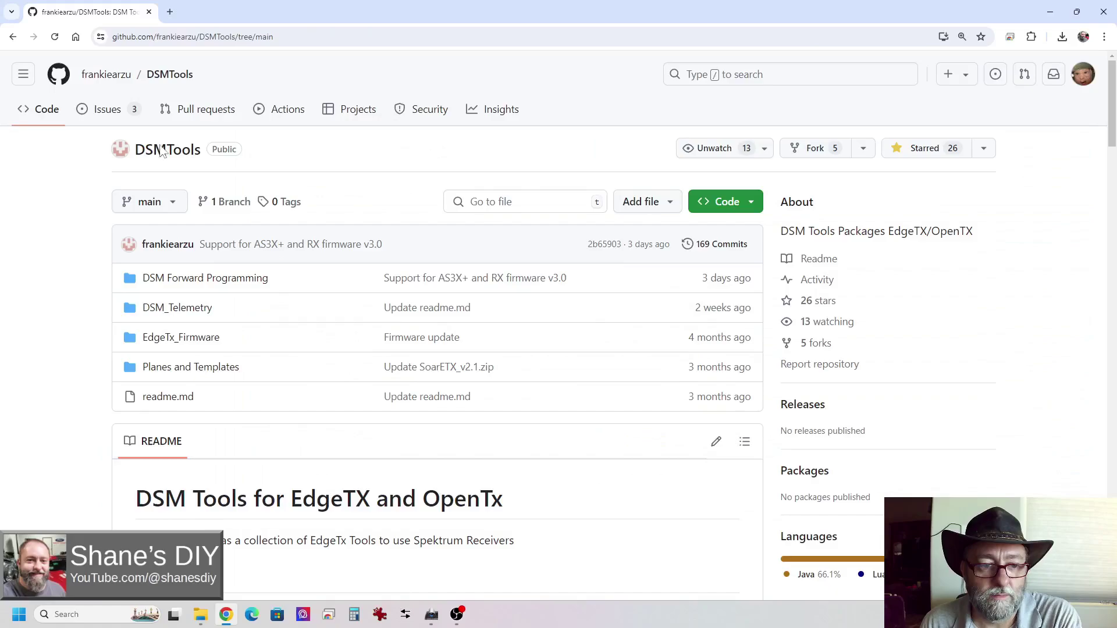
pyautogui.click(746, 205)
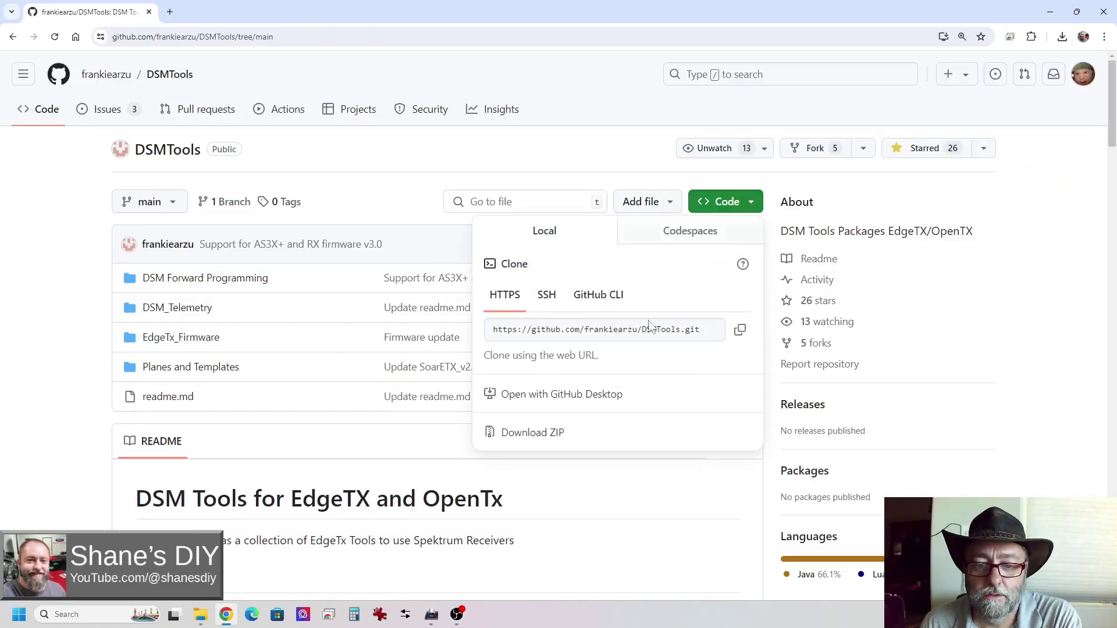
pyautogui.click(533, 434)
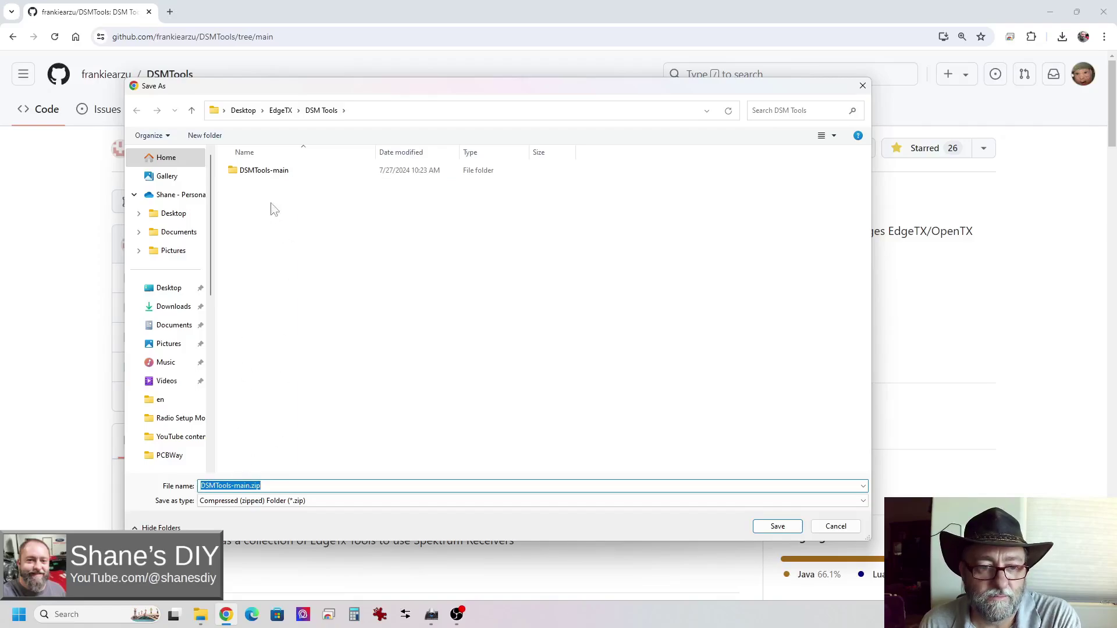
pyautogui.click(838, 528)
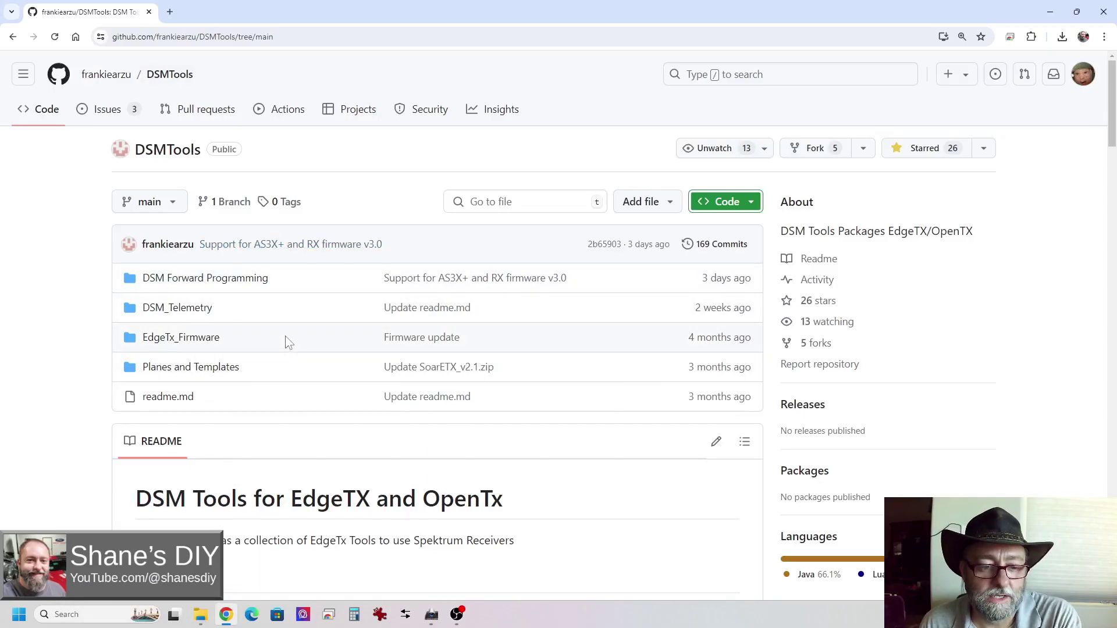
# - Skim the DSMTools README from the download instructions through to the EdgeTx Firmware with TextGen section
pyautogui.scroll(-4, 289, 343)
pyautogui.scroll(-15, 308, 349)
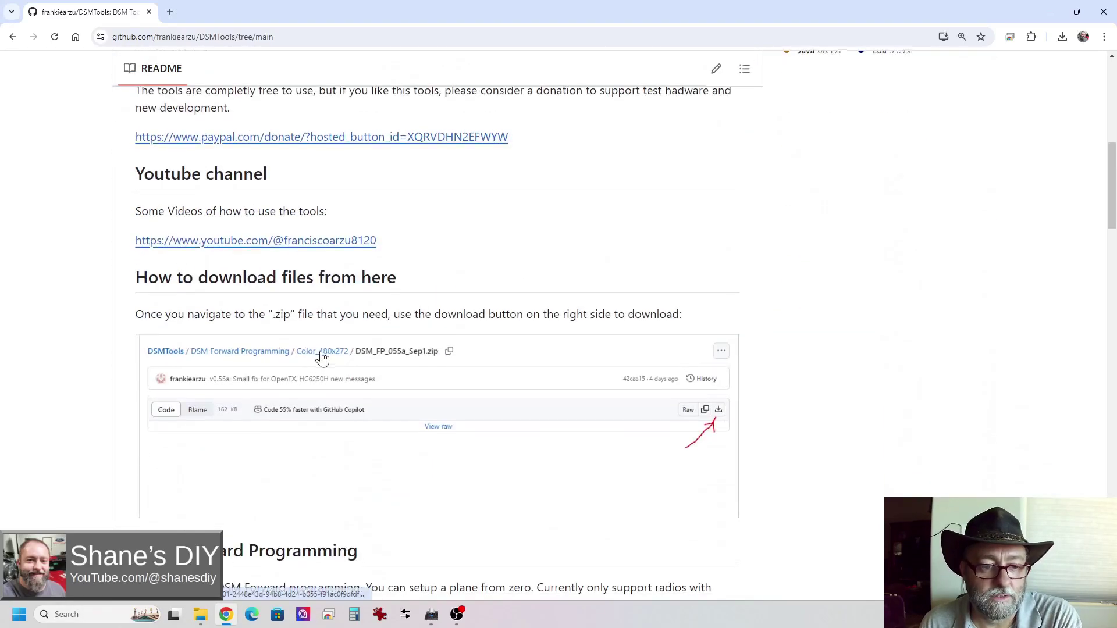
pyautogui.scroll(-14, 322, 358)
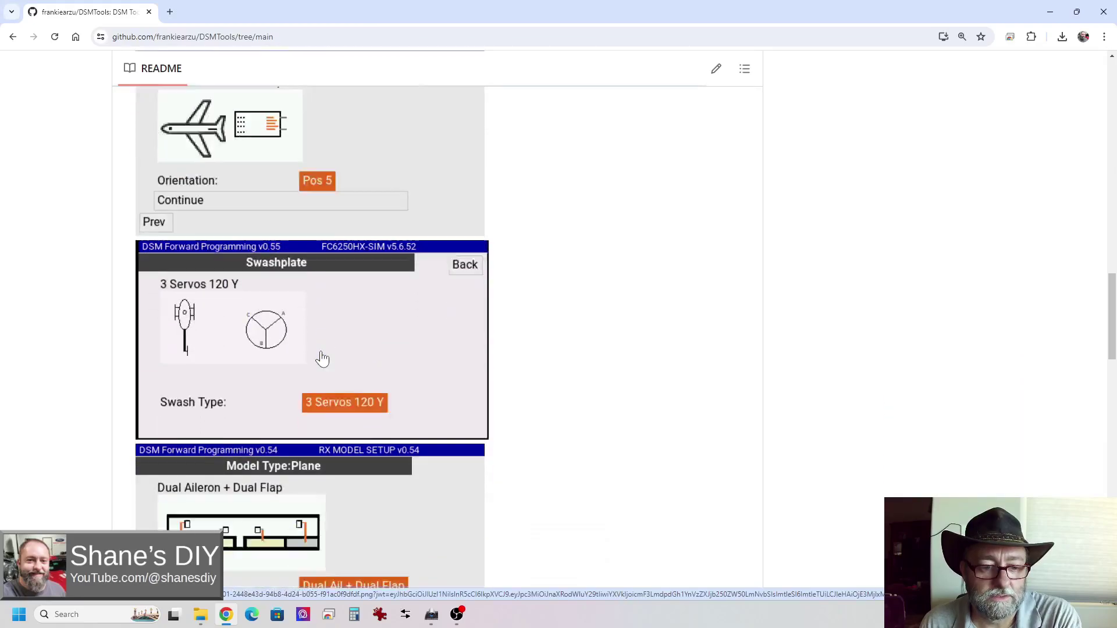
pyautogui.scroll(-14, 323, 358)
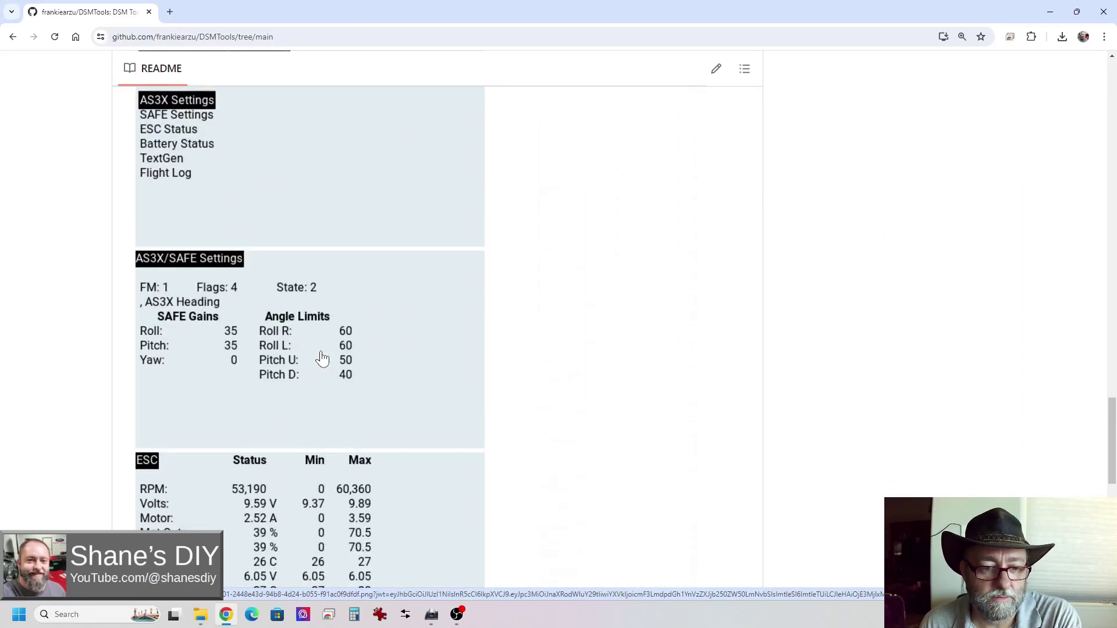
pyautogui.press('Home')
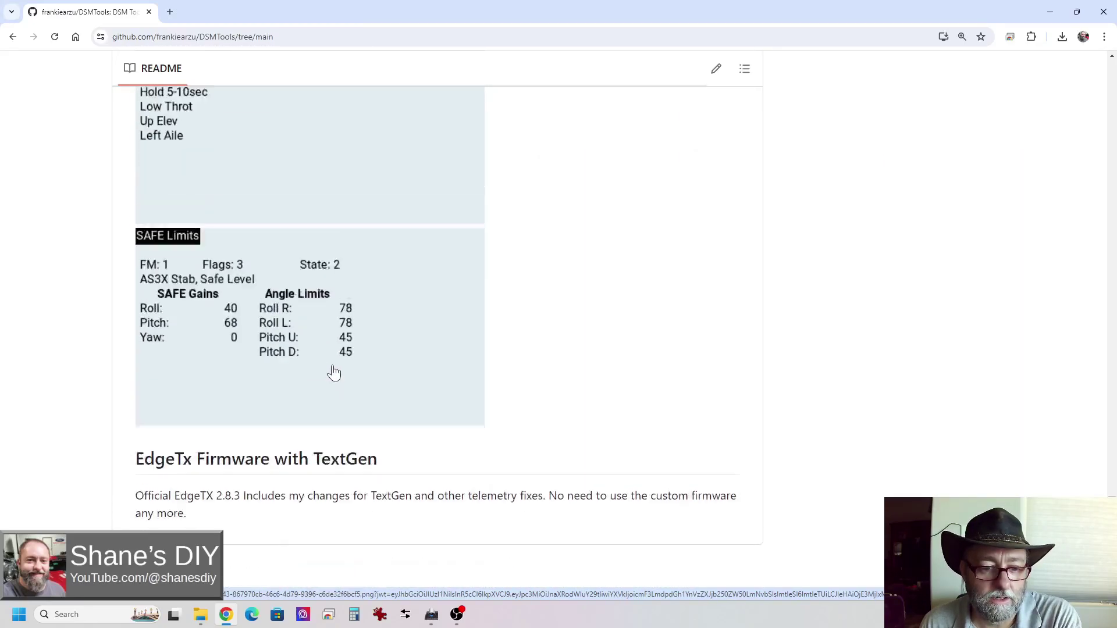
# - Switch to File Explorer and open the inner DSMTools-main folder of the extracted DSM Tools package
pyautogui.moveTo(200, 614)
pyautogui.click(133, 547)
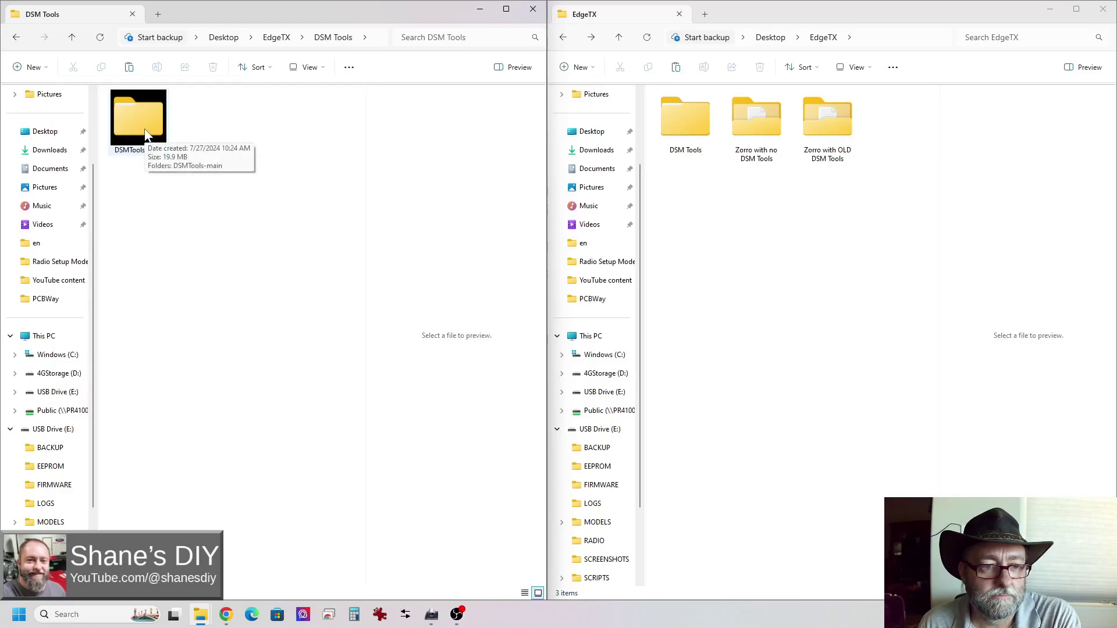
pyautogui.doubleClick(146, 134)
pyautogui.doubleClick(147, 111)
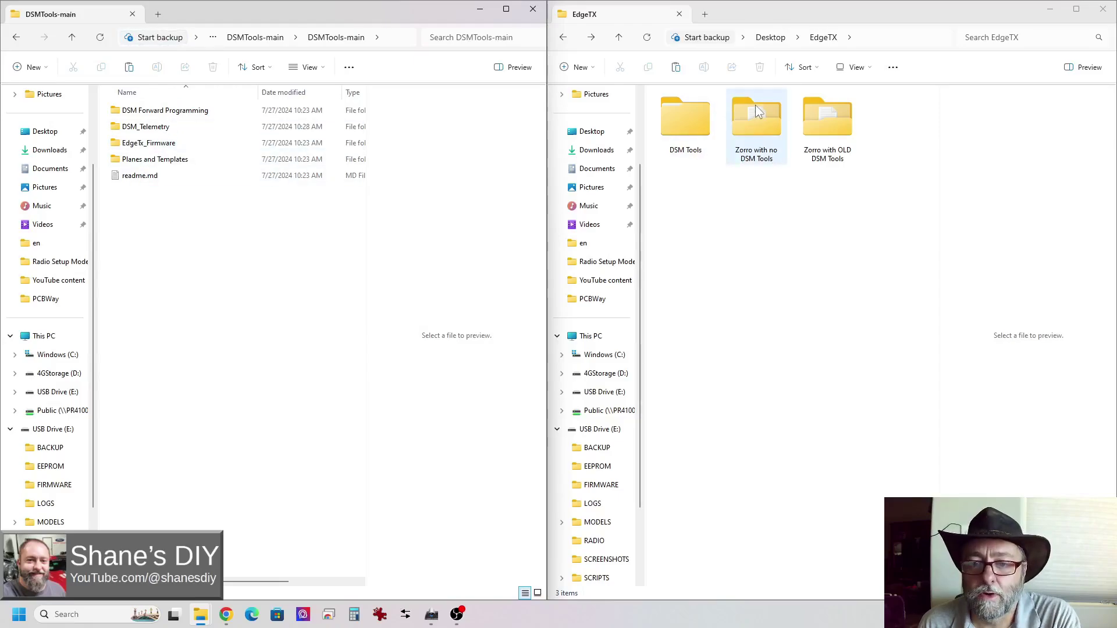
# - Show the contents of the Zorro with no DSM Tools folder as large icons and return to the EdgeTX folder
pyautogui.click(822, 128)
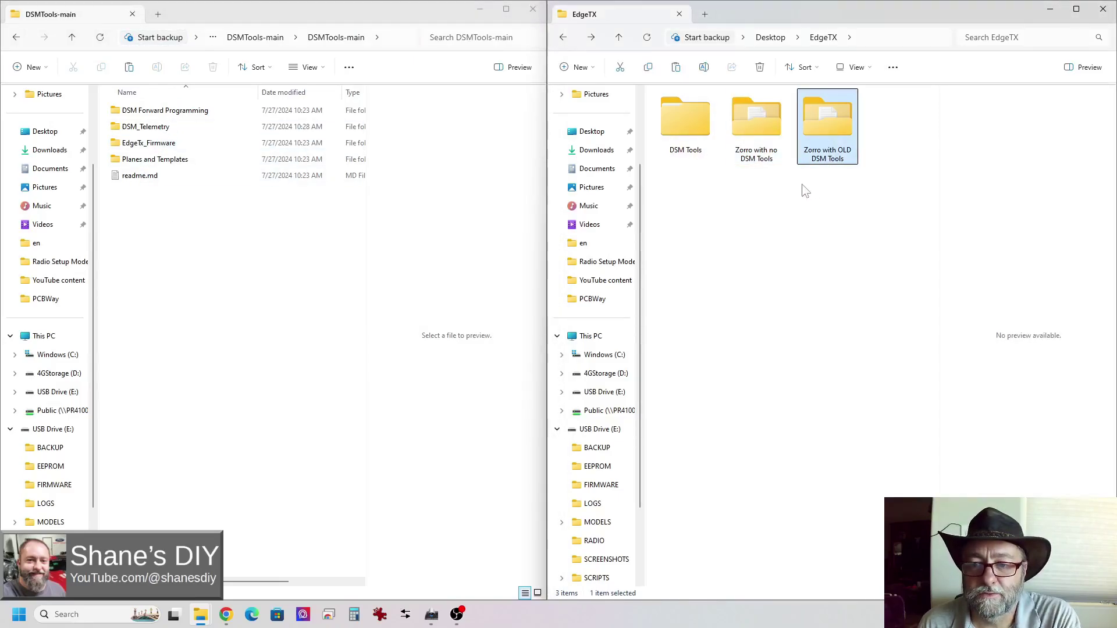
pyautogui.moveTo(758, 121)
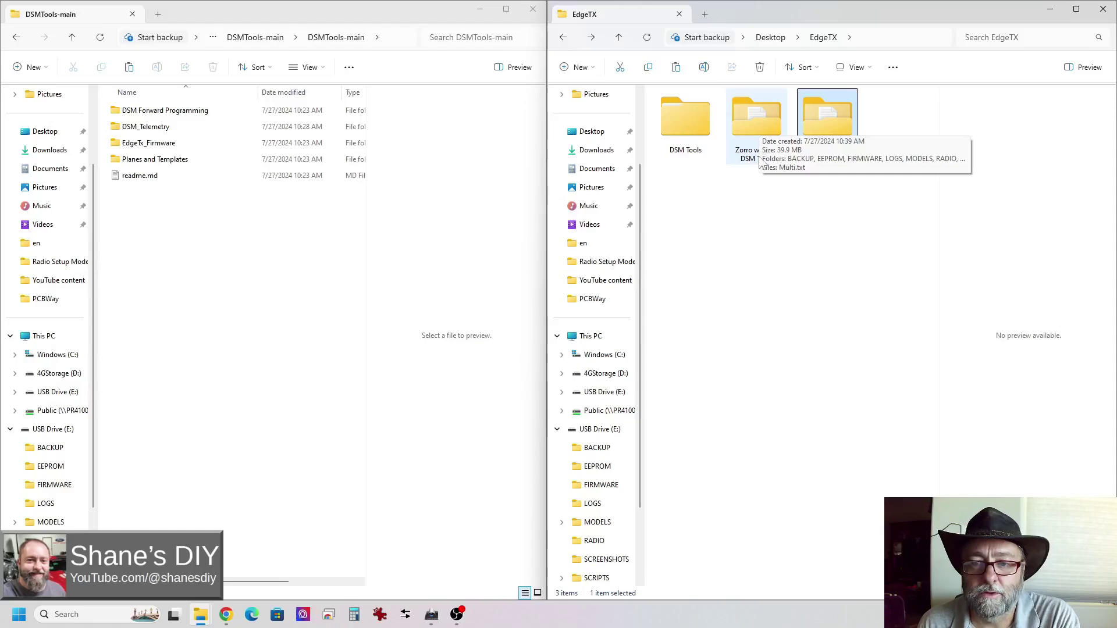
pyautogui.click(792, 218)
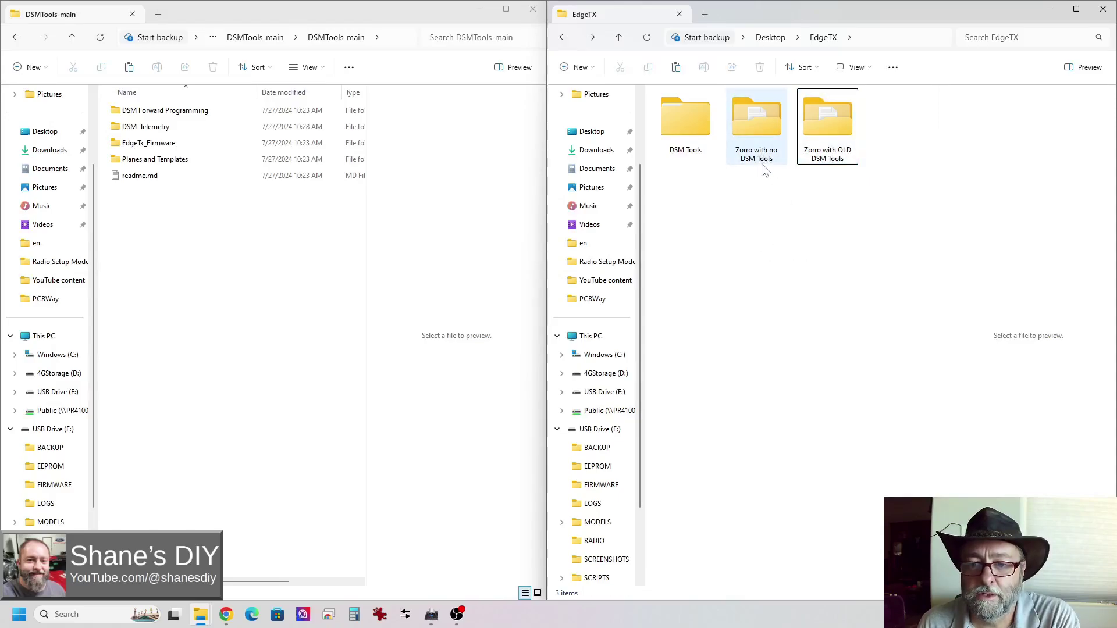
pyautogui.doubleClick(756, 127)
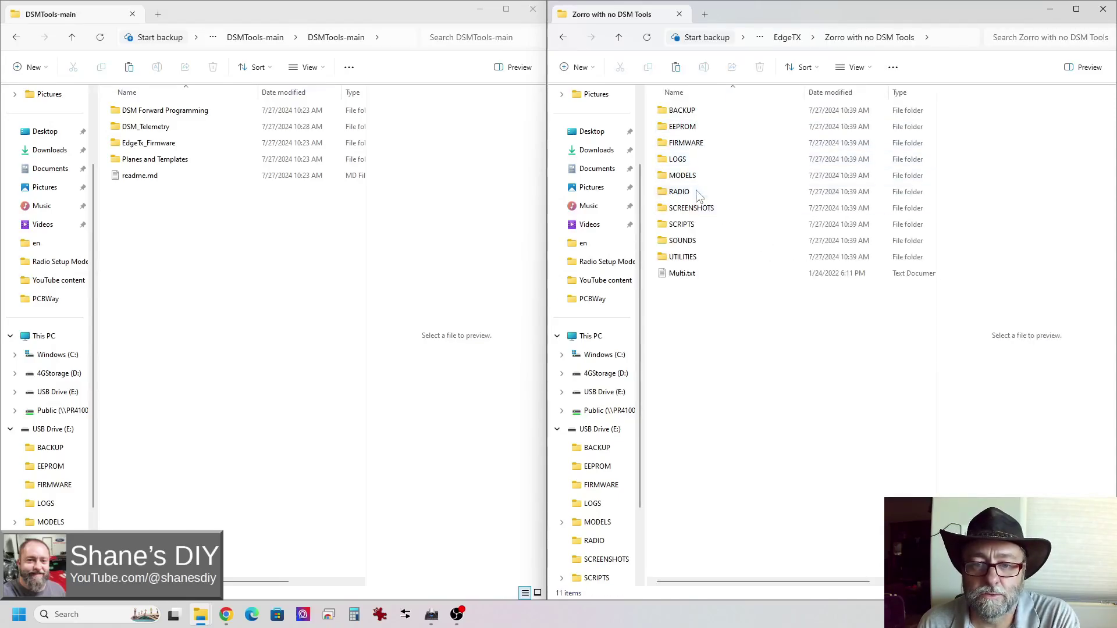
pyautogui.click(855, 68)
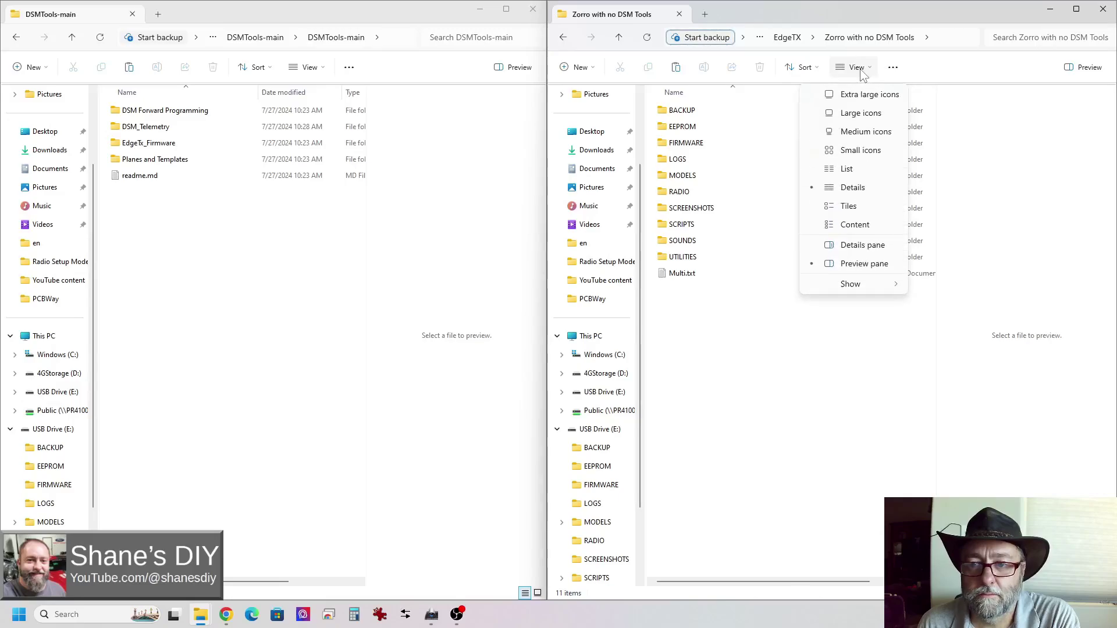
pyautogui.click(864, 117)
pyautogui.hotkey('alt', 'Left')
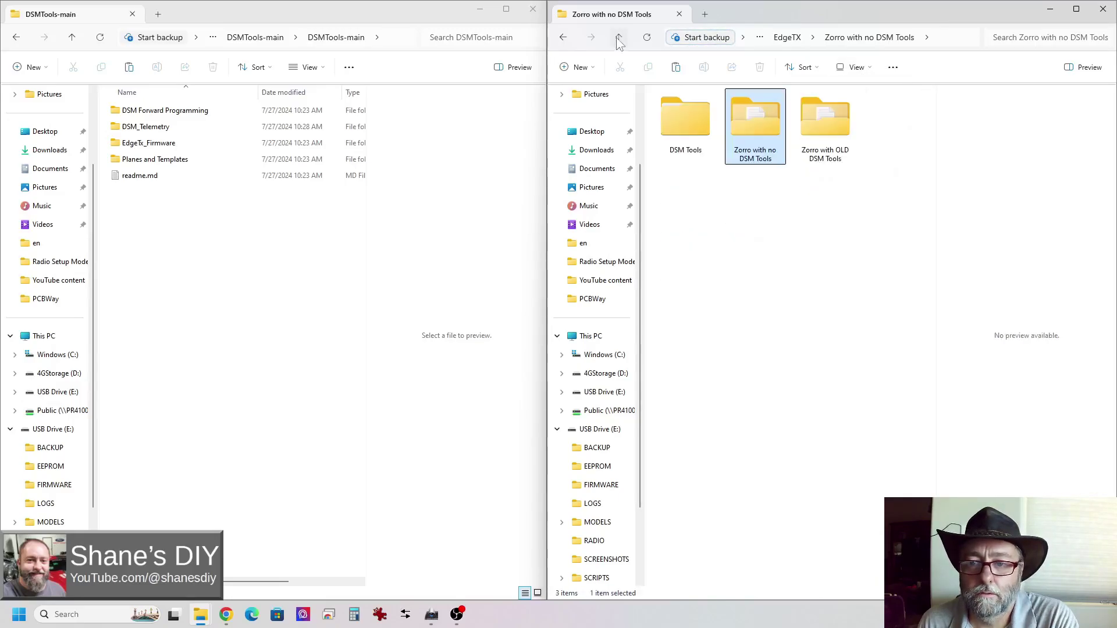
pyautogui.click(835, 128)
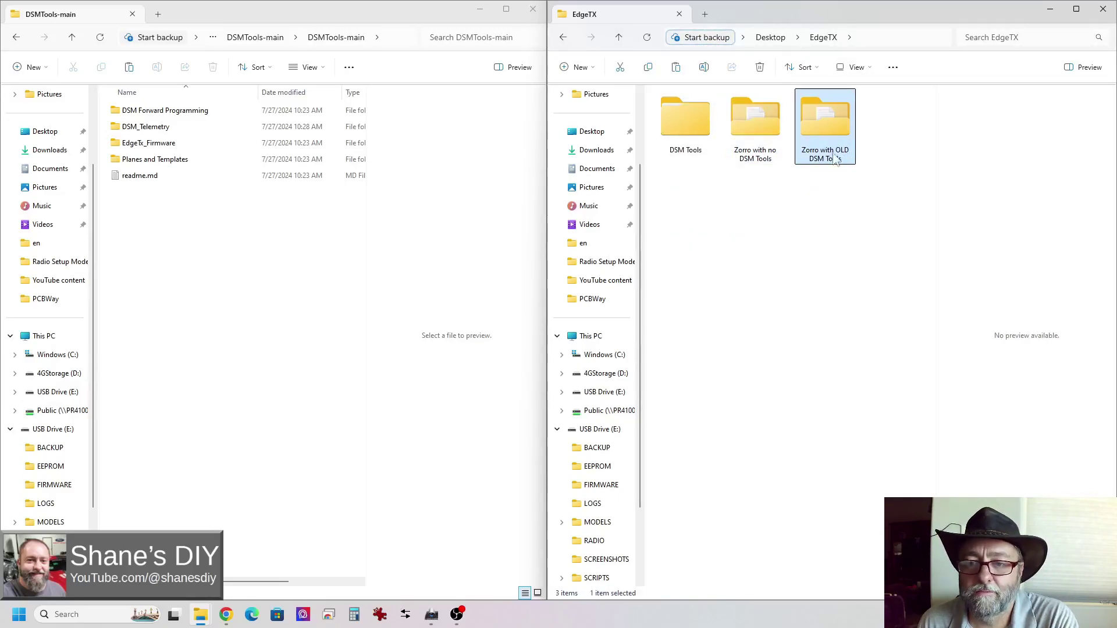
pyautogui.click(762, 125)
pyautogui.click(819, 127)
pyautogui.click(762, 127)
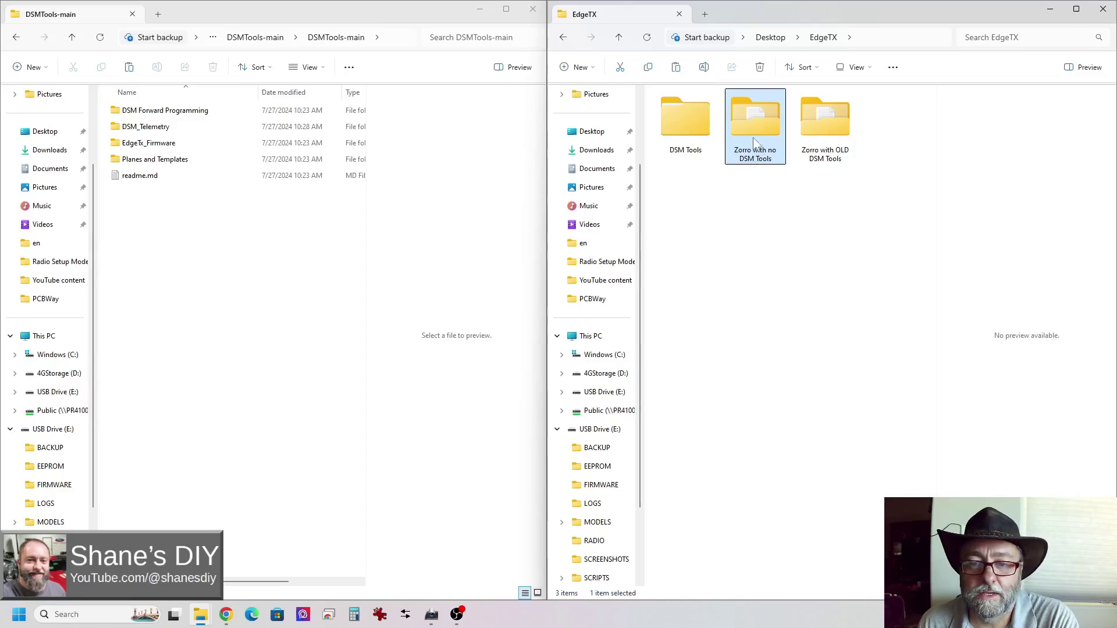
pyautogui.click(837, 151)
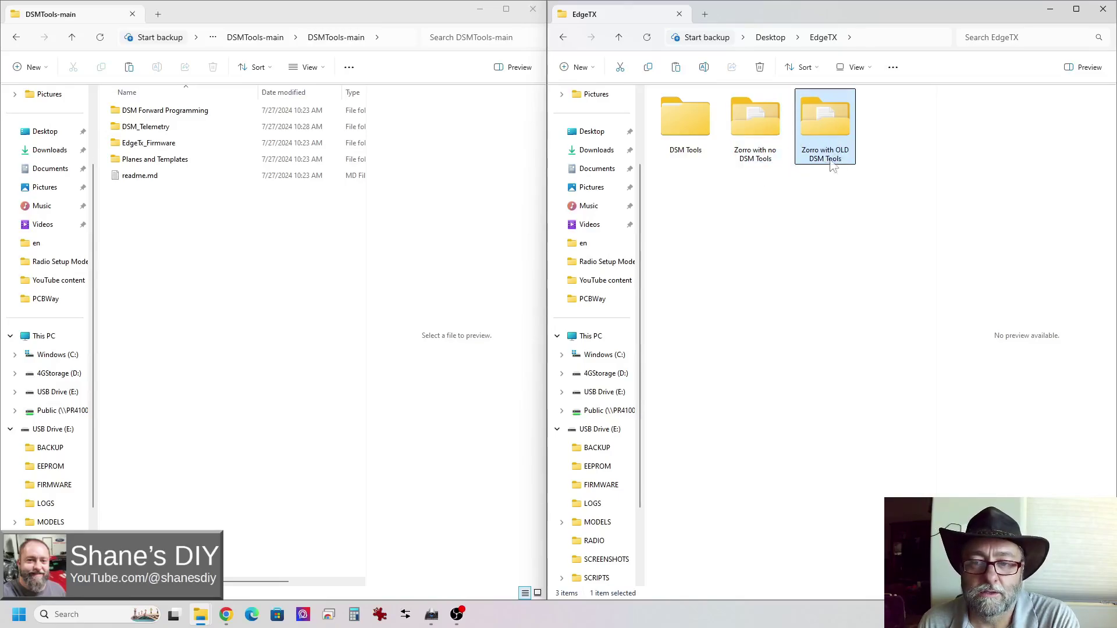
pyautogui.moveTo(831, 147)
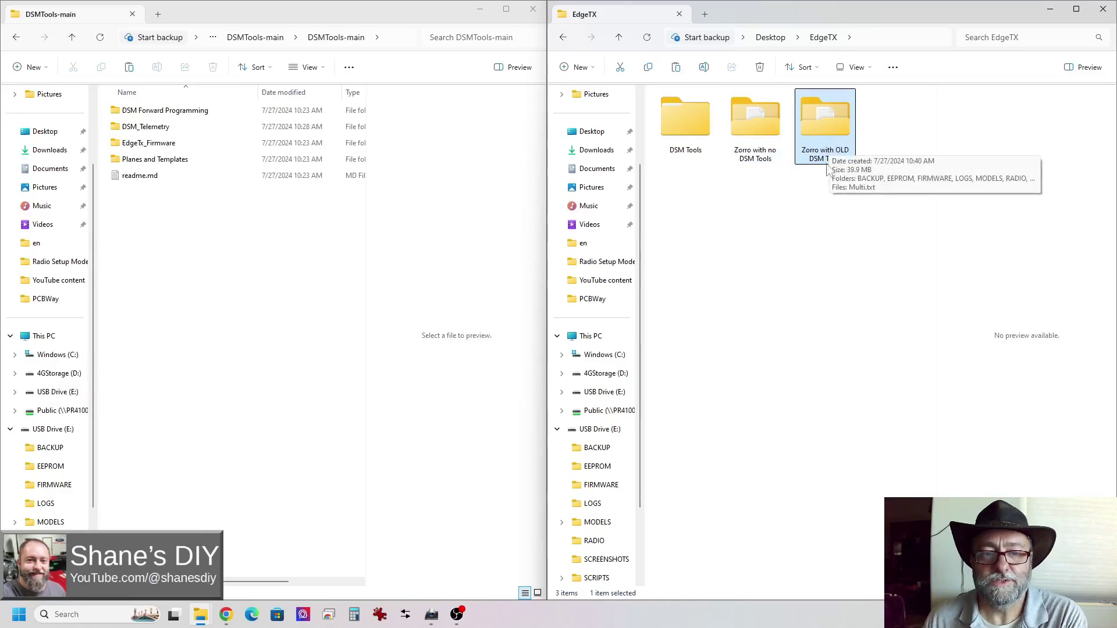
pyautogui.click(751, 163)
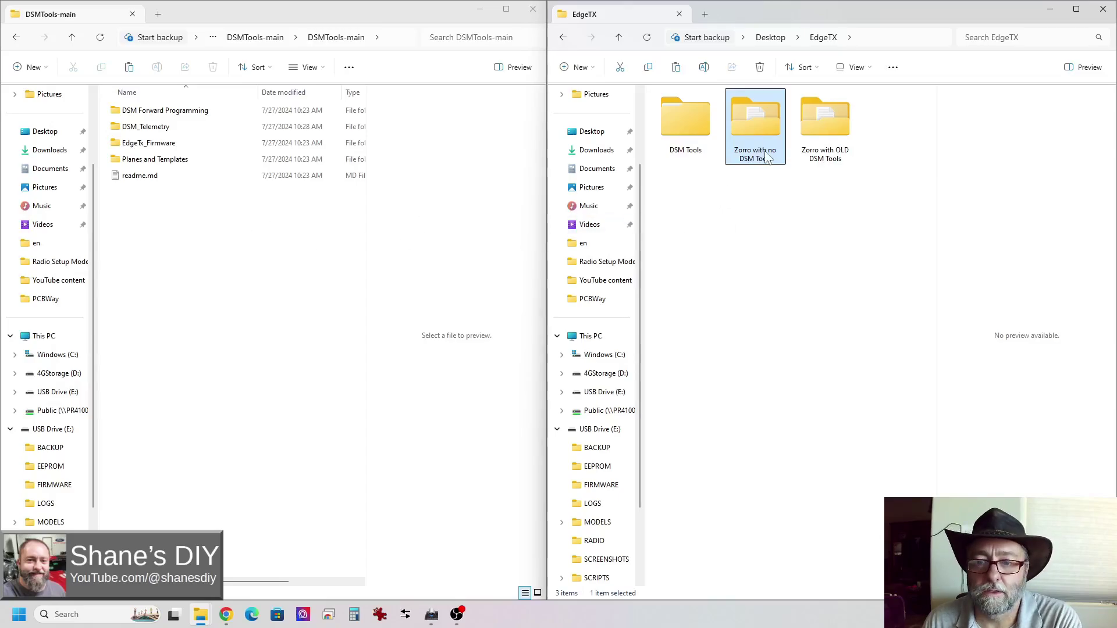
pyautogui.moveTo(762, 163)
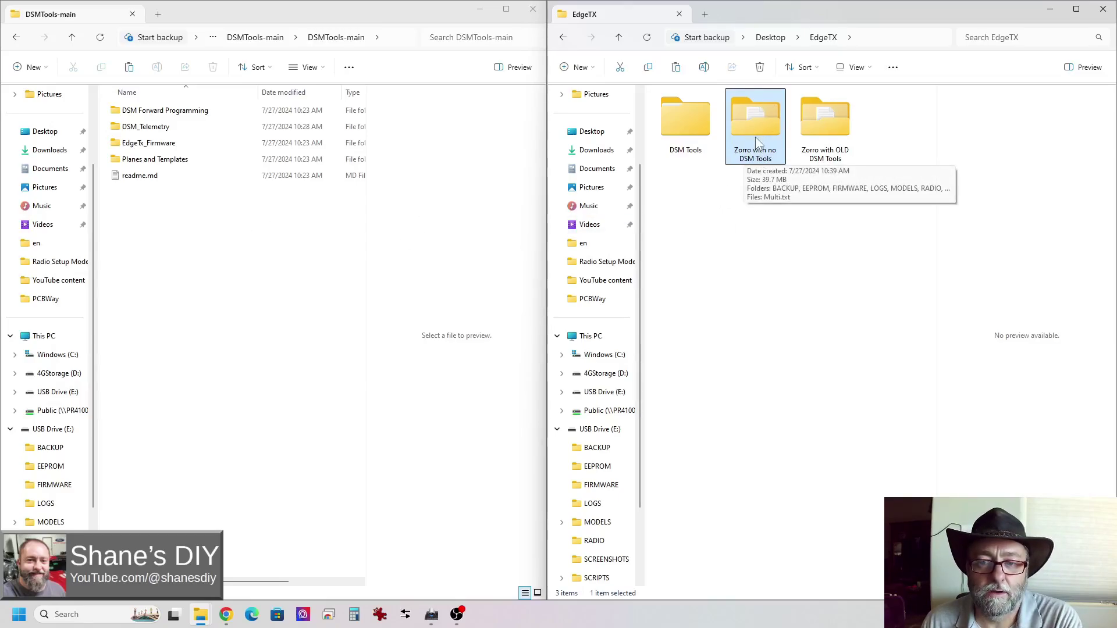
# - Open the Zorro with no DSM Tools folder and select all its items from BACKUP to Multi.txt
pyautogui.doubleClick(755, 139)
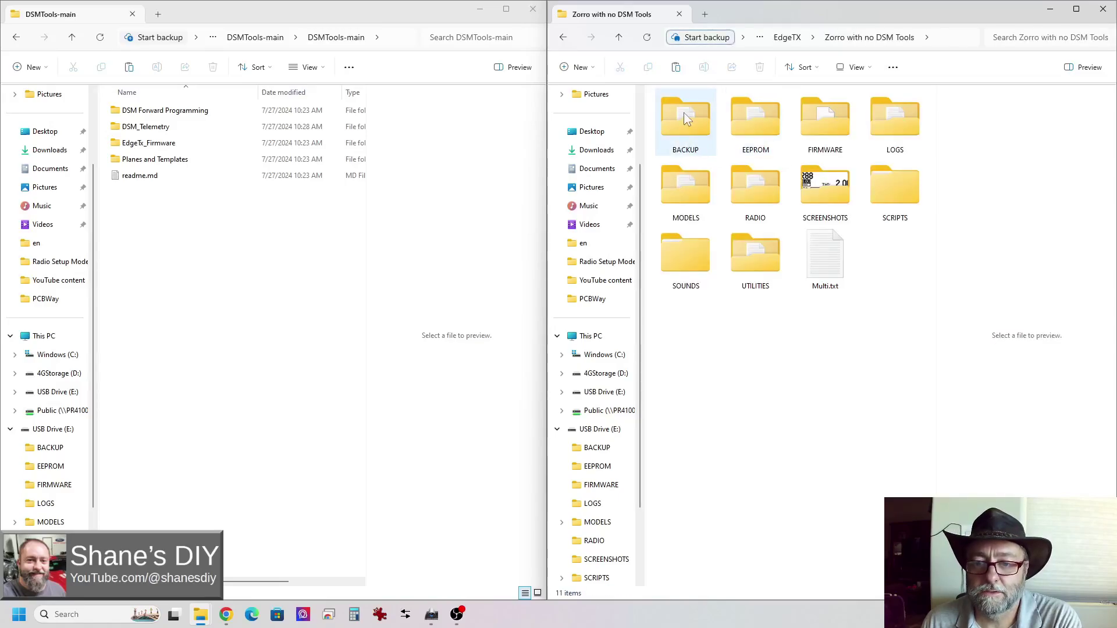
pyautogui.click(688, 124)
pyautogui.keyDown('shift'); pyautogui.click(825, 260); pyautogui.keyUp('shift')
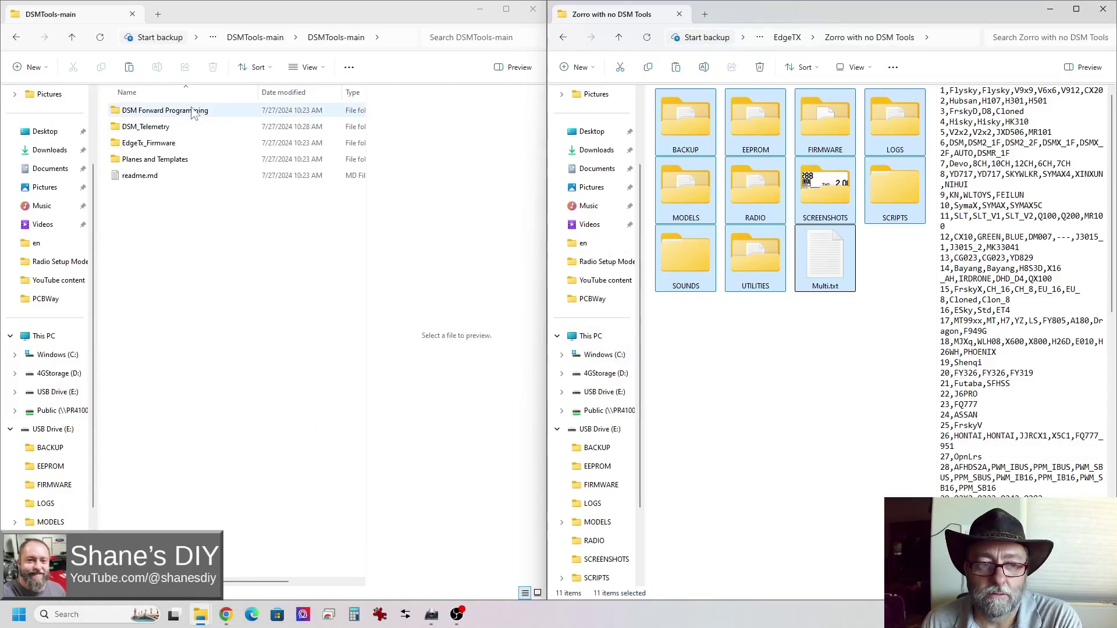
# - Open USB Drive (E:) in a new File Explorer window and place it over the two existing windows
pyautogui.rightClick(201, 615)
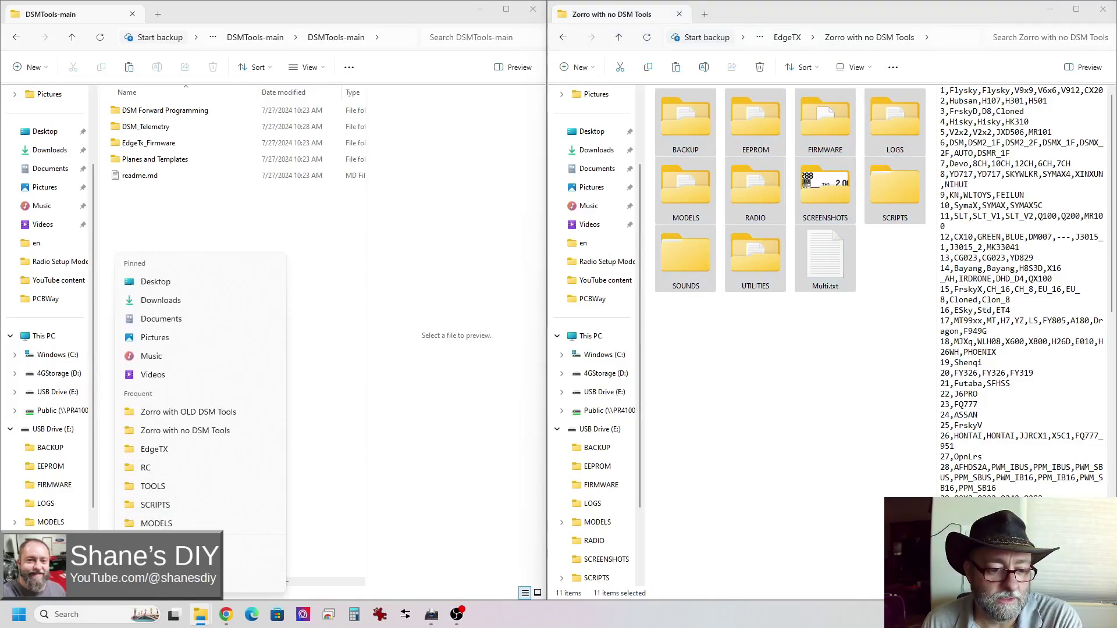
pyautogui.click(250, 544)
pyautogui.click(298, 434)
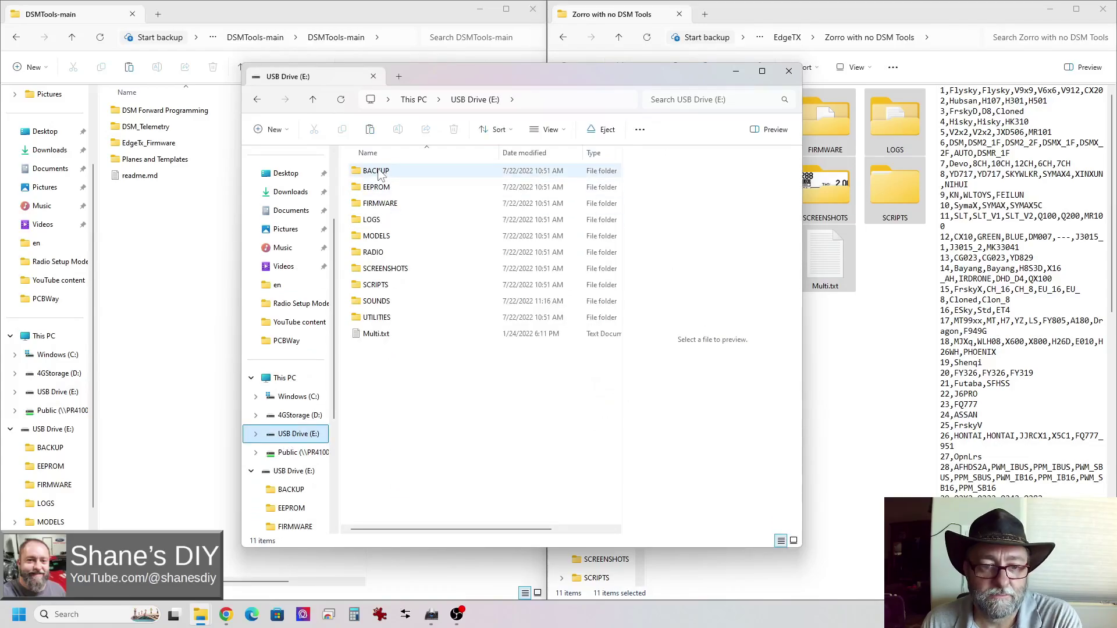
pyautogui.moveTo(458, 75); pyautogui.dragTo(391, 81)
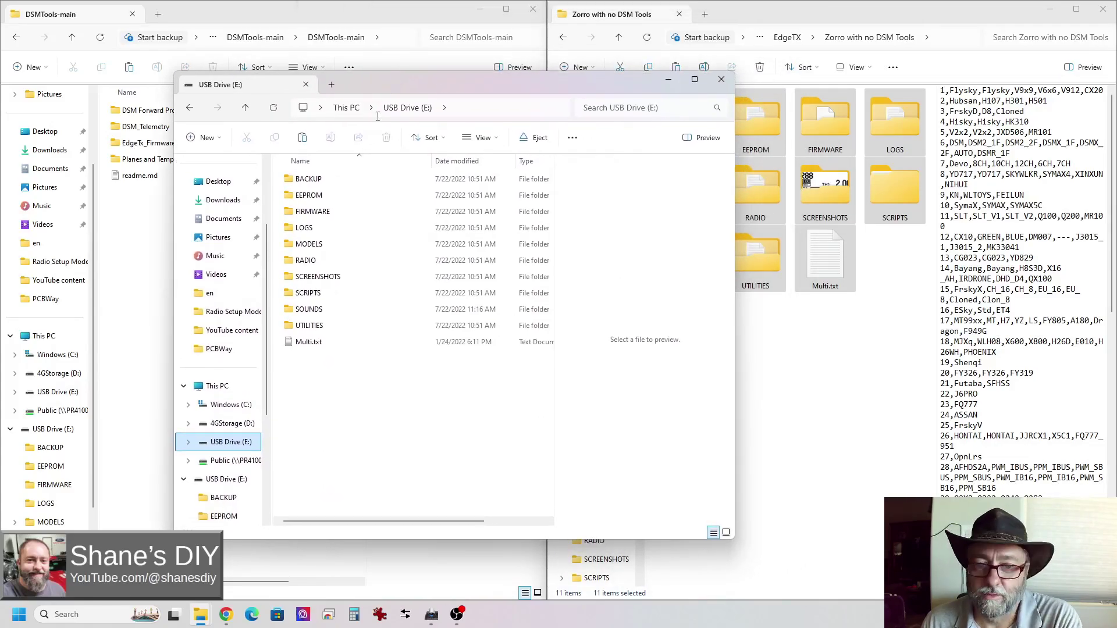
pyautogui.click(313, 185)
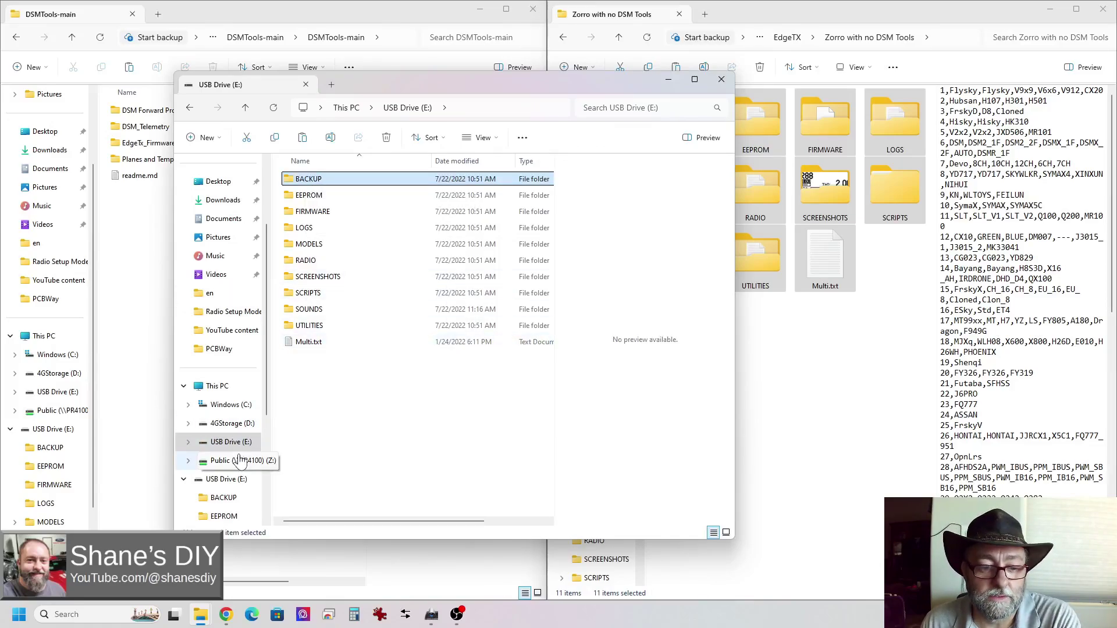
pyautogui.keyDown('shift'); pyautogui.click(314, 344); pyautogui.keyUp('shift')
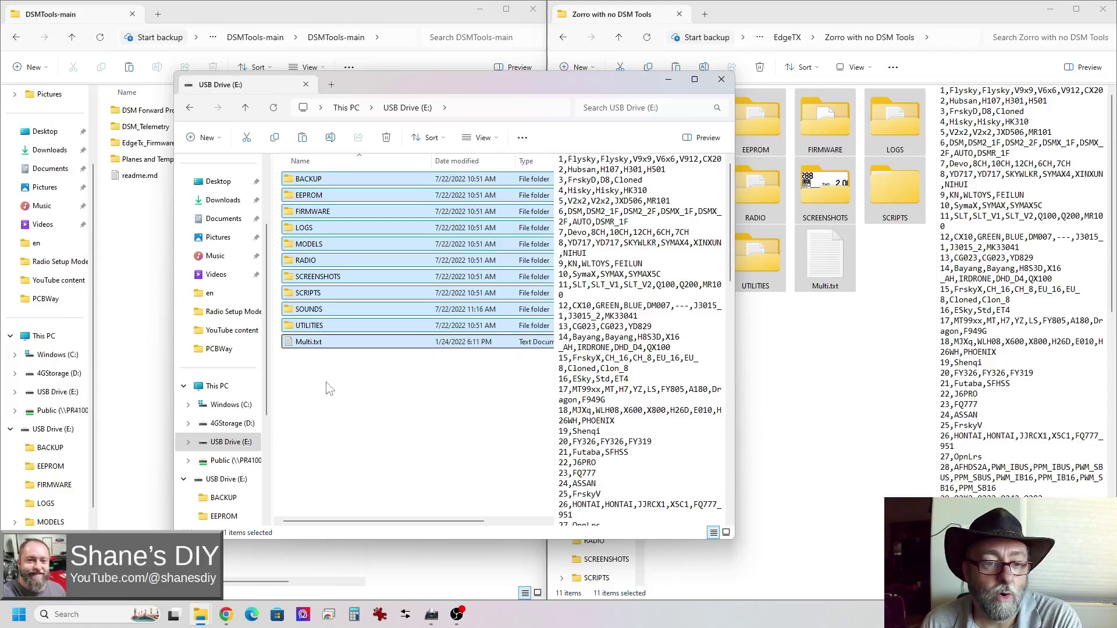
pyautogui.moveTo(384, 406); pyautogui.dragTo(296, 180)
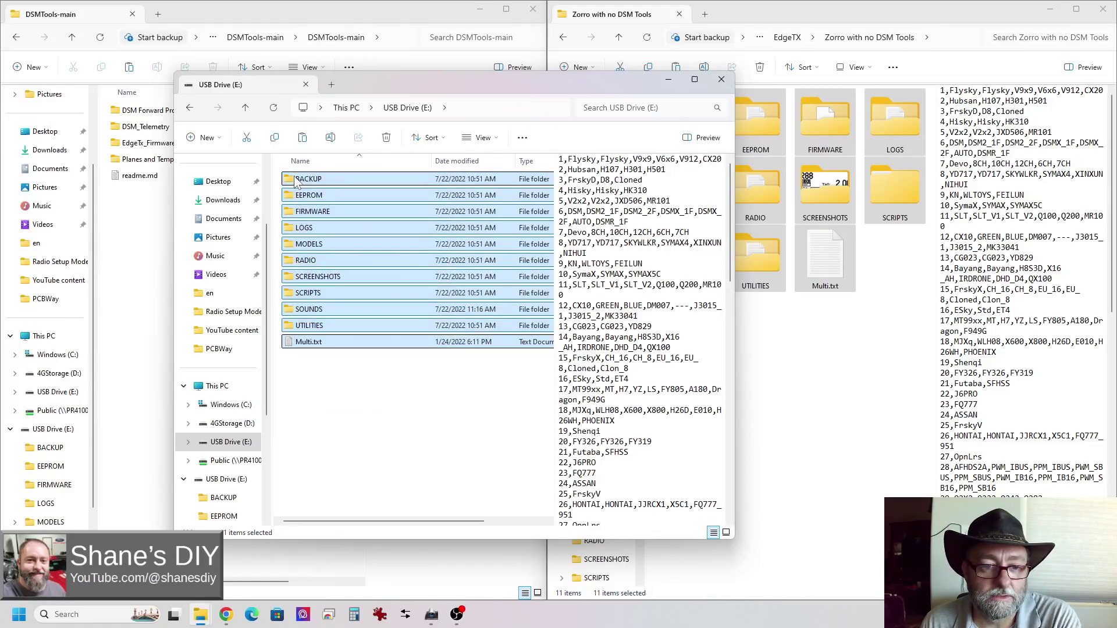
pyautogui.rightClick(302, 231)
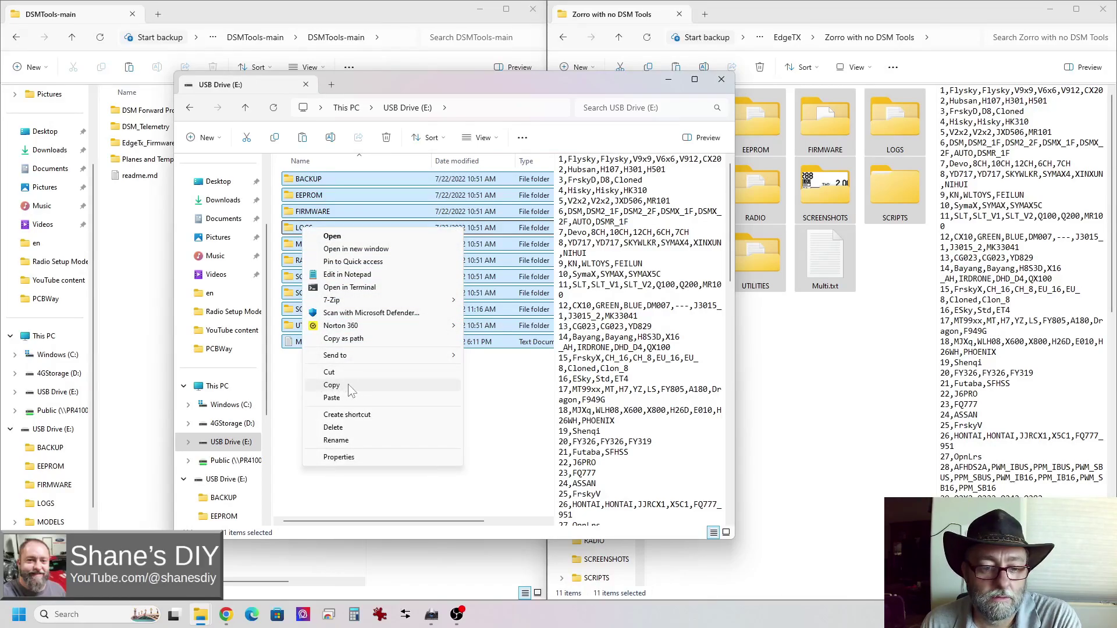
pyautogui.click(290, 367)
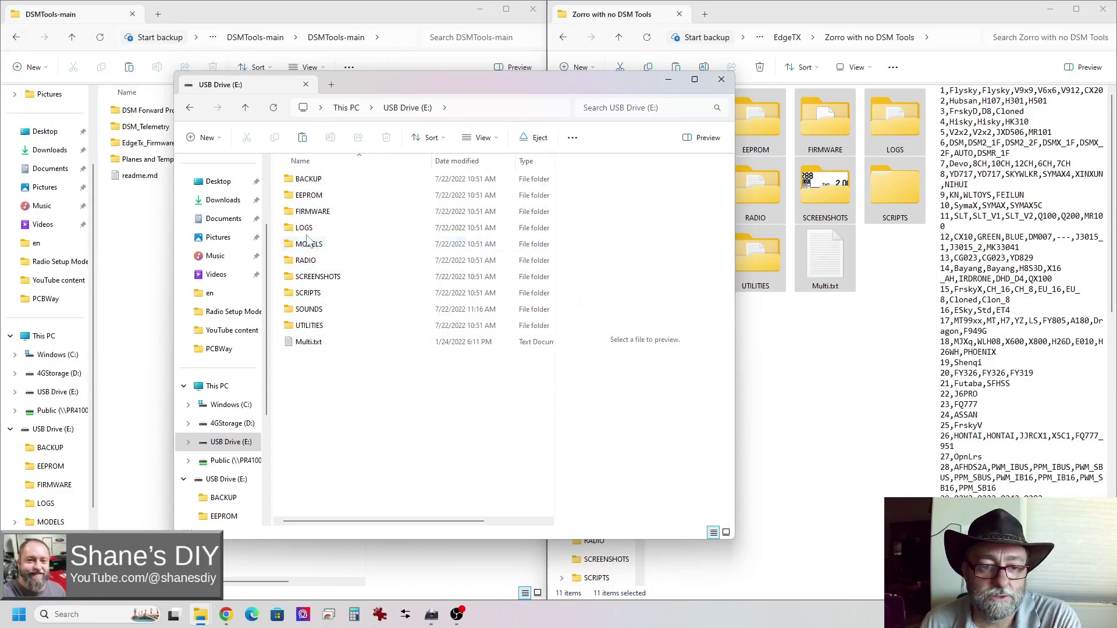
# - Clear the selection in the Zorro with no DSM Tools folder and go up to the EdgeTX folder
pyautogui.click(766, 355)
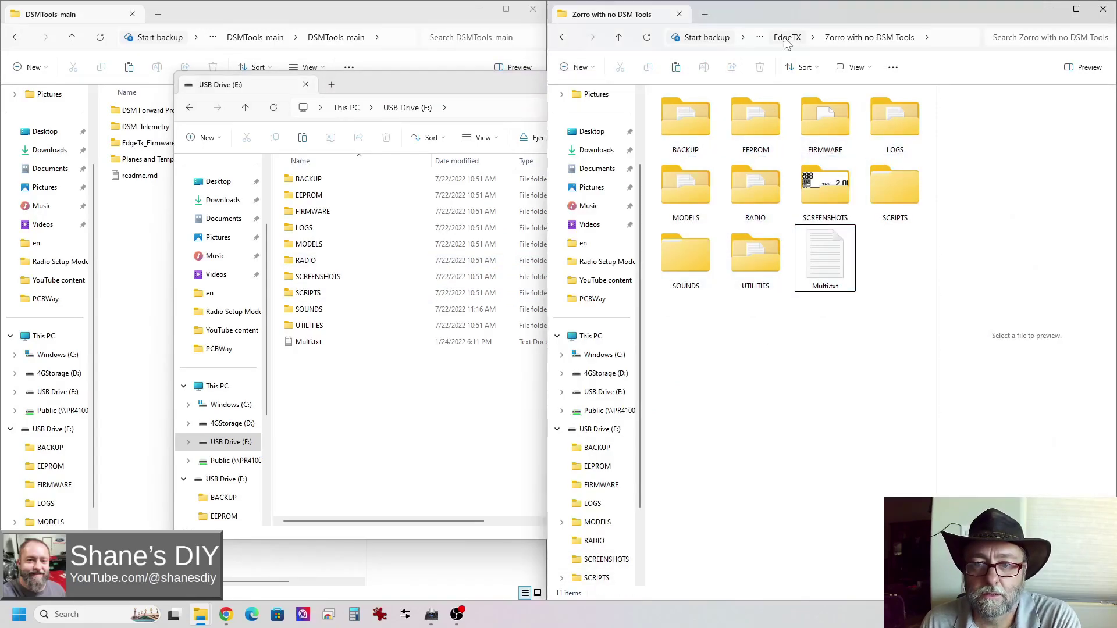
pyautogui.click(618, 37)
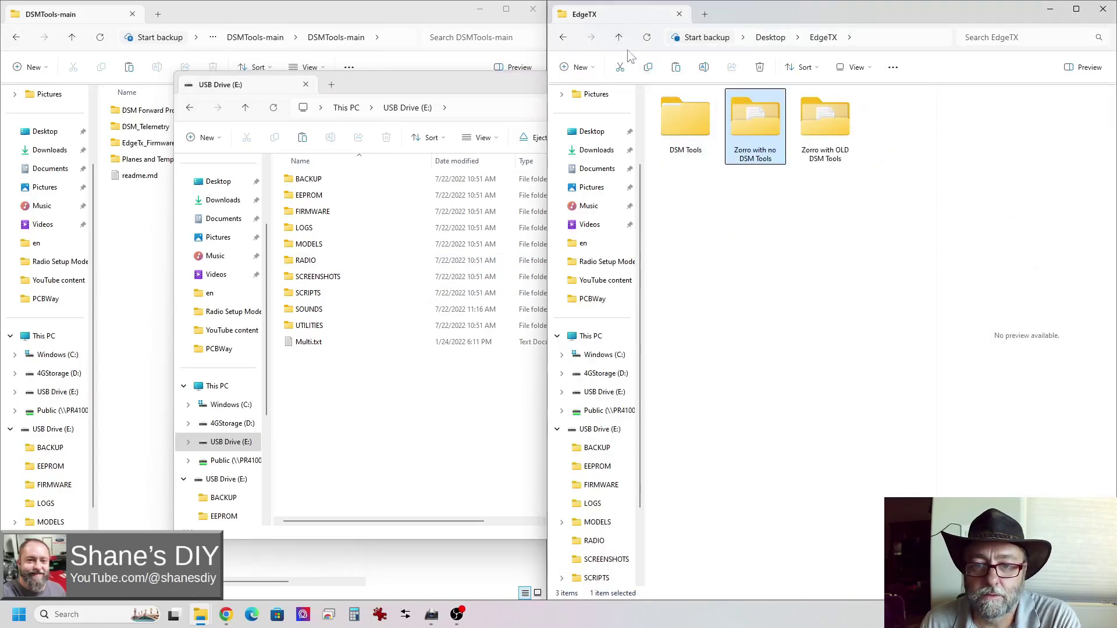
# - Create a new folder named Backups - Zorro in the EdgeTX folder
pyautogui.rightClick(697, 211)
pyautogui.moveTo(740, 359)
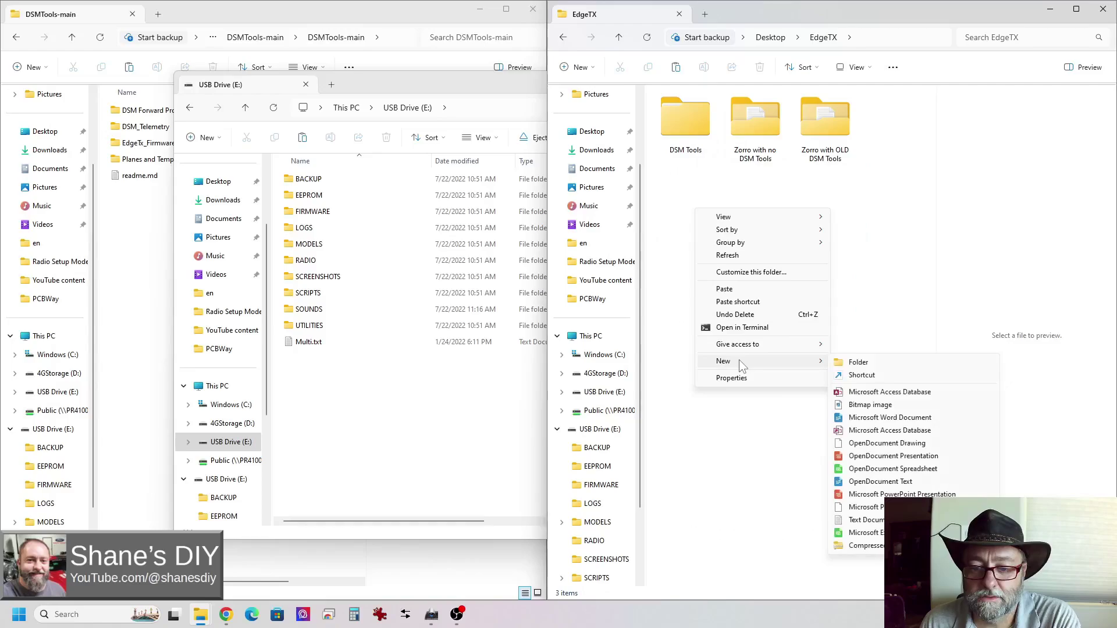
pyautogui.click(861, 363)
pyautogui.write('Backups')
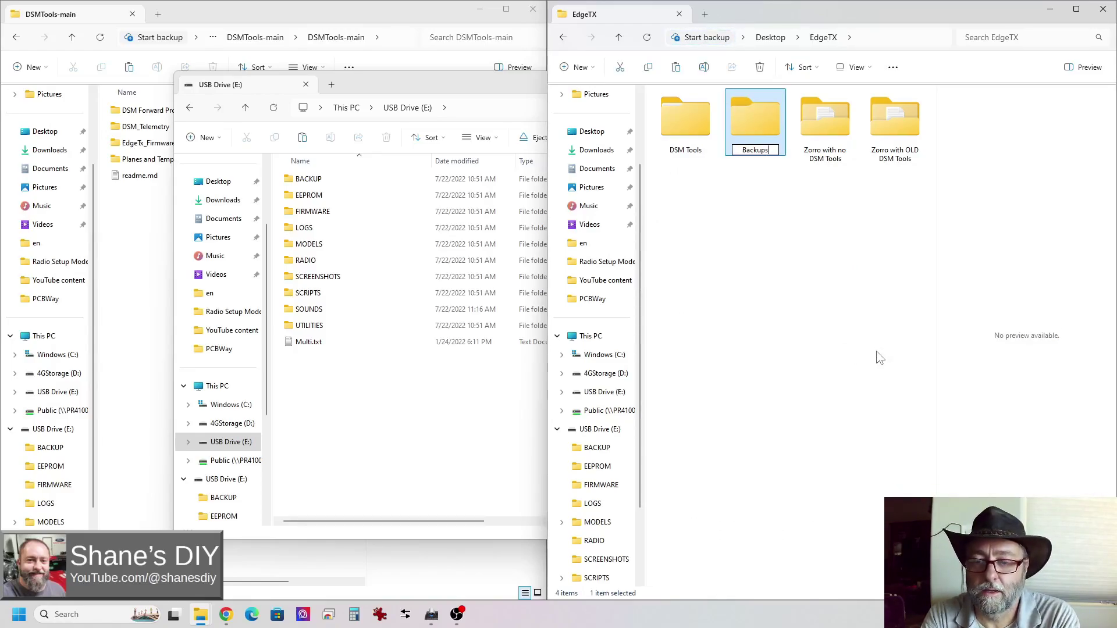
pyautogui.write(' - Zorr')
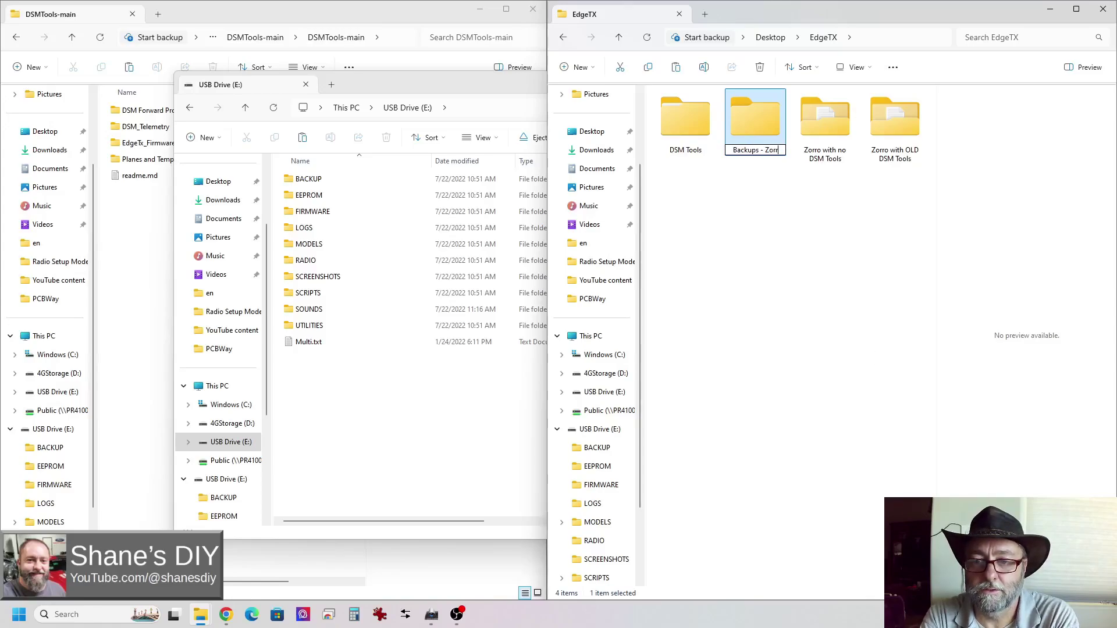
pyautogui.write('o')
pyautogui.press('Return')
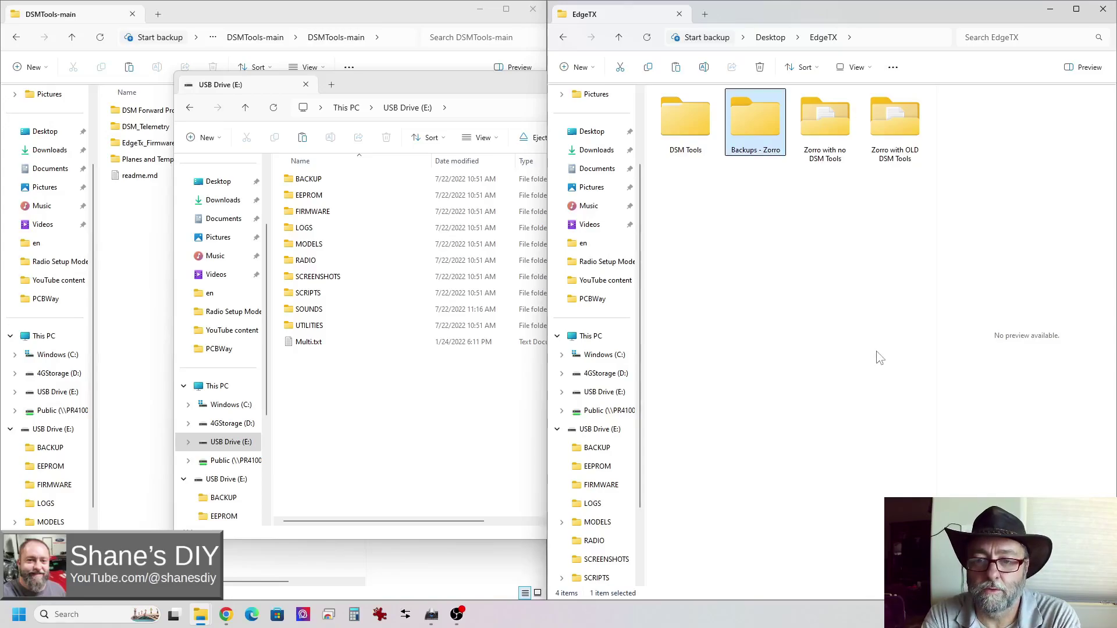
# - Open Backups - Zorro, select everything from BACKUP to Multi.txt on USB Drive (E:), and bring up the paste option in the backup folder
pyautogui.doubleClick(766, 121)
pyautogui.click(335, 407)
pyautogui.moveTo(361, 396); pyautogui.dragTo(306, 183)
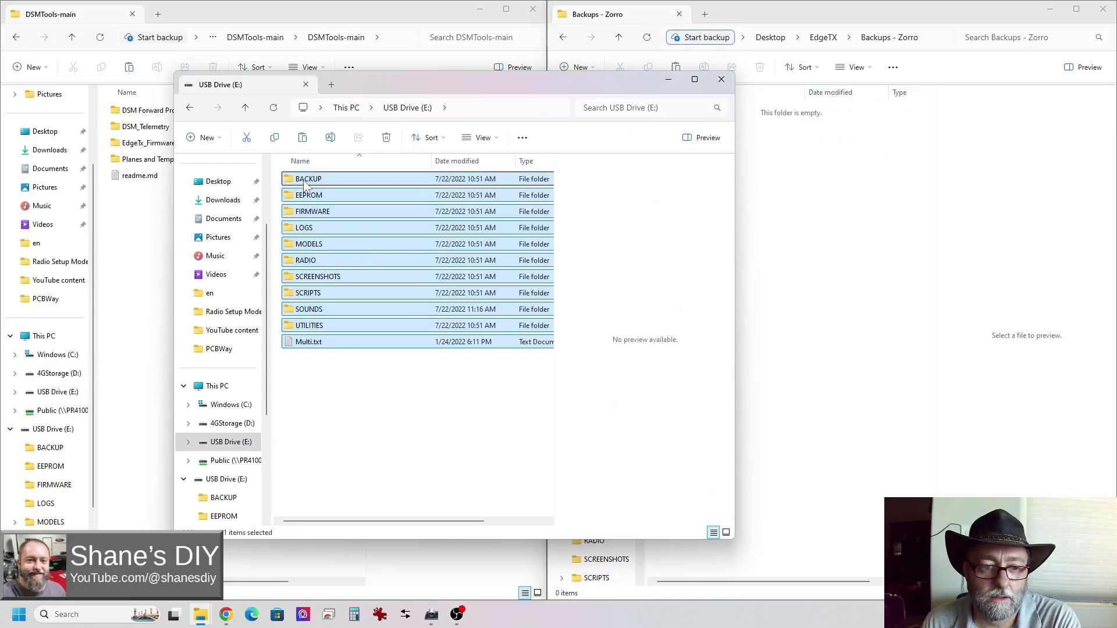
pyautogui.moveTo(305, 260); pyautogui.dragTo(305, 368)
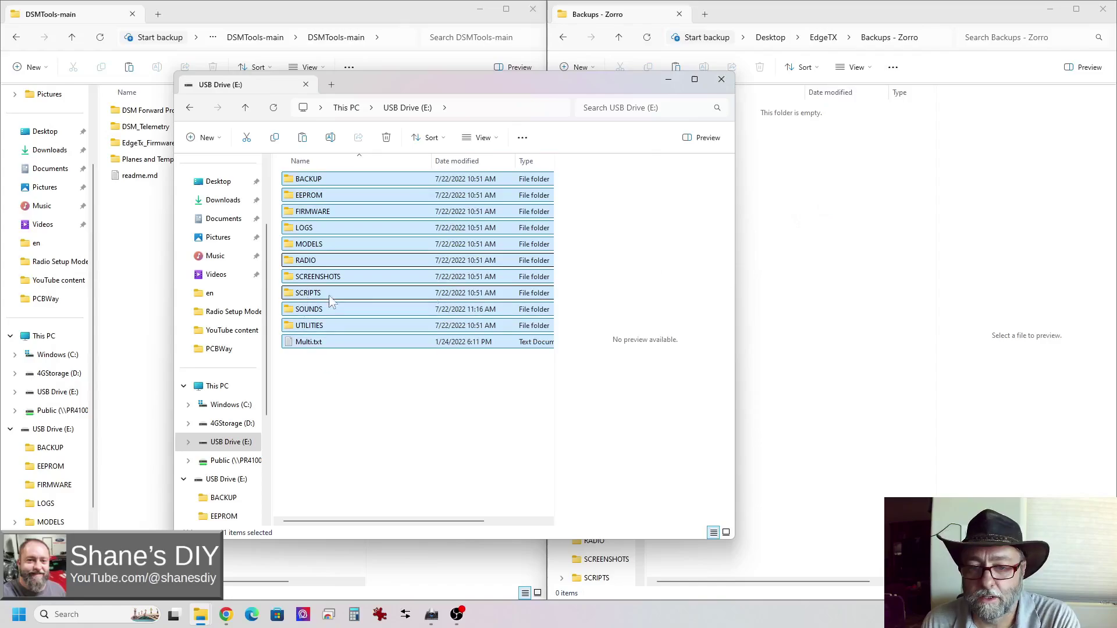
pyautogui.rightClick(768, 205)
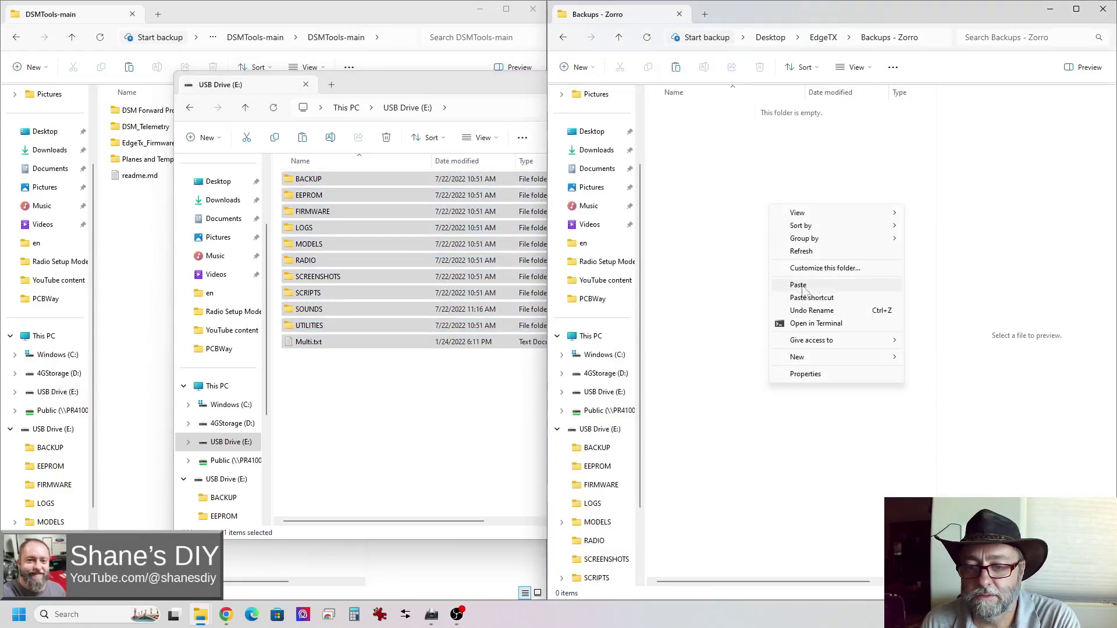
pyautogui.click(361, 400)
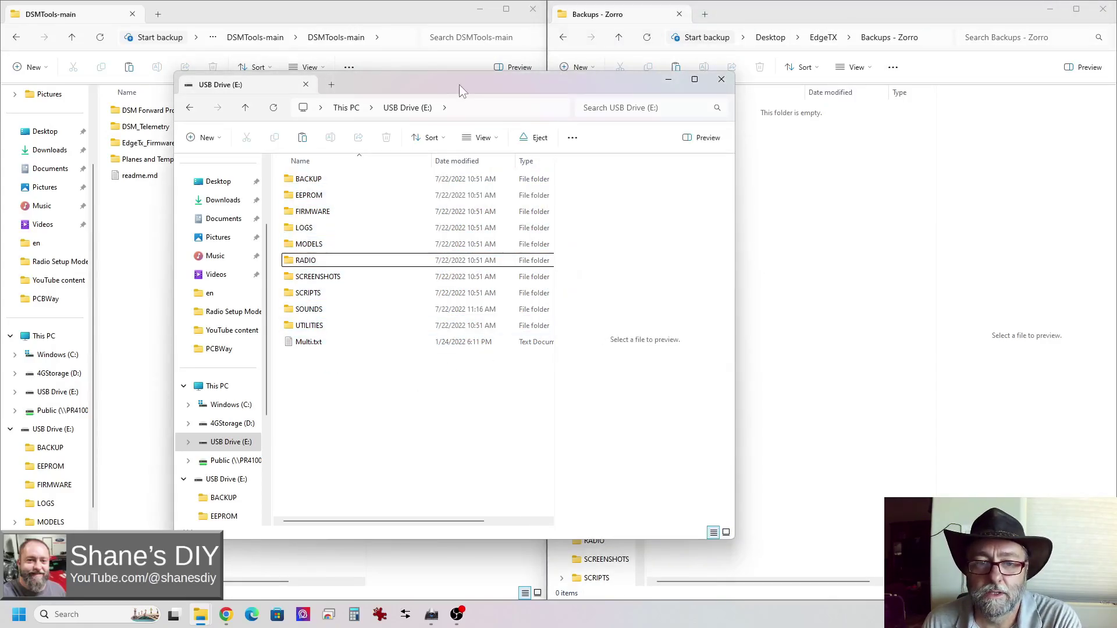
# - Close the USB Drive (E:) window and delete the Backups - Zorro folder from the EdgeTX folder
pyautogui.moveTo(459, 85); pyautogui.dragTo(386, 94)
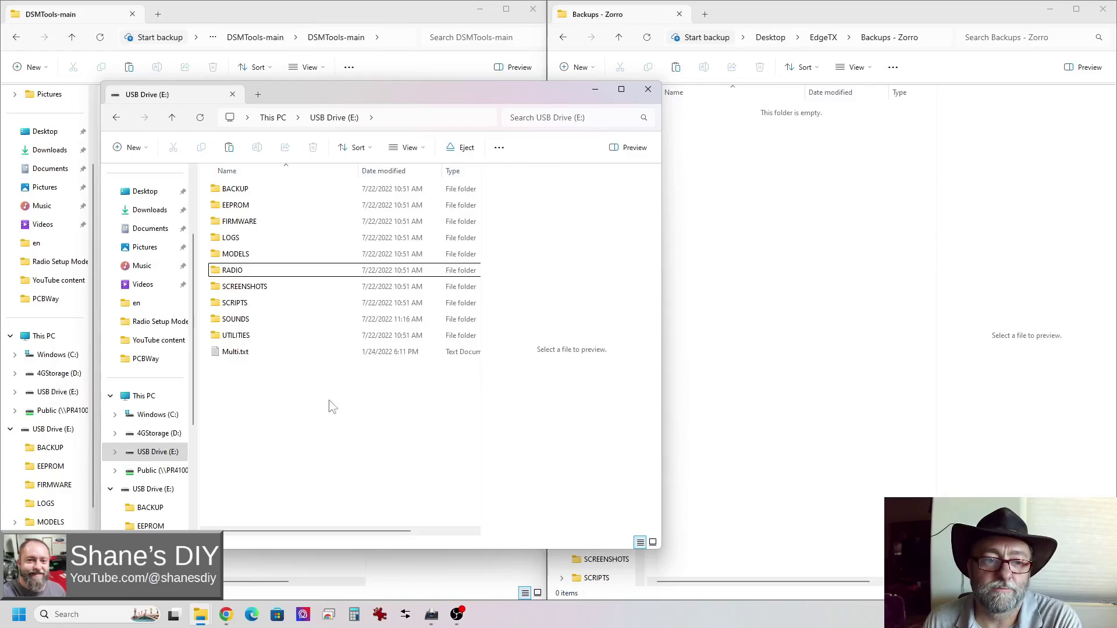
pyautogui.click(648, 89)
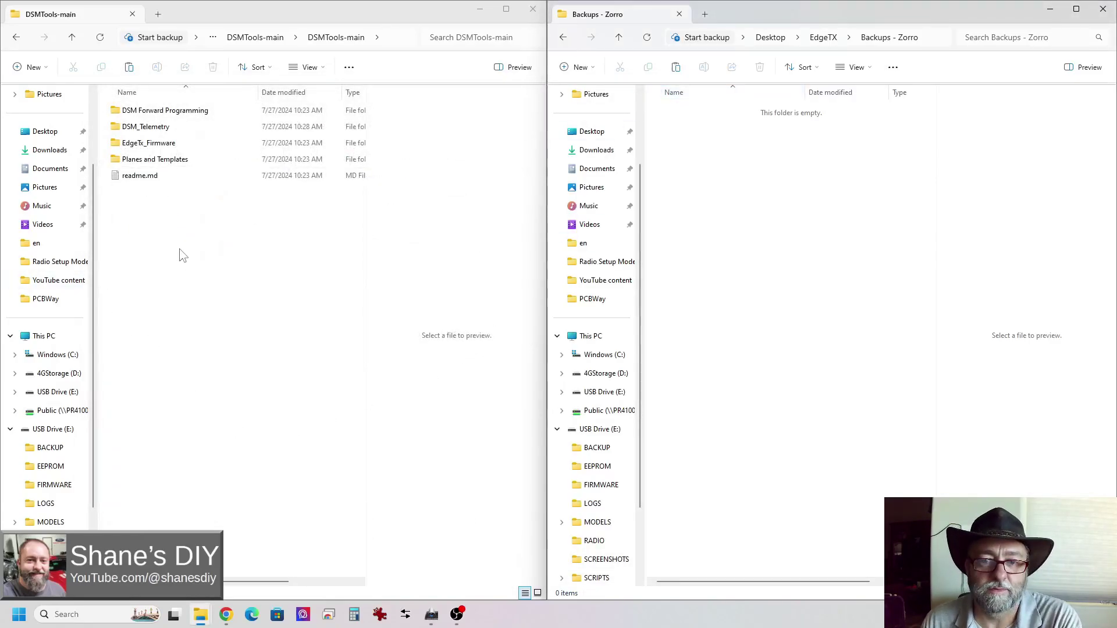
pyautogui.click(830, 39)
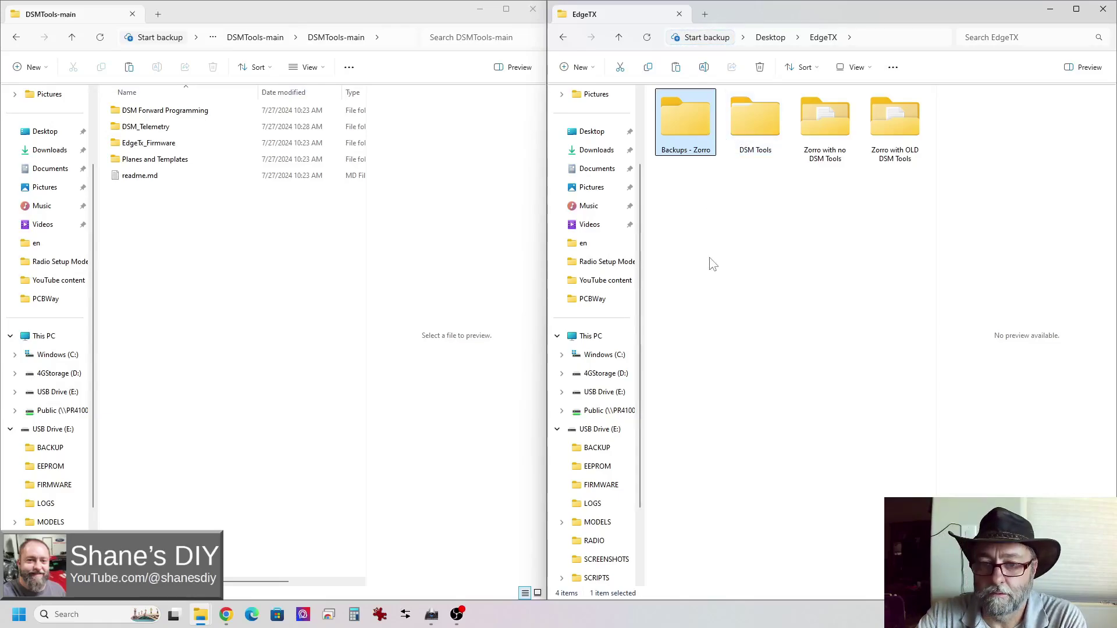
pyautogui.press('Delete')
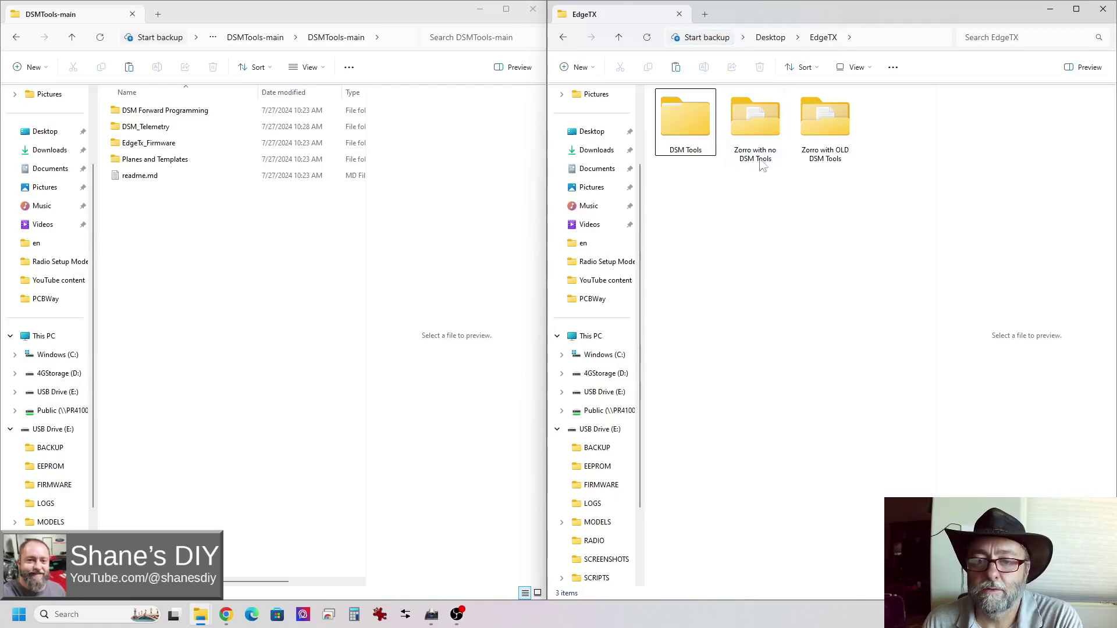
# - Open the Zorro with no DSM Tools folder, and open Black_White_128x64 inside DSM Forward Programming in the other window
pyautogui.doubleClick(758, 119)
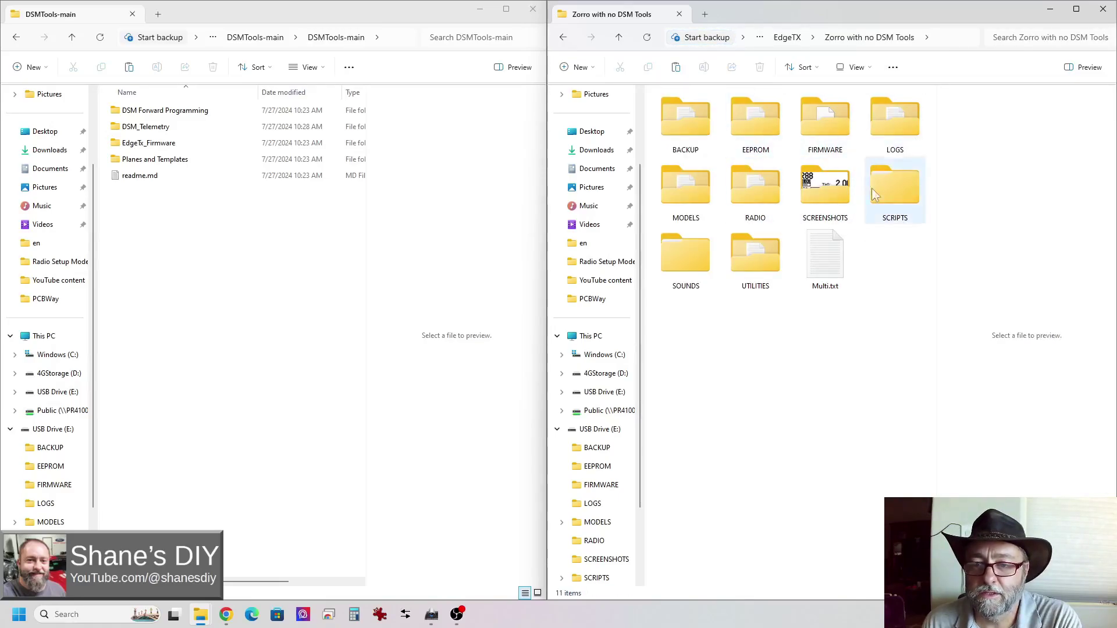
pyautogui.doubleClick(151, 116)
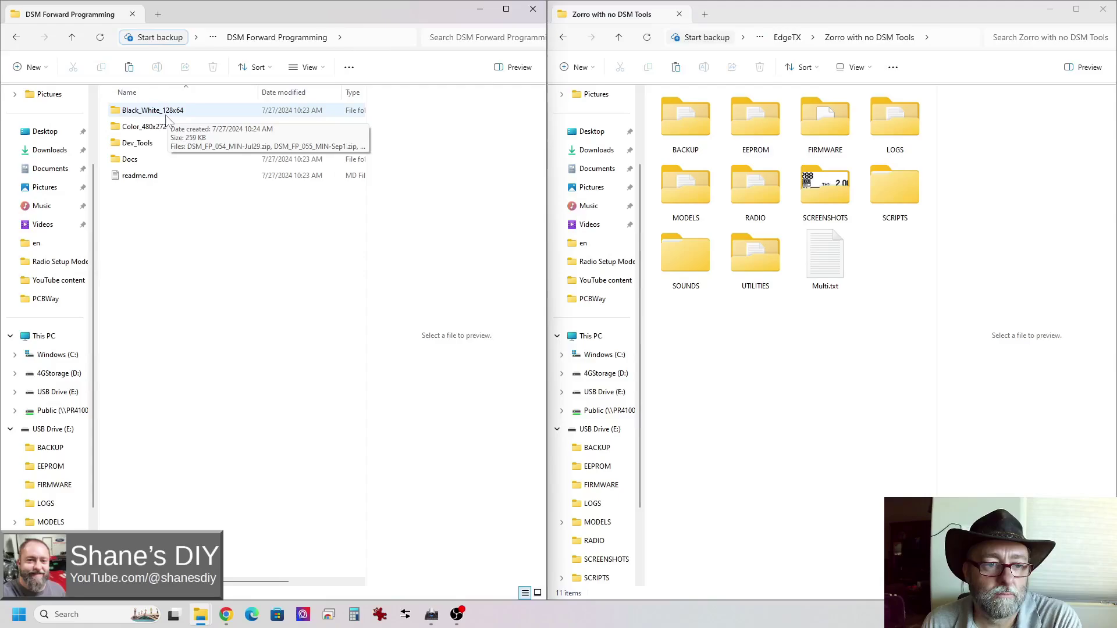
pyautogui.doubleClick(174, 112)
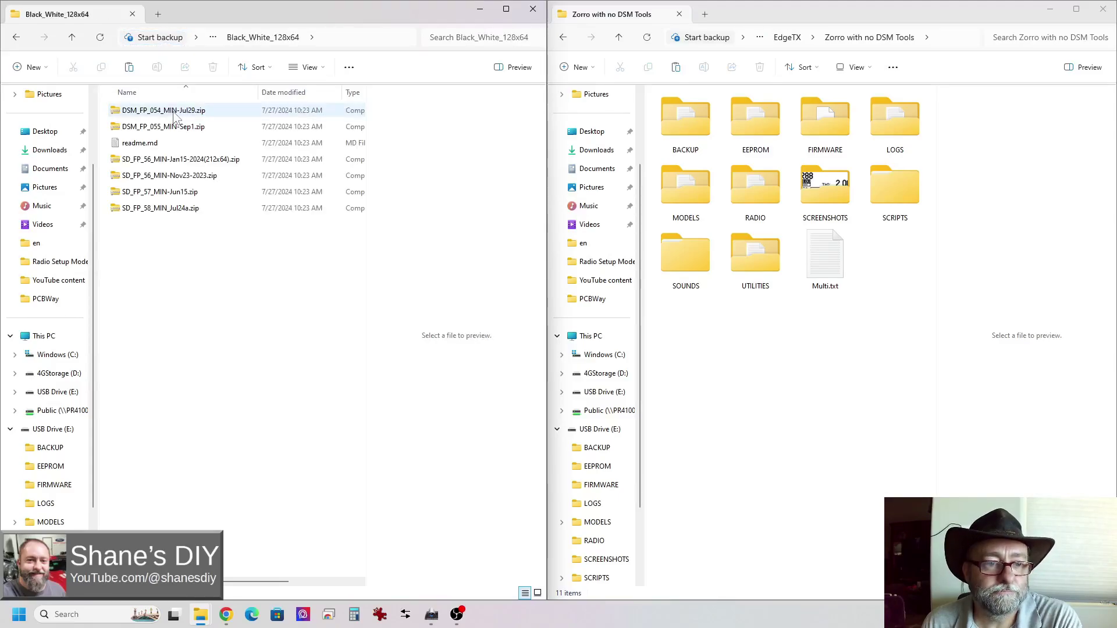
# - Show the DSM Forward Programming folder and its Black_White_128x64 subfolder as large icons
pyautogui.click(71, 39)
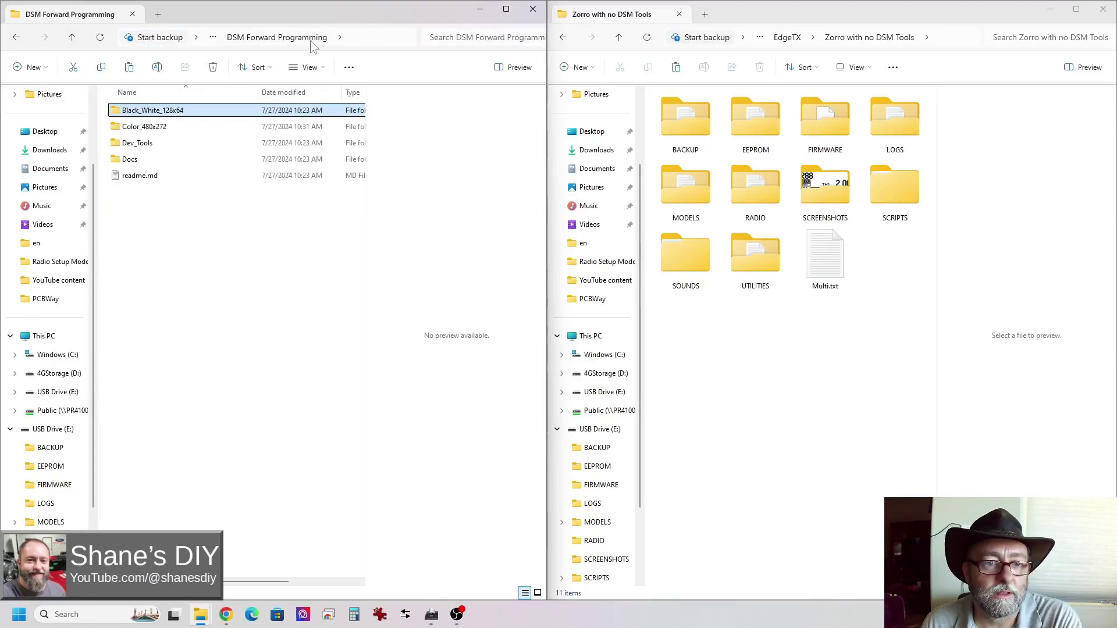
pyautogui.click(312, 67)
pyautogui.click(322, 112)
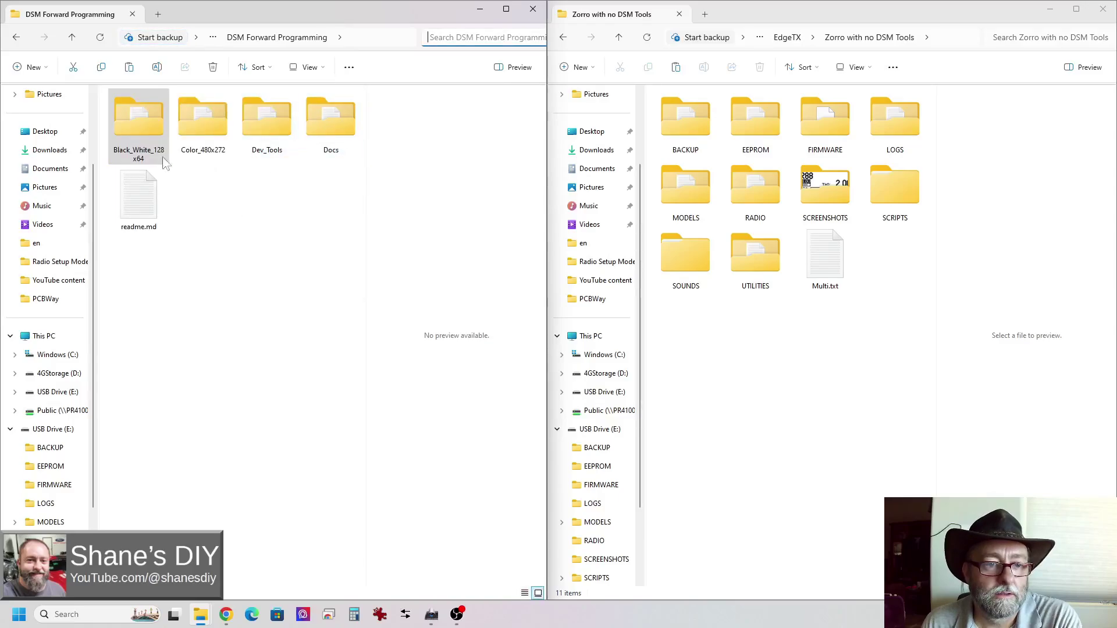
pyautogui.doubleClick(132, 124)
pyautogui.click(307, 67)
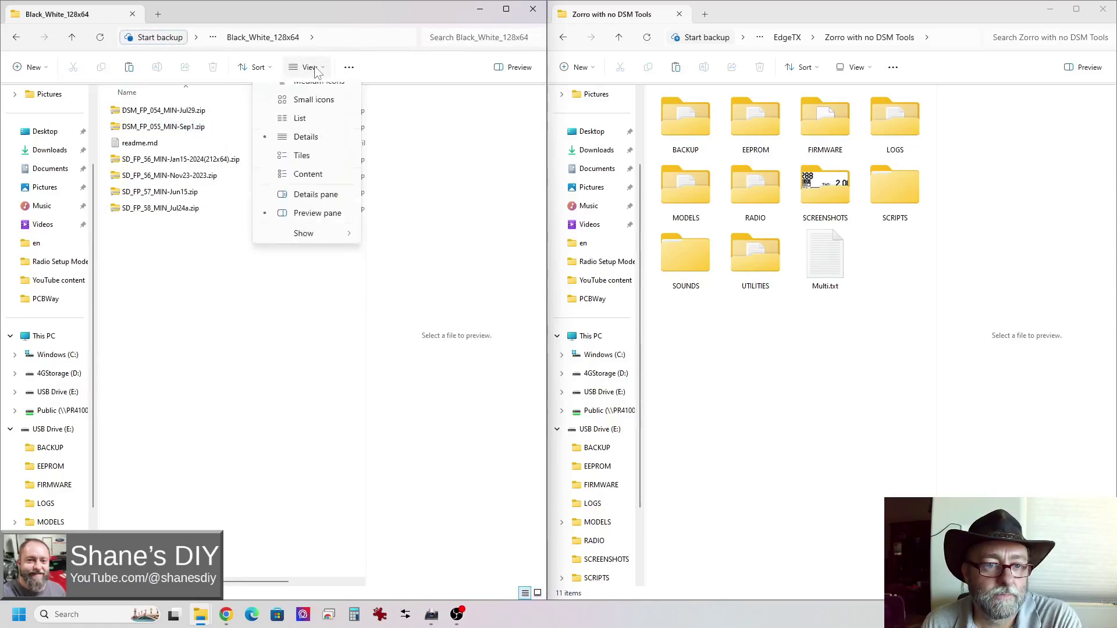
pyautogui.click(317, 113)
# - Go through the zip package versions in Black_White_128x64, from DSM_FP_054_MIN-Jul29.zip to SD_FP_58_MIN_Jul24a.zip
pyautogui.click(154, 160)
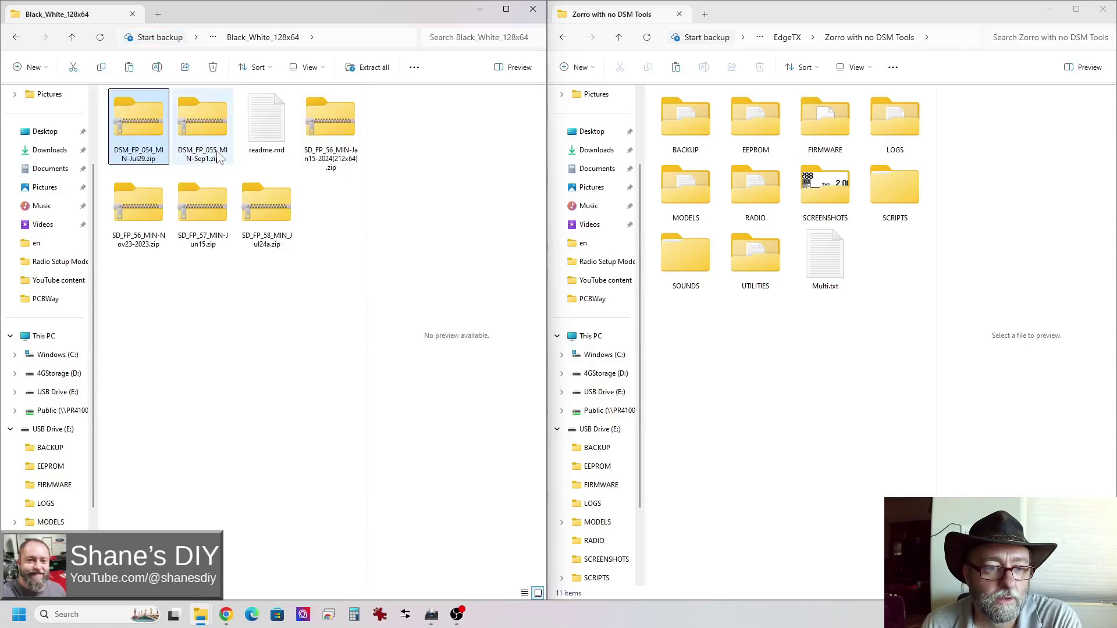
pyautogui.click(211, 161)
pyautogui.click(337, 160)
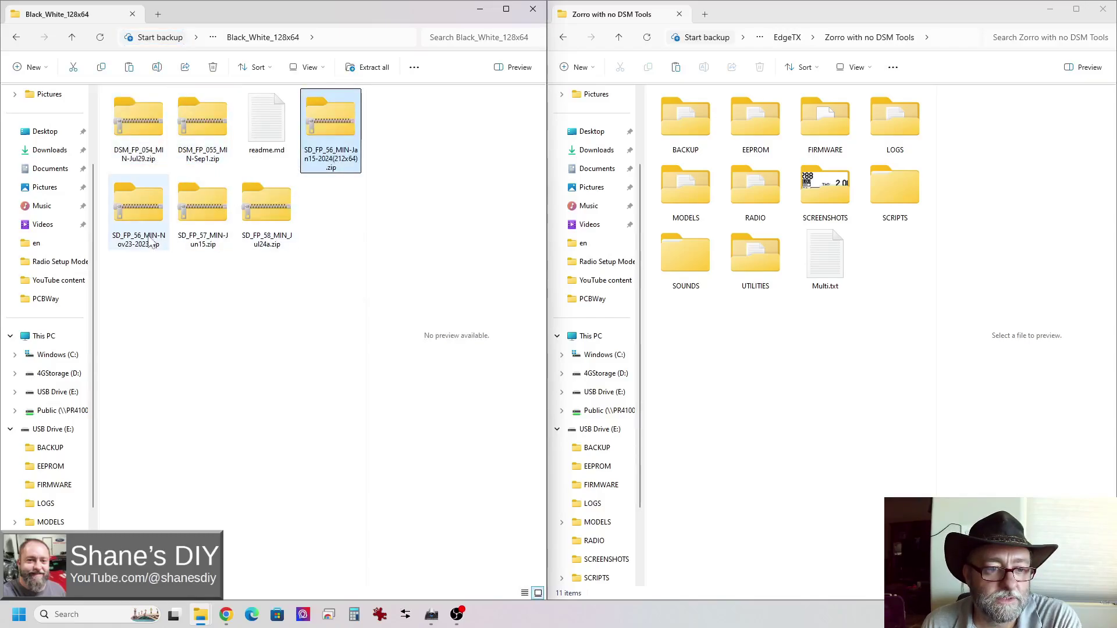
pyautogui.click(150, 242)
pyautogui.click(207, 245)
pyautogui.click(271, 244)
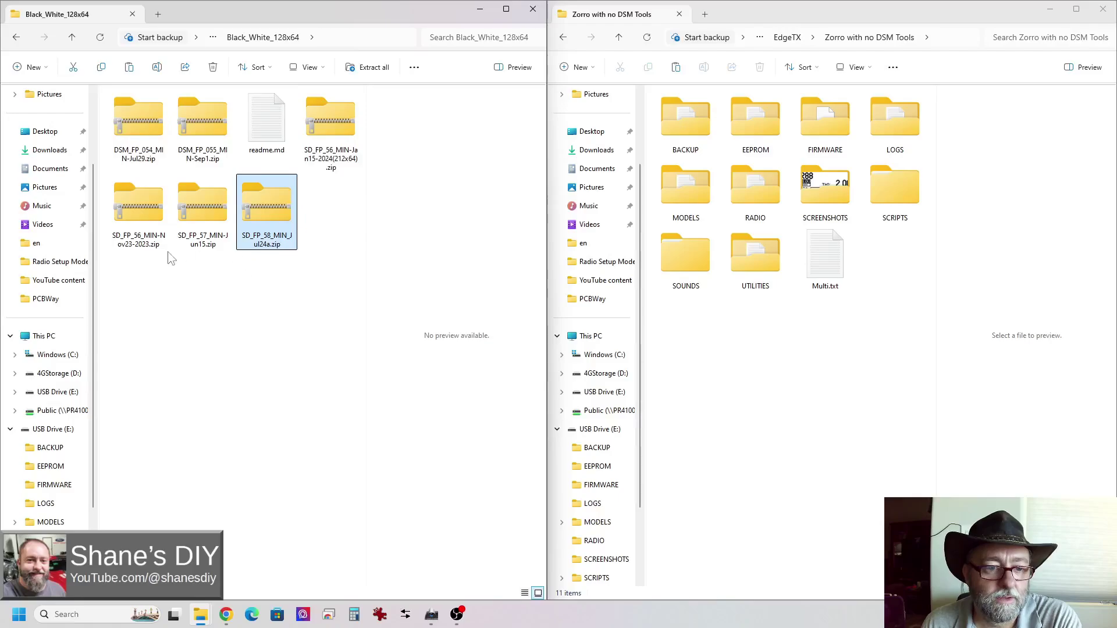
# - Extract SD_FP_58_MIN_Jul24a.zip to the suggested folder inside Black_White_128x64
pyautogui.rightClick(266, 215)
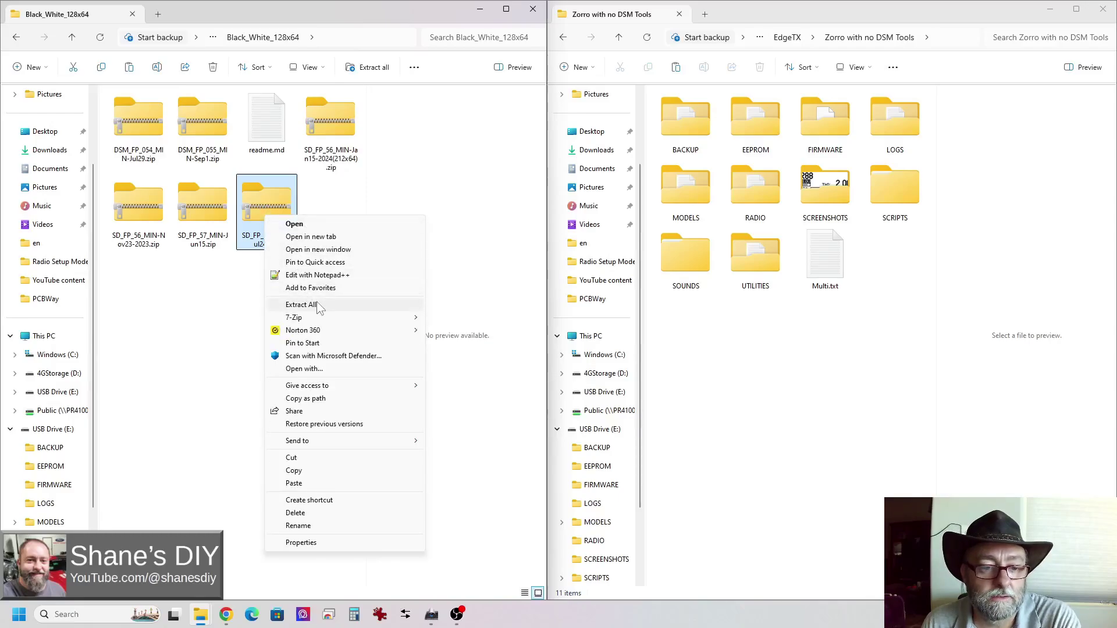
pyautogui.click(301, 304)
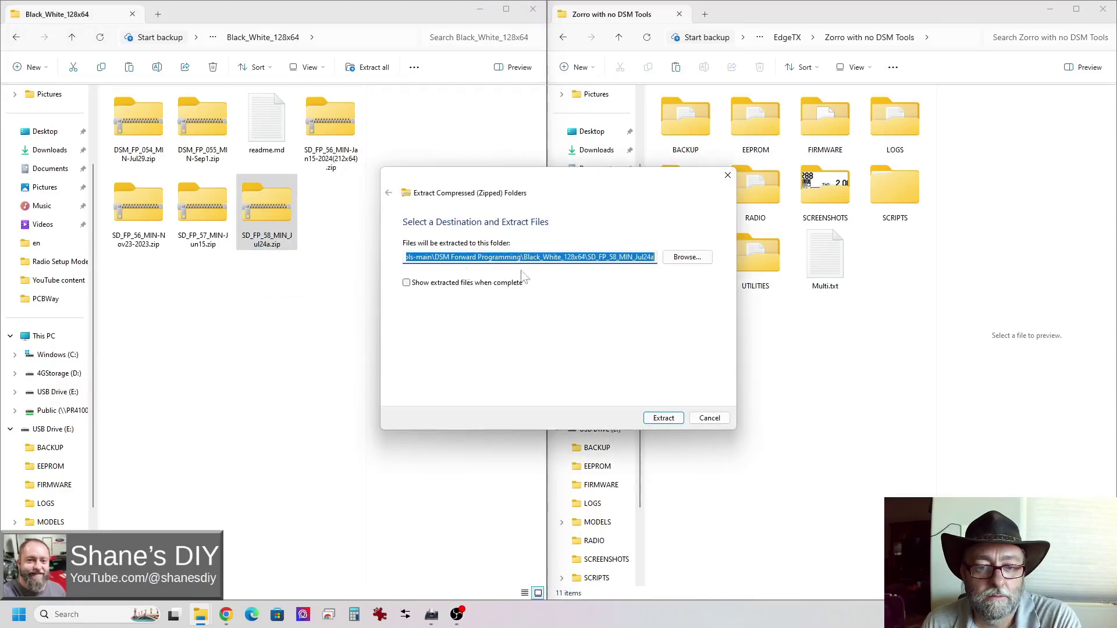
pyautogui.click(663, 419)
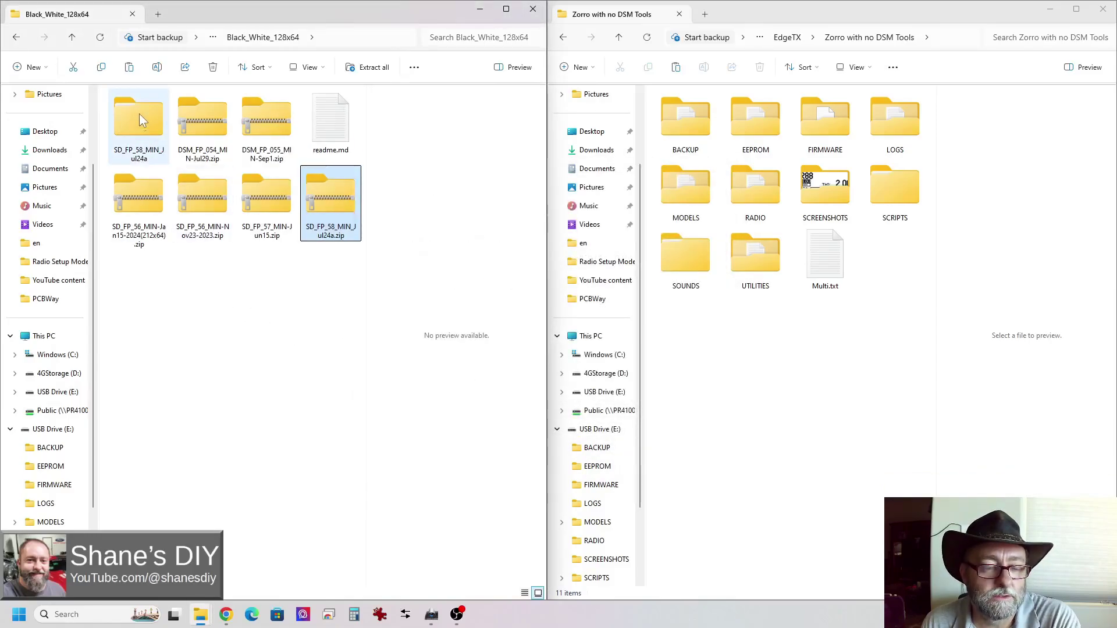
# - Open the extracted SD_FP_58_MIN_Jul24a folder
pyautogui.click(139, 115)
pyautogui.click(192, 123)
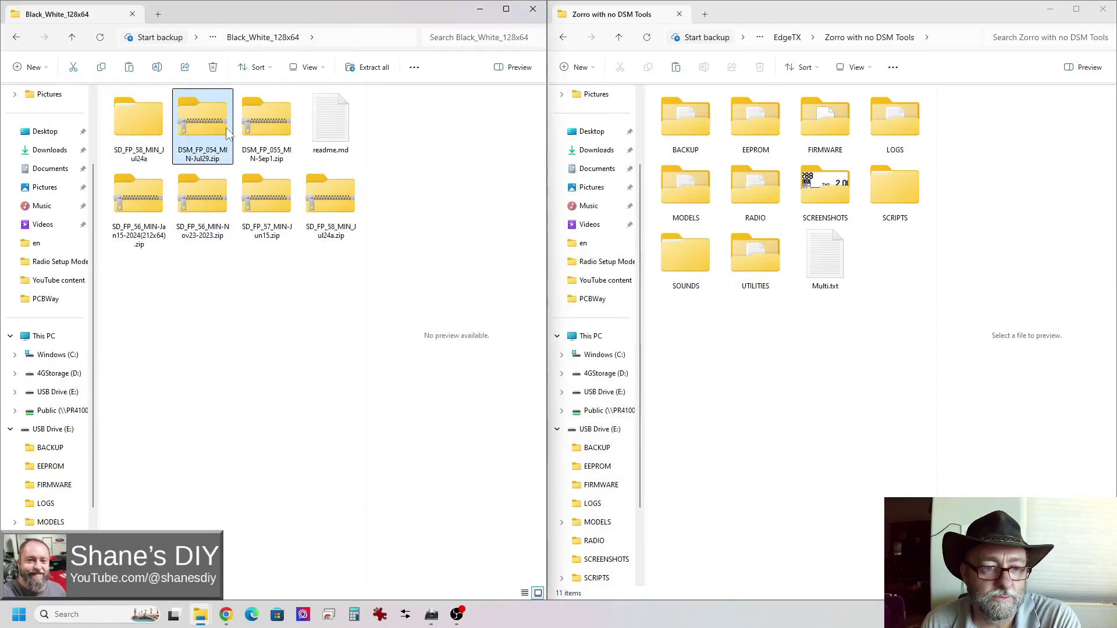
pyautogui.click(137, 119)
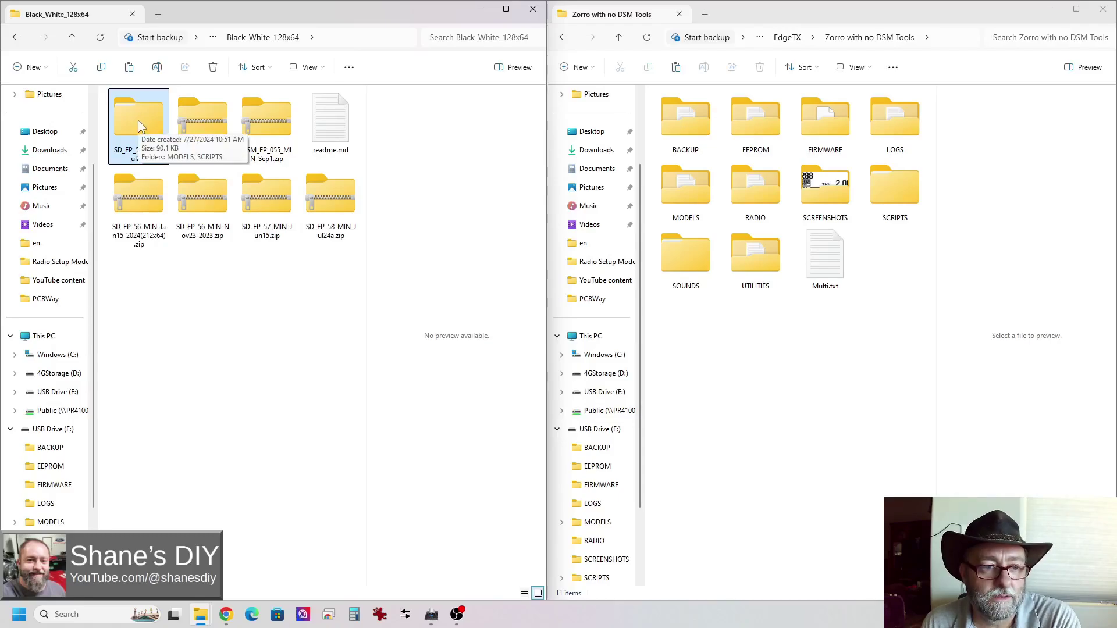
pyautogui.doubleClick(138, 120)
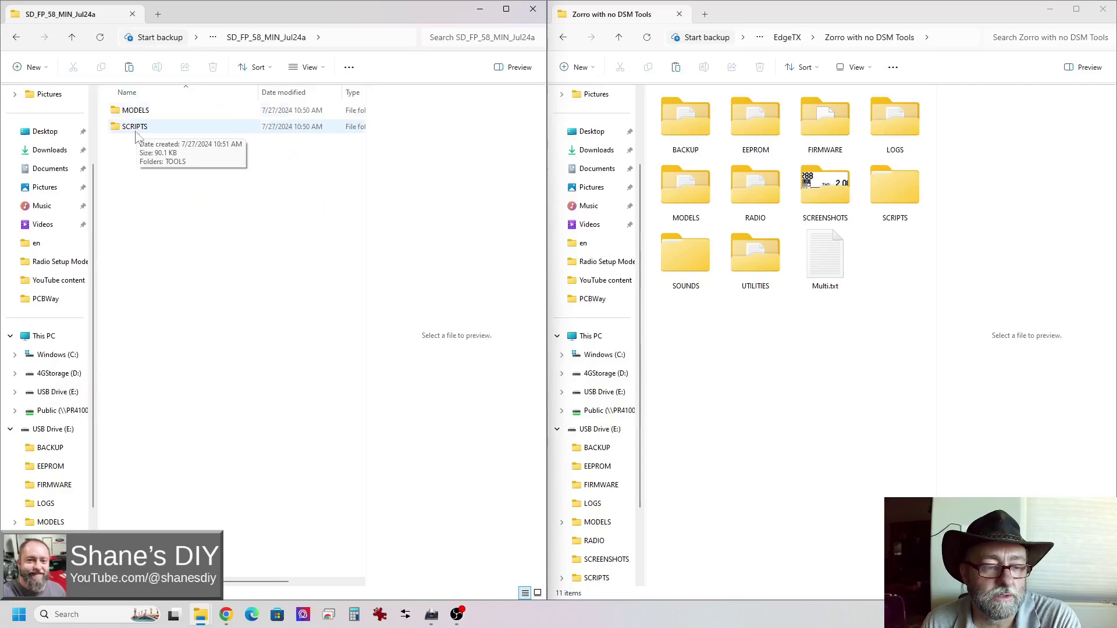
# - Inspect the DSMDATA folder inside MODELS and return to the SD_FP_58_MIN_Jul24a folder
pyautogui.doubleClick(143, 124)
pyautogui.doubleClick(141, 112)
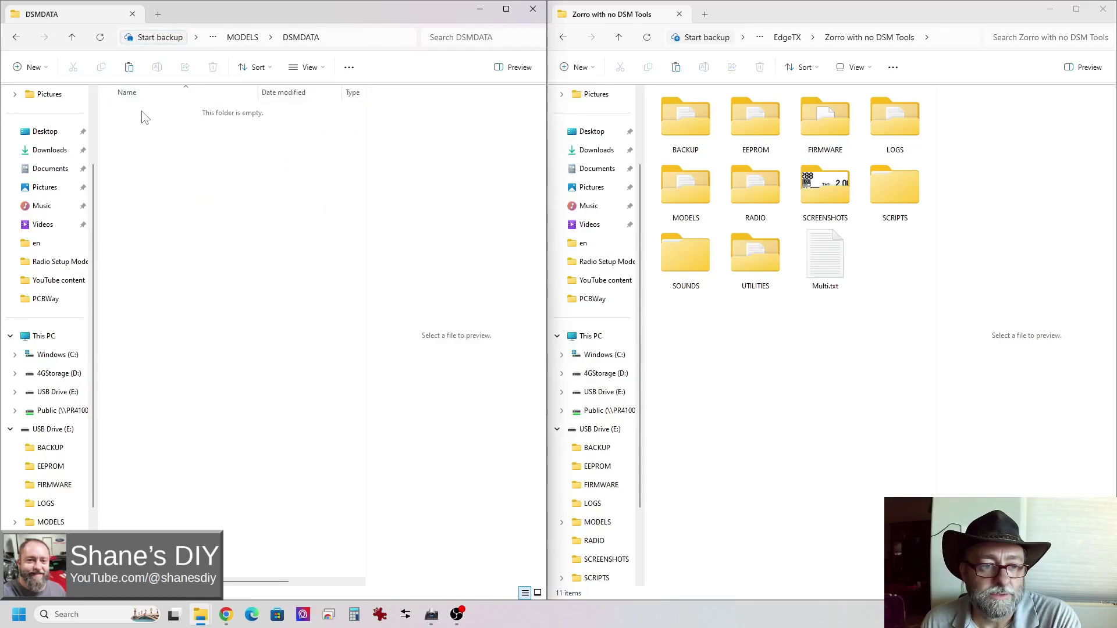
pyautogui.click(233, 38)
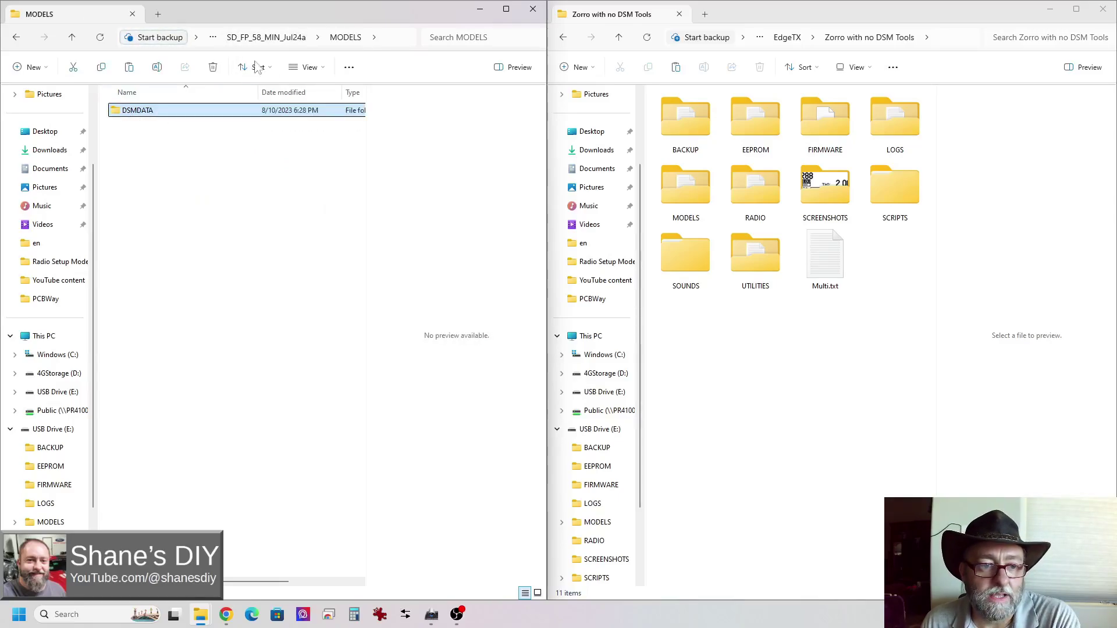
pyautogui.click(285, 37)
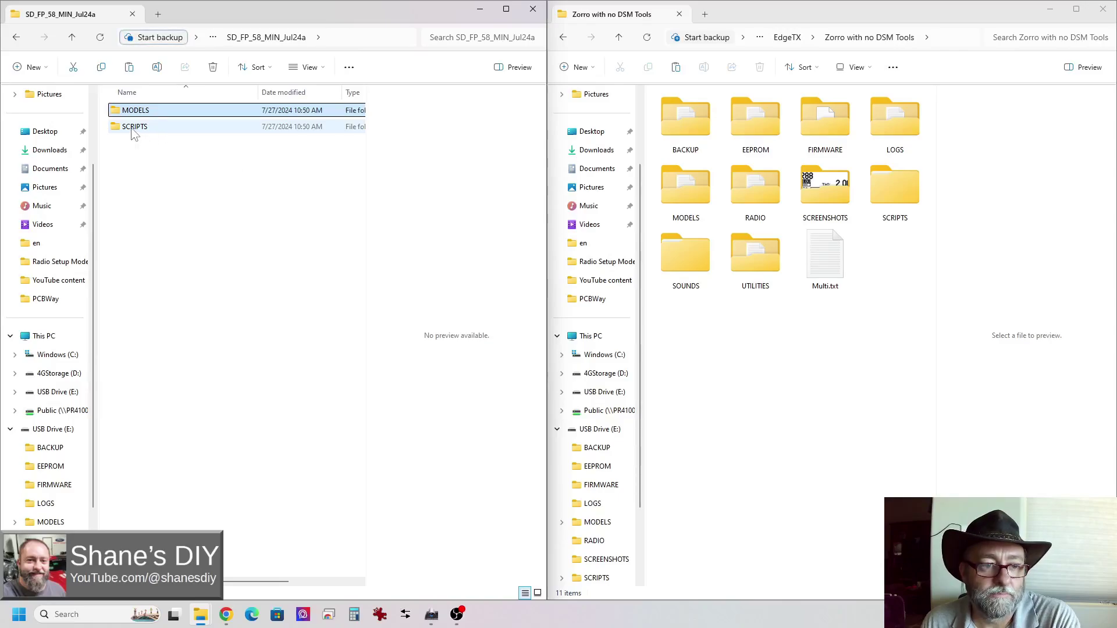
# - Open the TOOLS folder inside SCRIPTS and point out the DSM FwdPrg_58_MIN.lua and DSM FwdPrg_58_STUP.lua files
pyautogui.doubleClick(134, 127)
pyautogui.doubleClick(140, 114)
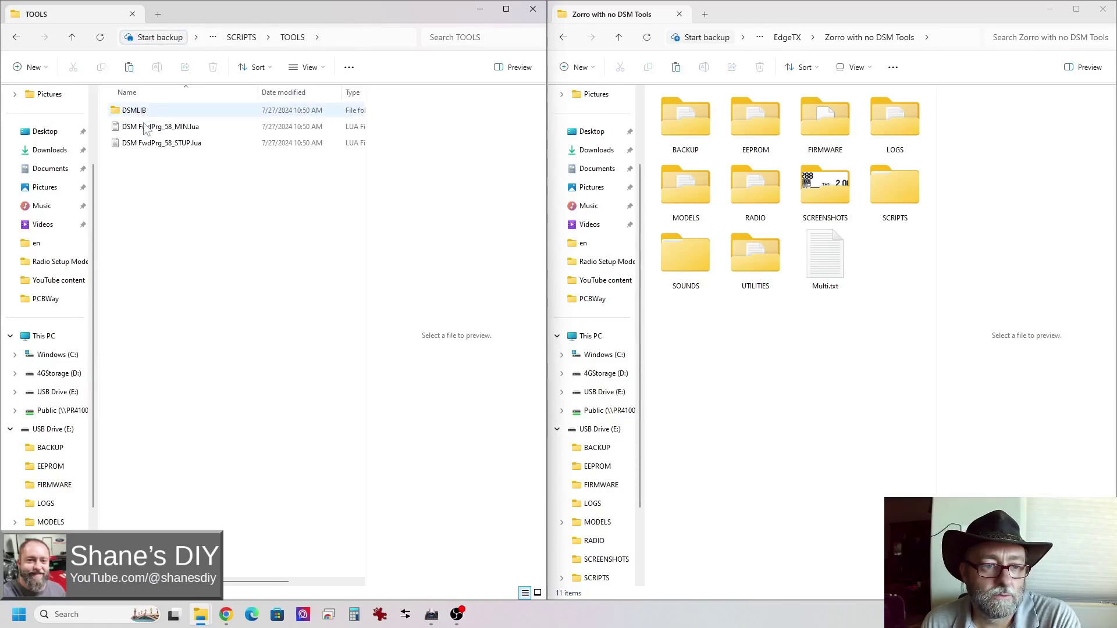
pyautogui.click(140, 128)
pyautogui.keyDown('shift'); pyautogui.click(160, 145); pyautogui.keyUp('shift')
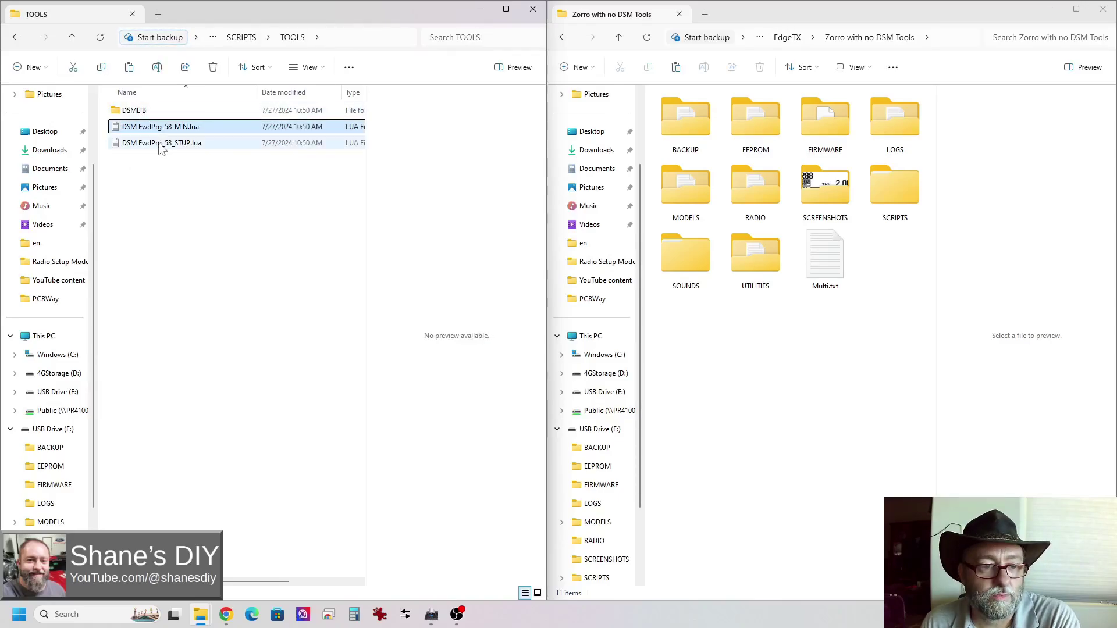
# - Examine the DSMLIB folder, selecting its files from DsmMIN_P1.lua to msg_fwdp_en.txt, and return to TOOLS with nothing selected
pyautogui.doubleClick(135, 110)
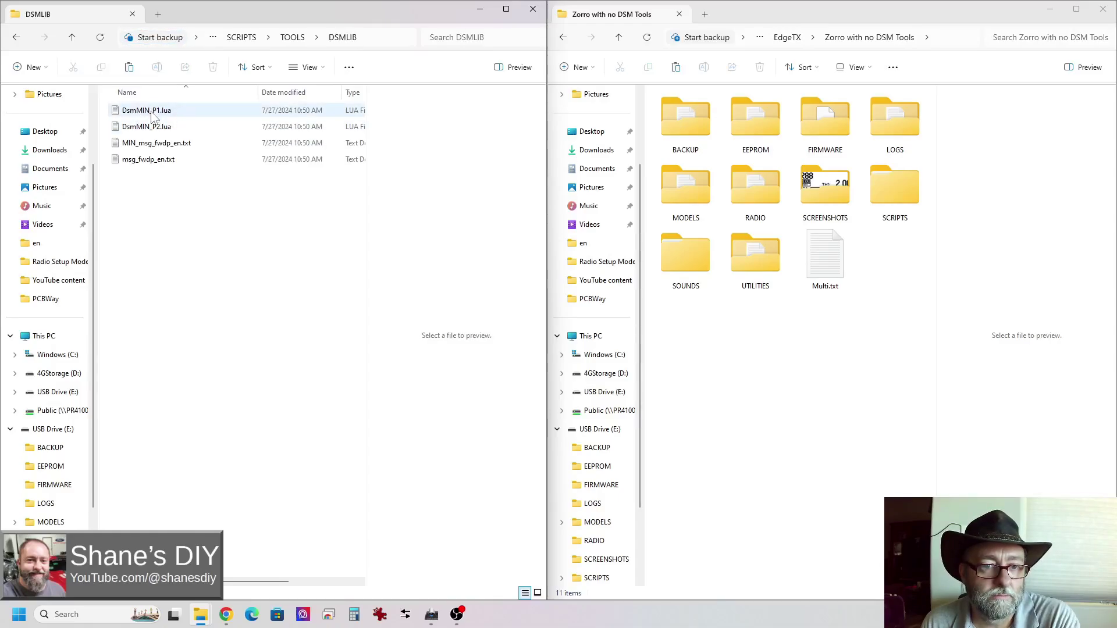
pyautogui.click(149, 111)
pyautogui.keyDown('shift'); pyautogui.click(149, 160); pyautogui.keyUp('shift')
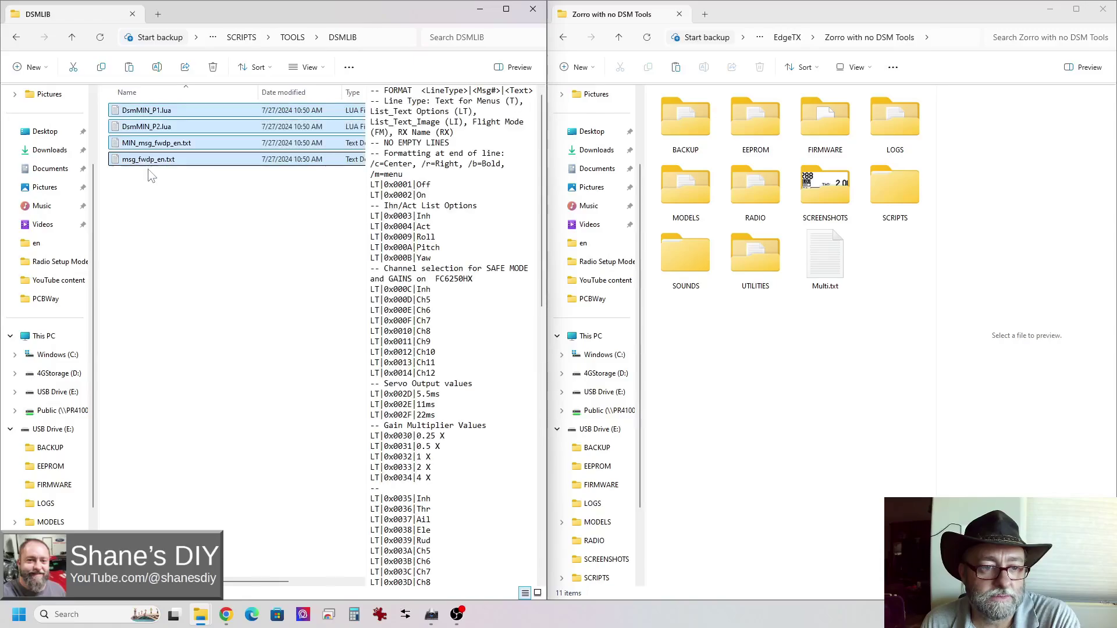
pyautogui.click(292, 36)
pyautogui.click(155, 167)
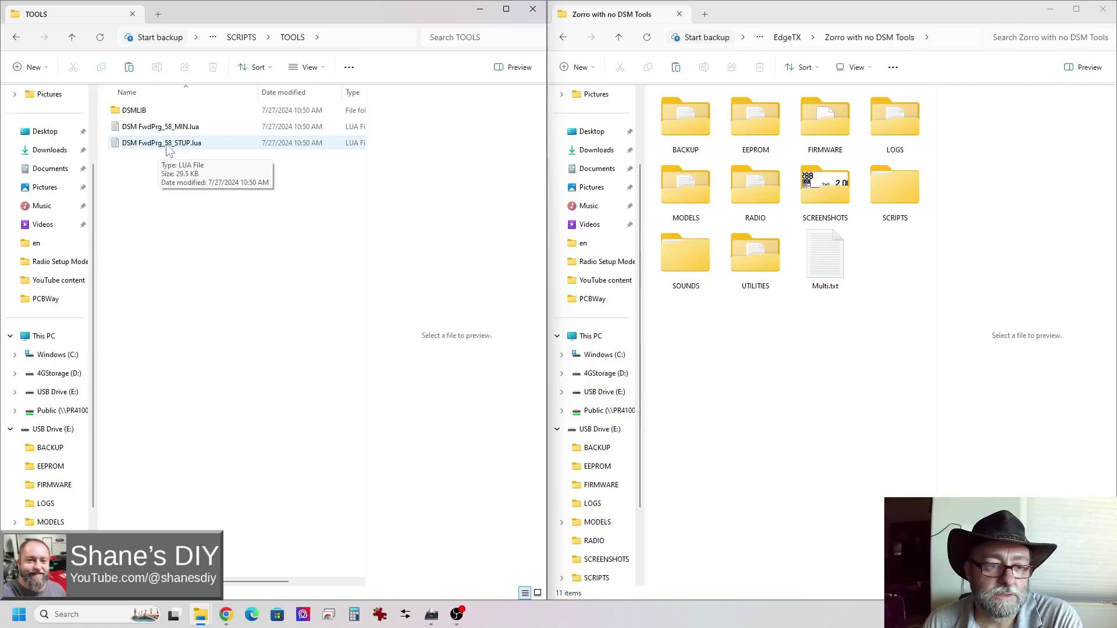
# - Point out the DSM FwdPrg_58_STUP.lua and DSM FwdPrg_58_MIN.lua files in the package's TOOLS folder
pyautogui.click(184, 149)
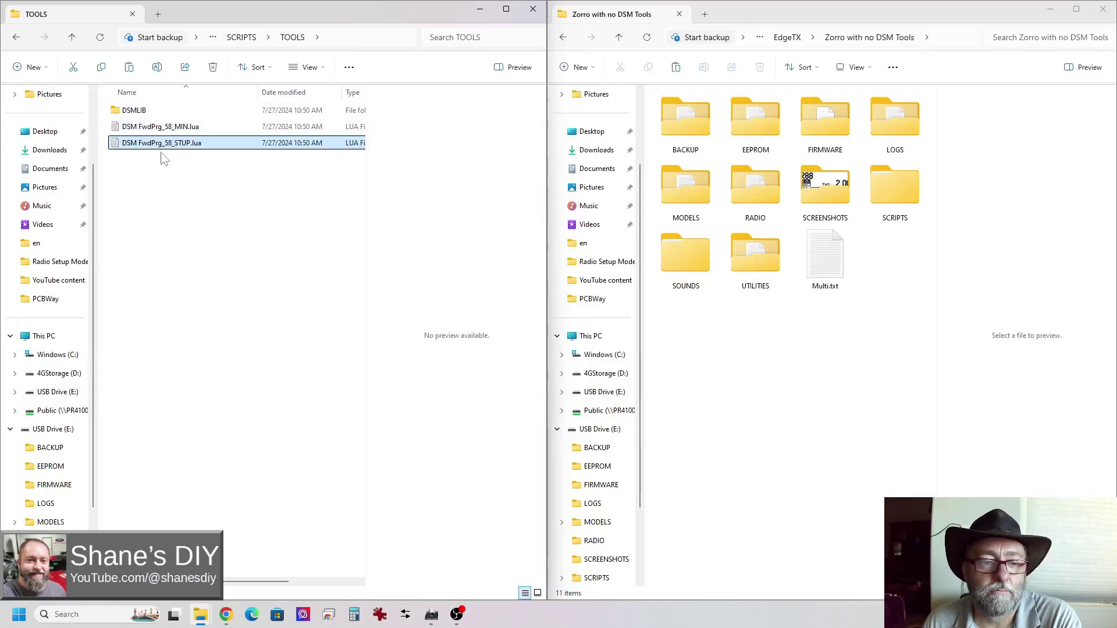
pyautogui.click(174, 176)
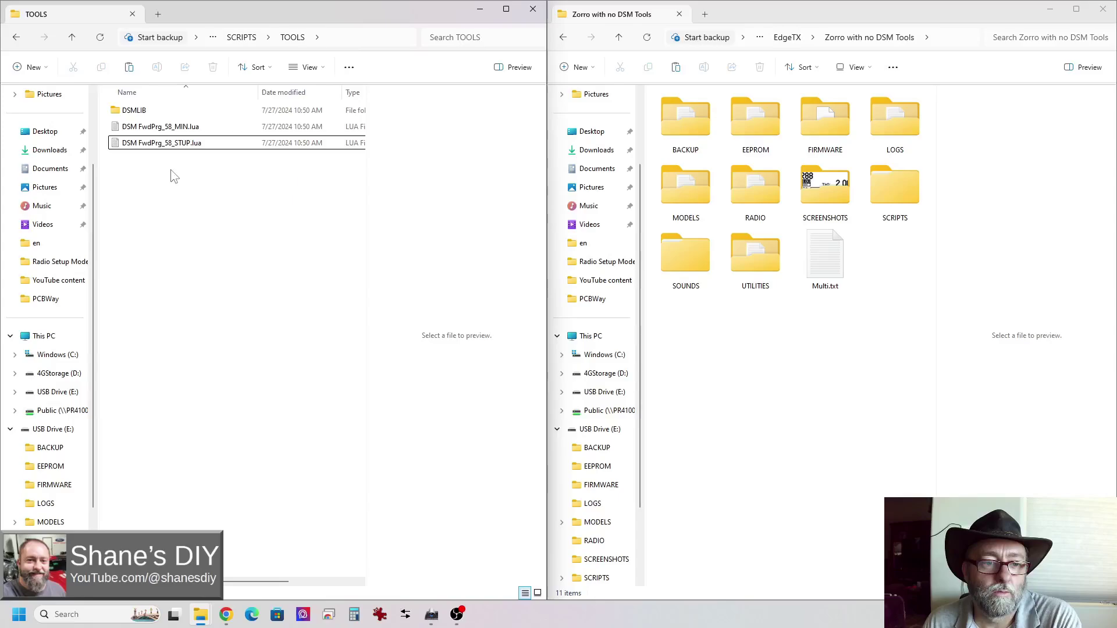
pyautogui.click(181, 127)
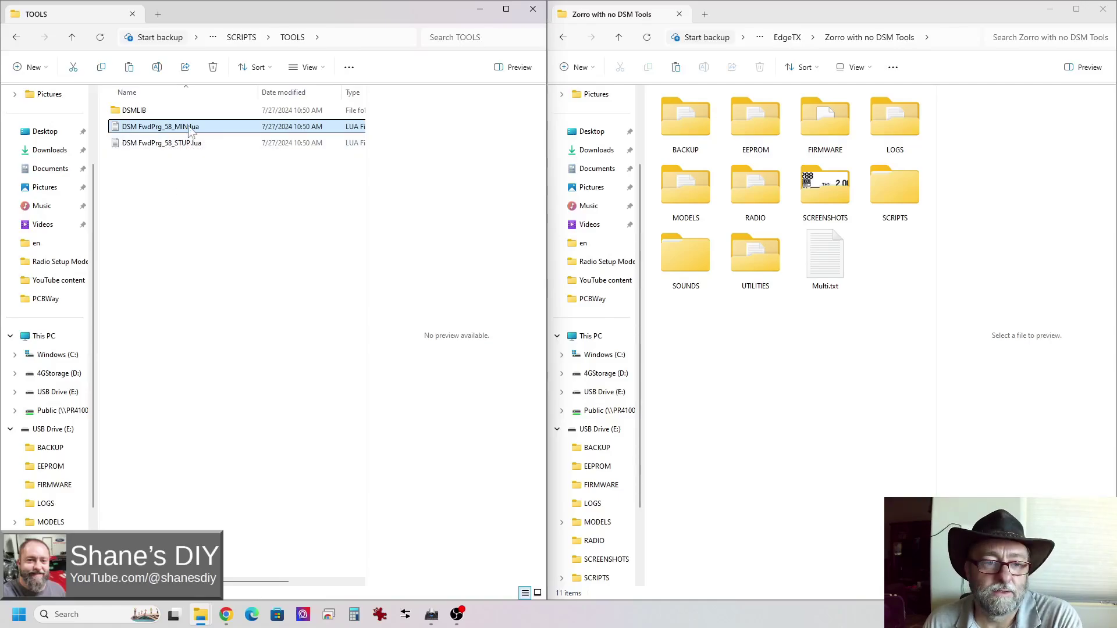
pyautogui.click(191, 144)
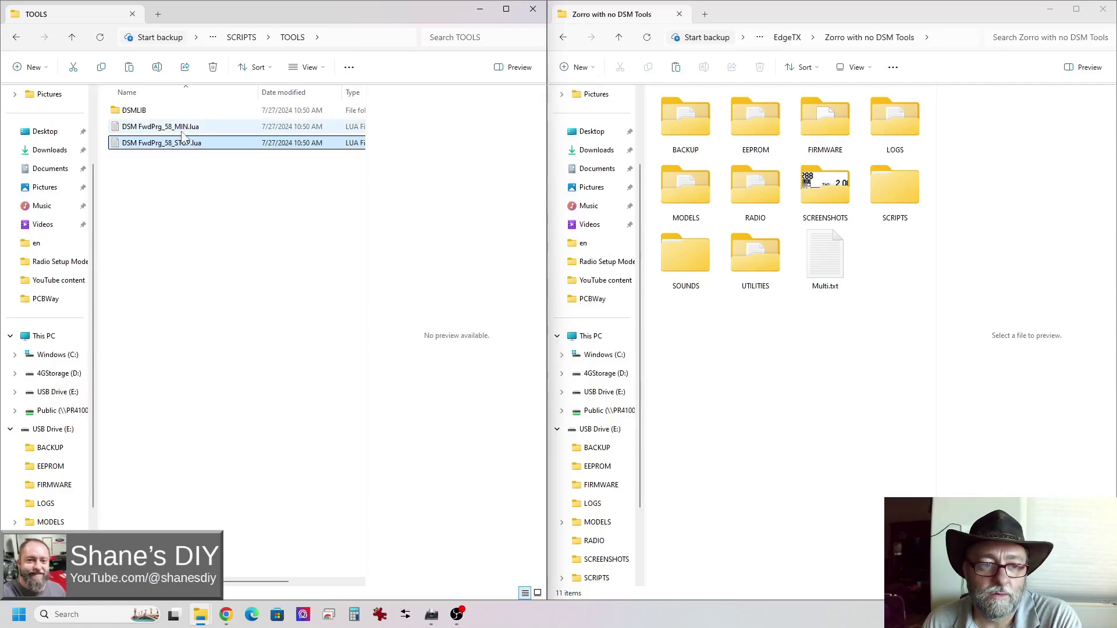
pyautogui.click(187, 128)
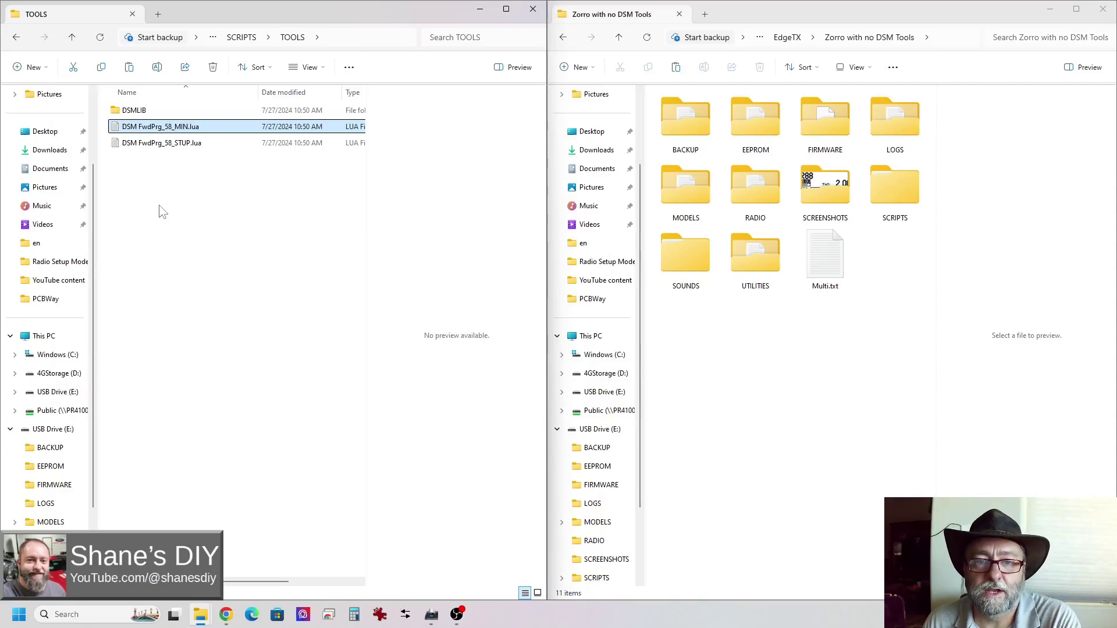
# - Copy the MODELS and SCRIPTS folders from SD_FP_58_MIN_Jul24a into the Zorro with no DSM Tools folder
pyautogui.click(241, 37)
pyautogui.click(266, 37)
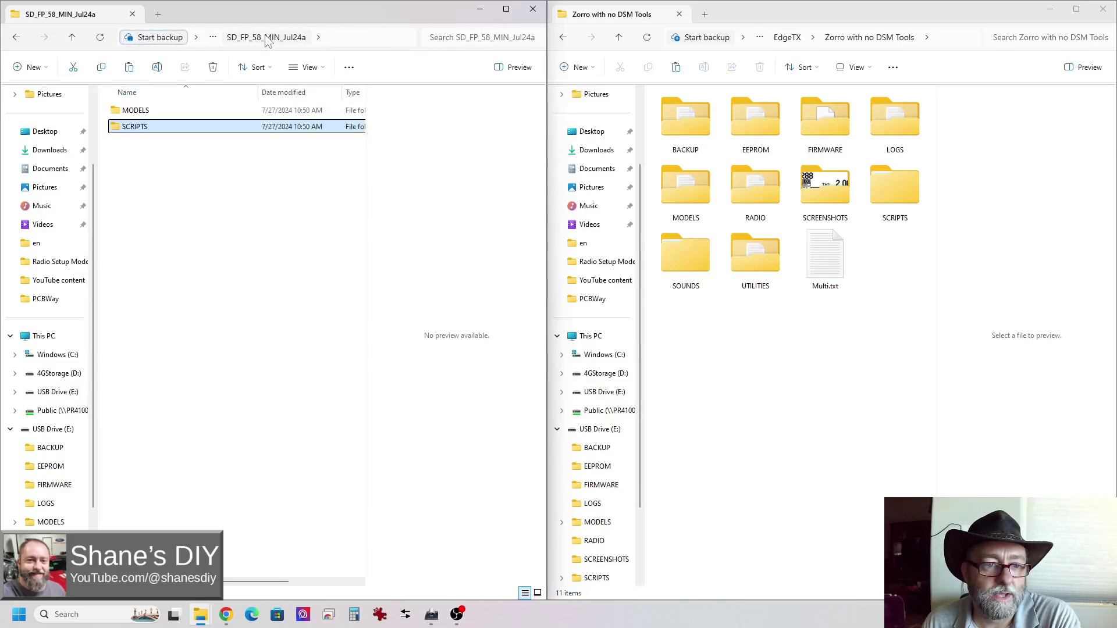
pyautogui.hotkey('ctrl', 'a')
pyautogui.rightClick(135, 129)
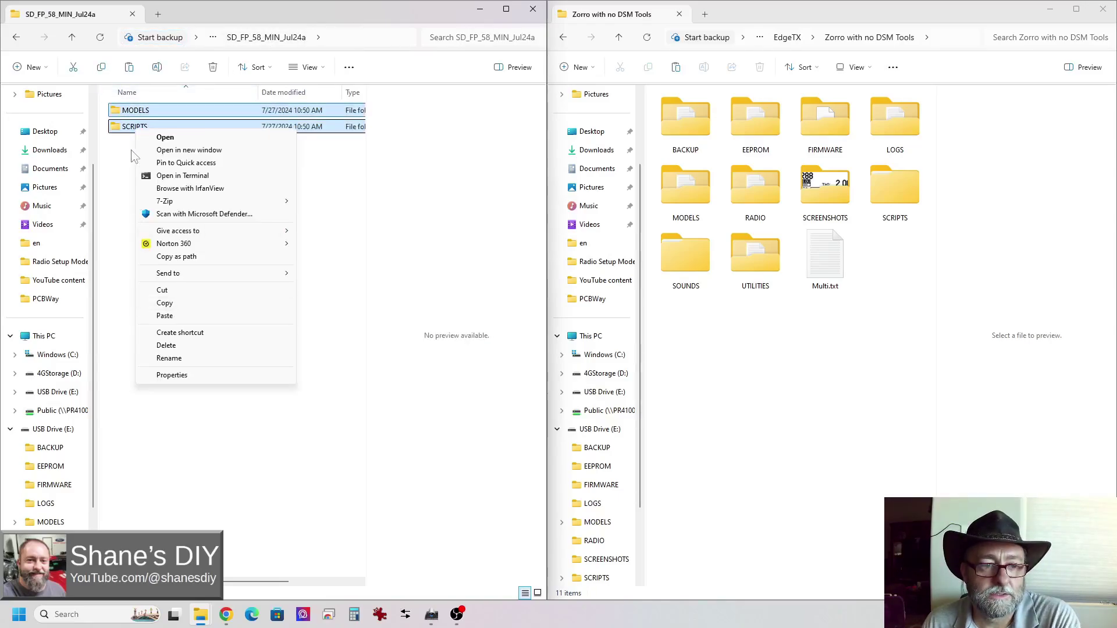
pyautogui.click(168, 305)
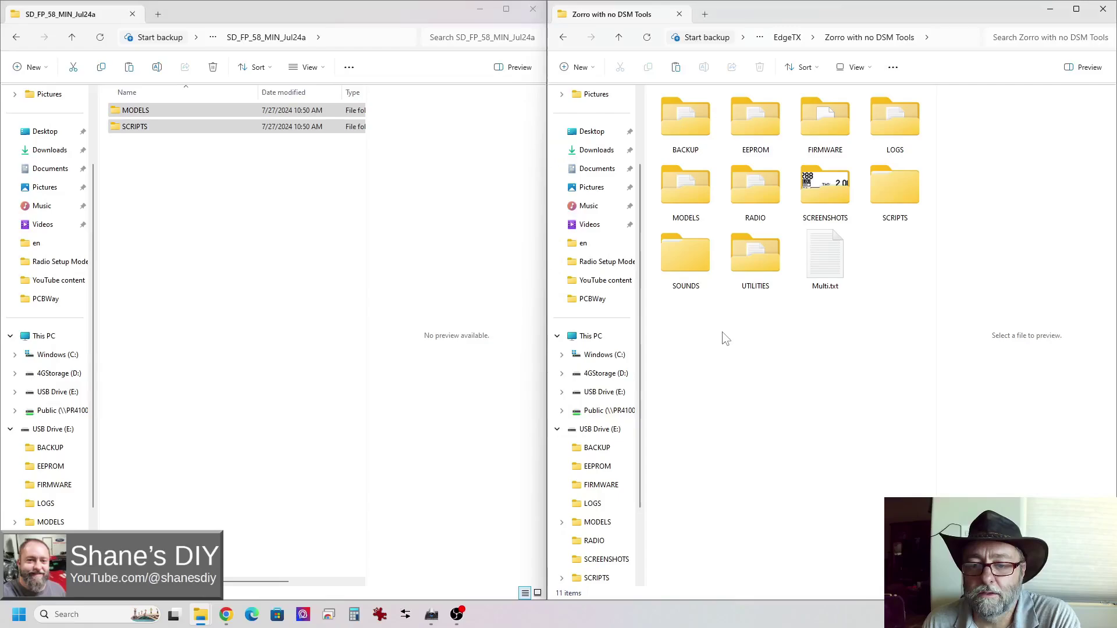
pyautogui.rightClick(724, 336)
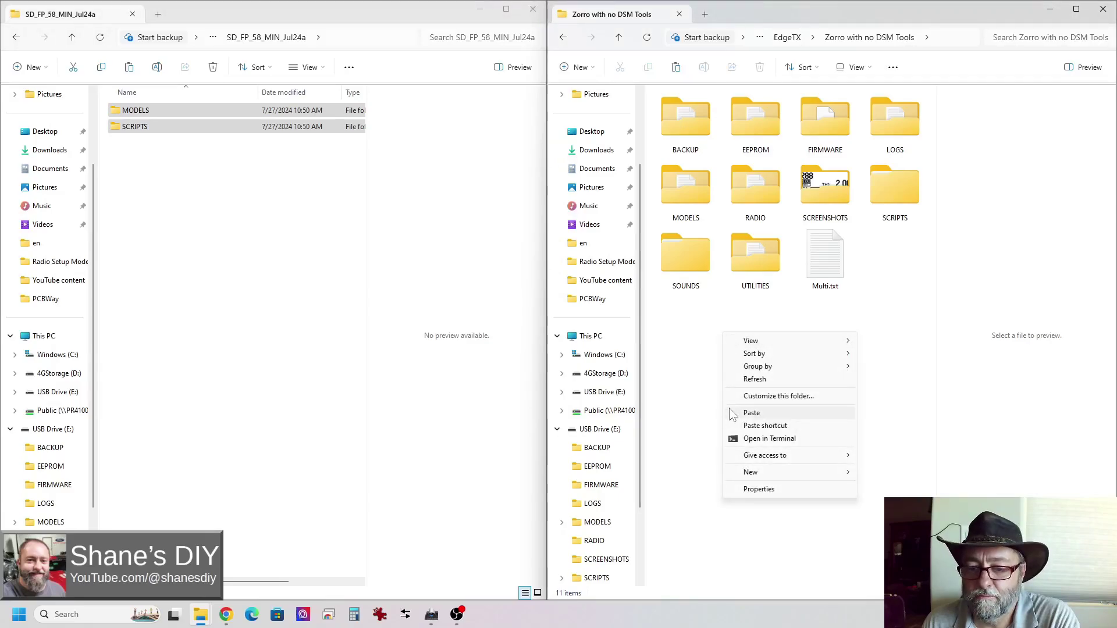
pyautogui.click(762, 414)
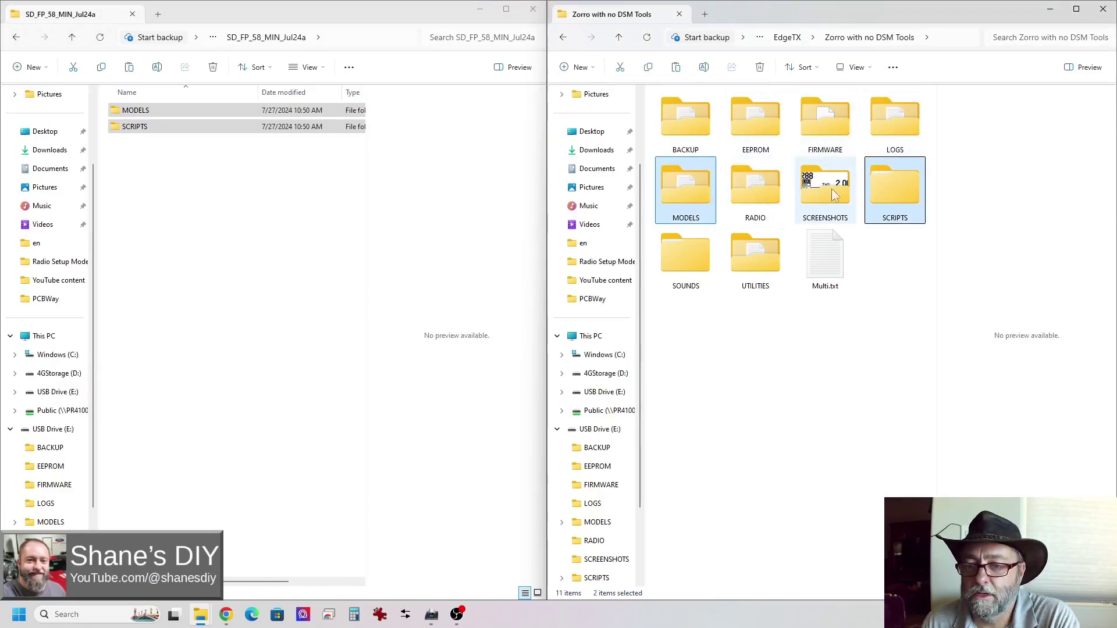
# - Check the pasted content in the Zorro MODELS and SCRIPTS/TOOLS folders, including DSMLIB and the DSM FwdPrg_58_MIN.lua and DSM FwdPrg_58_STUP.lua files
pyautogui.doubleClick(687, 191)
pyautogui.doubleClick(688, 111)
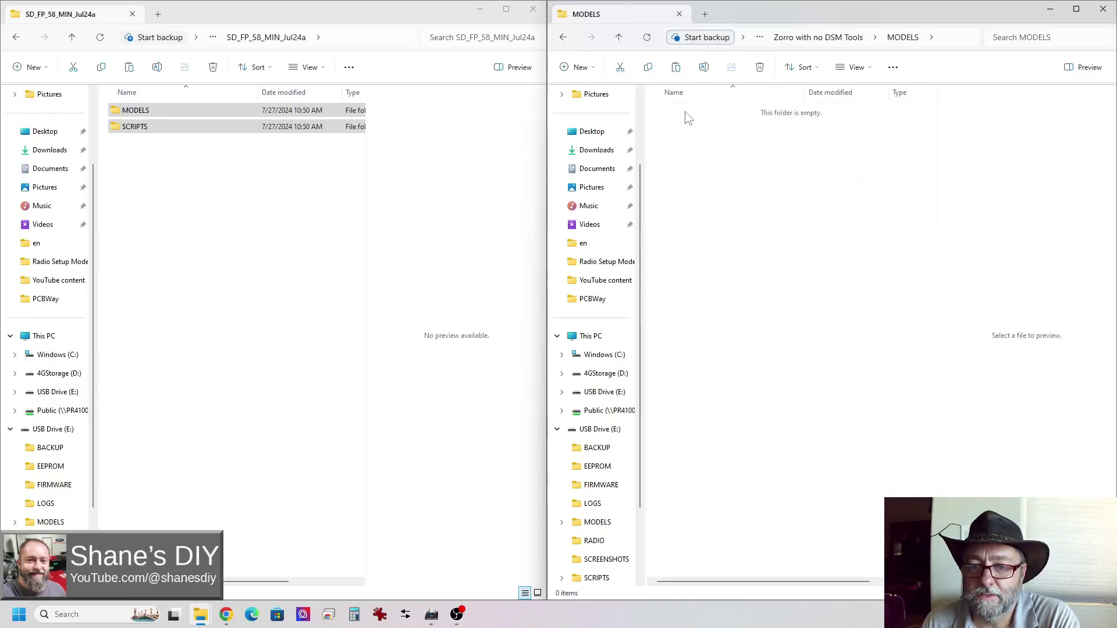
pyautogui.click(889, 127)
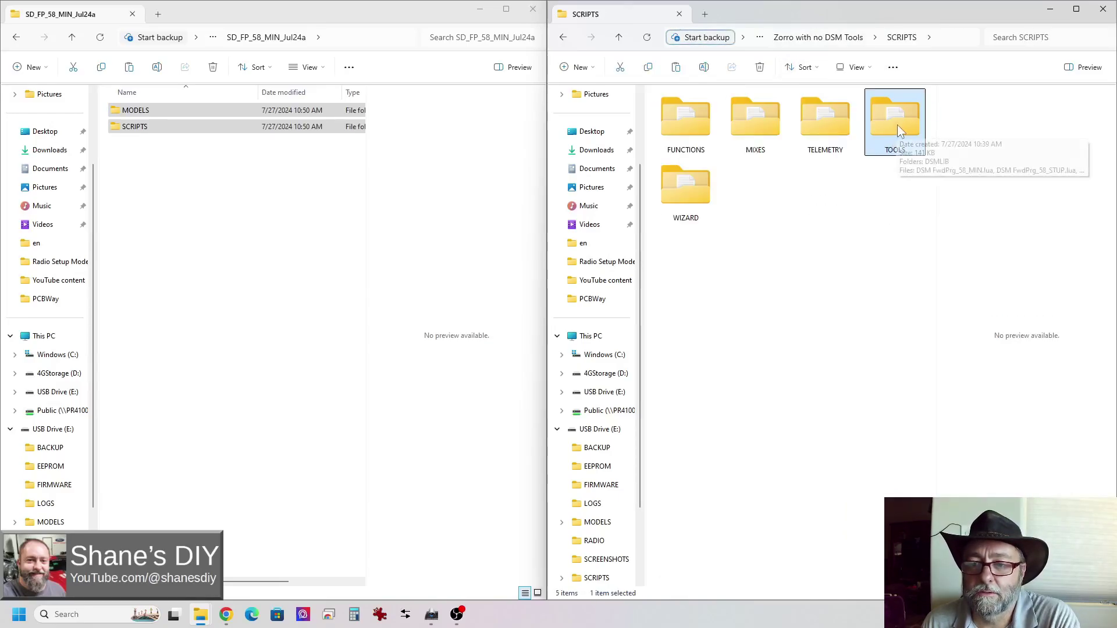
pyautogui.doubleClick(898, 121)
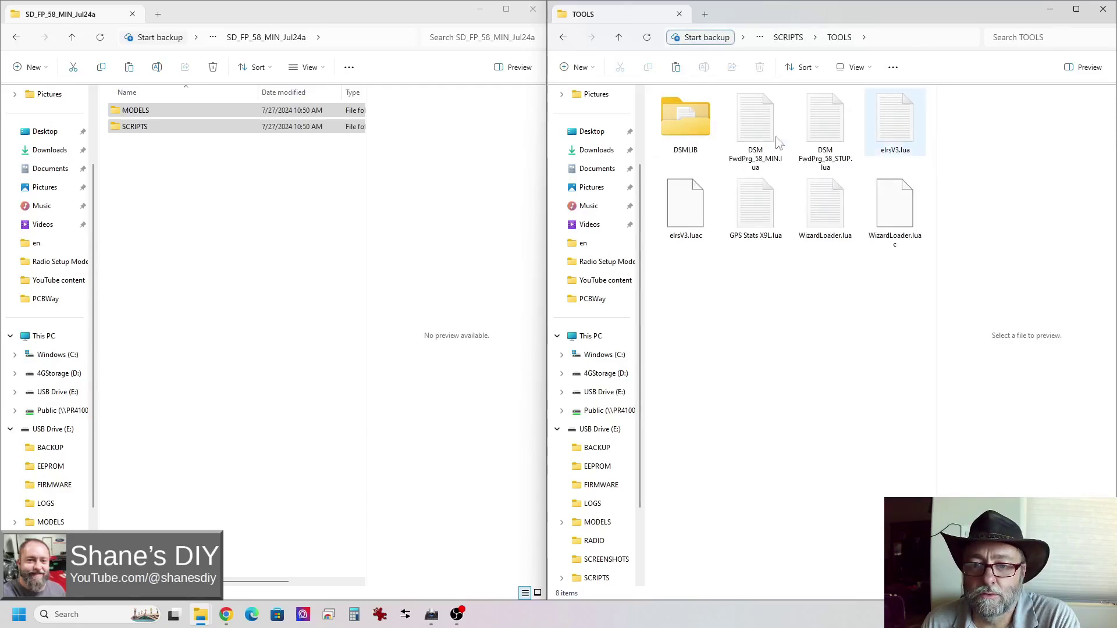
pyautogui.doubleClick(687, 123)
pyautogui.click(839, 39)
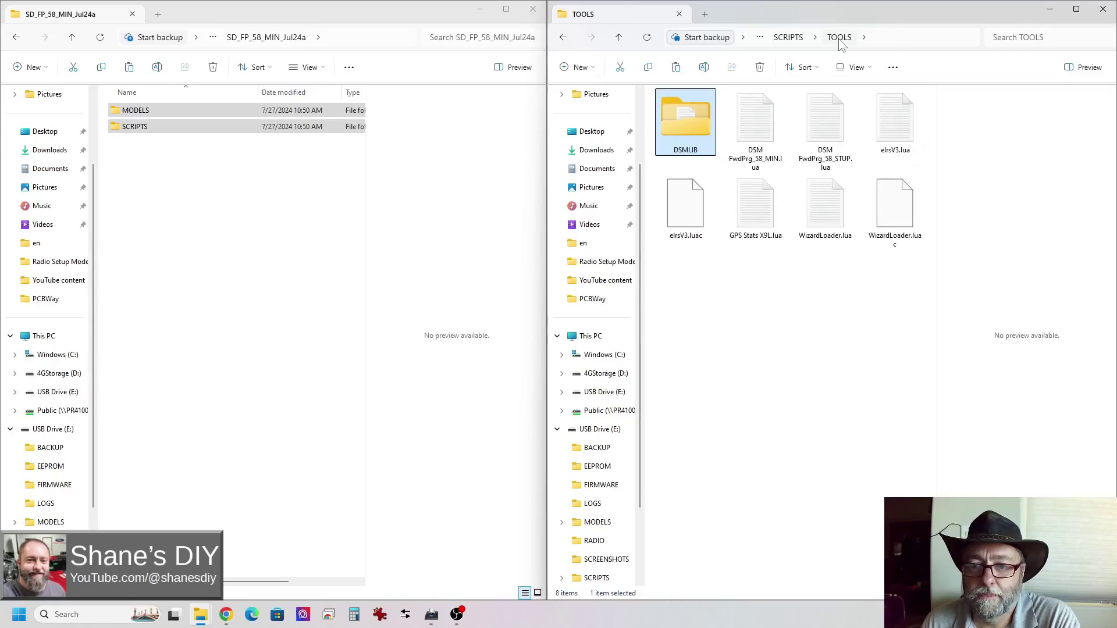
pyautogui.click(759, 156)
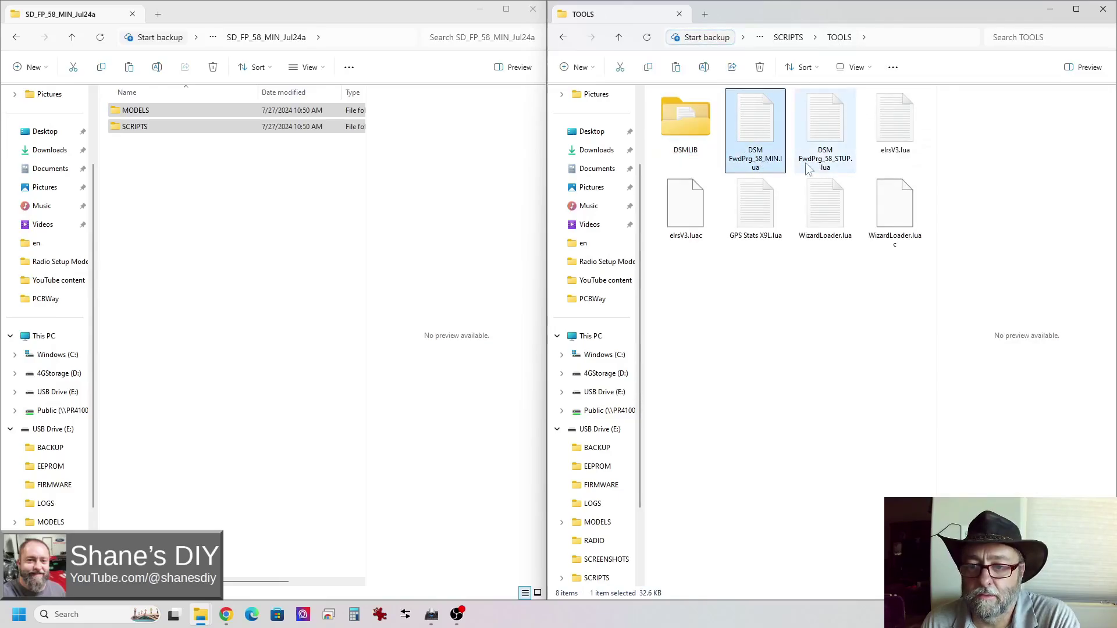
pyautogui.keyDown('ctrl'); pyautogui.click(815, 169); pyautogui.keyUp('ctrl')
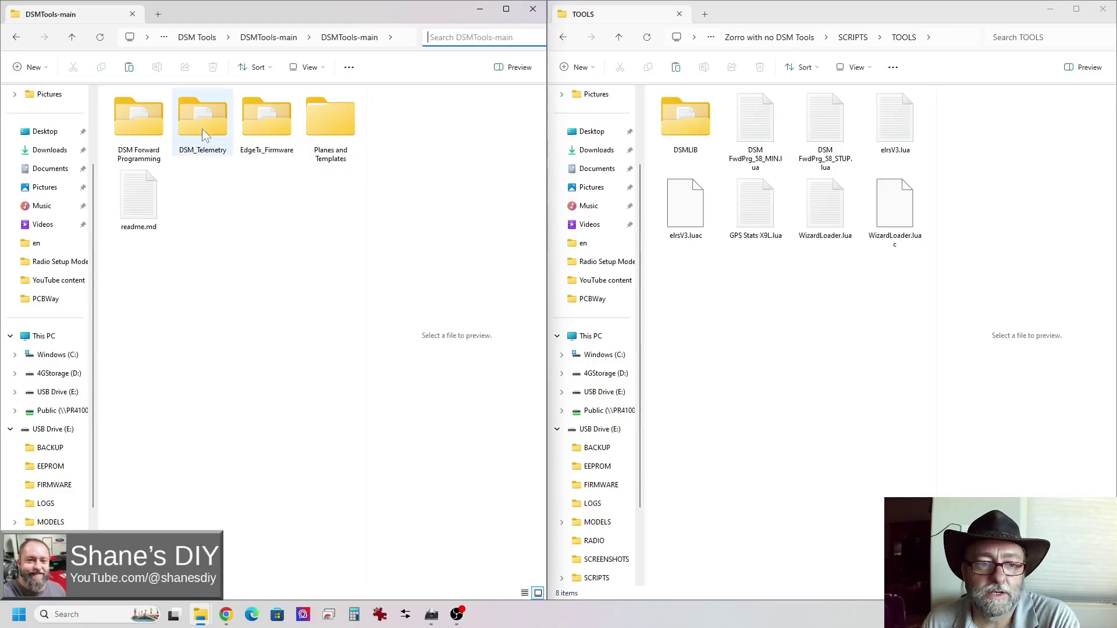
# - Open SCRIPTS/TOOLS inside DSM_Telemetry_v12_EdgeTX_May4 in the DSM_Telemetry folder and point out DSM_SmartRX_Tel.lua and DSM_AR636_Tel.lua
pyautogui.moveTo(202, 129)
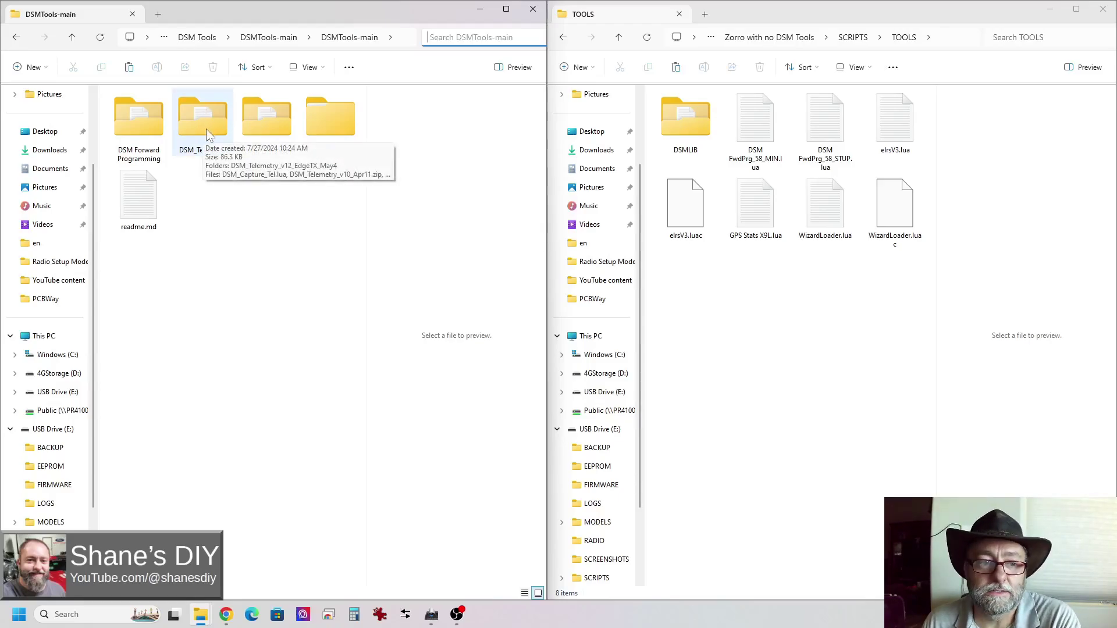
pyautogui.doubleClick(204, 127)
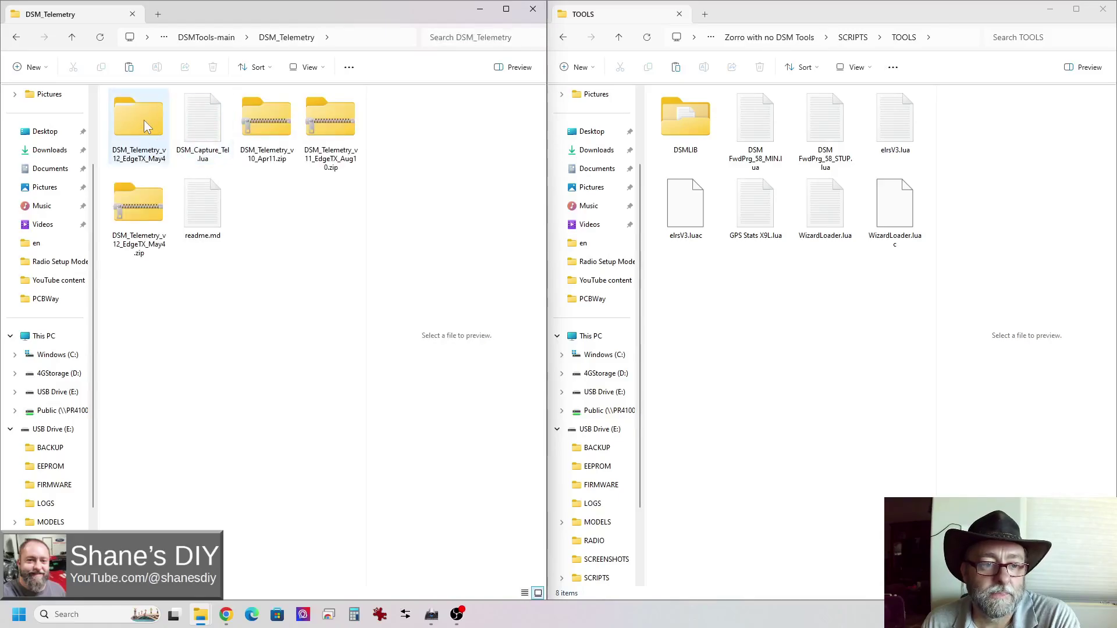
pyautogui.doubleClick(144, 121)
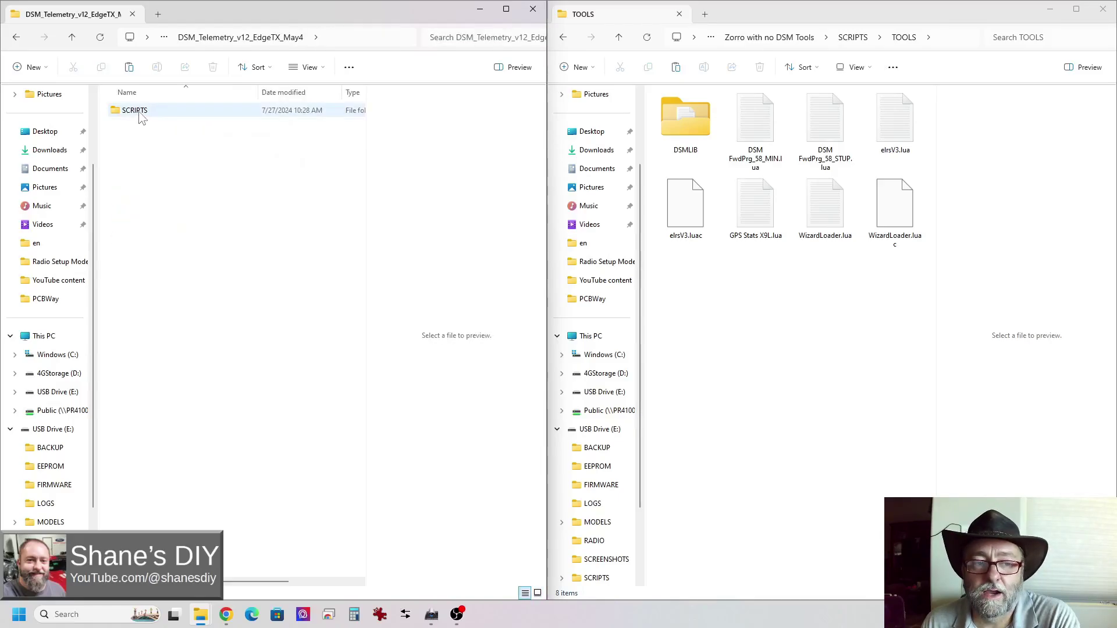
pyautogui.moveTo(141, 118)
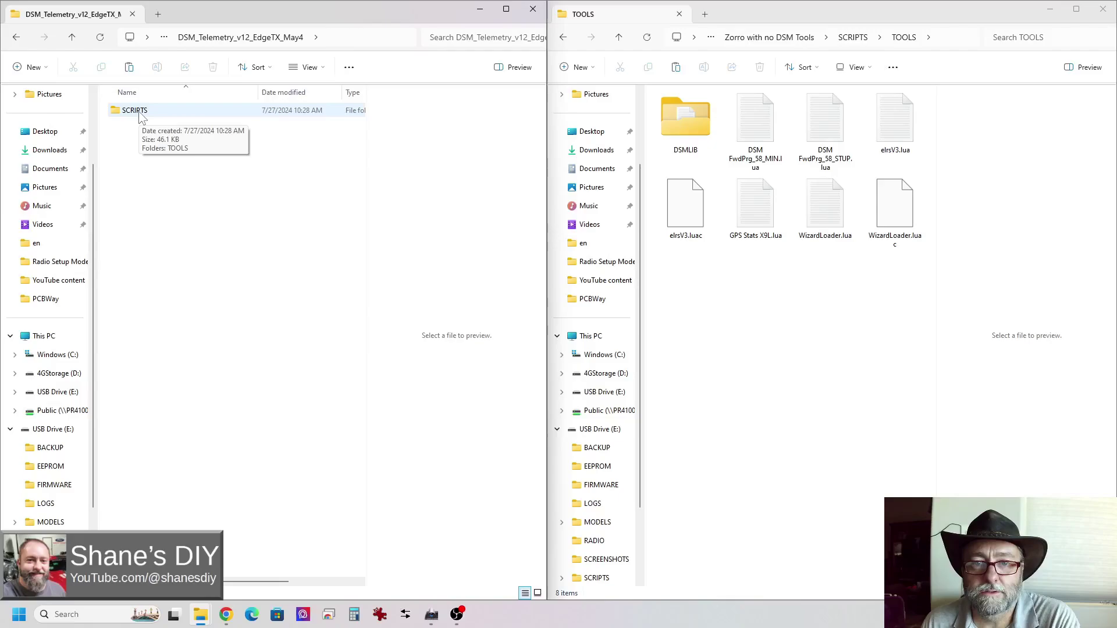
pyautogui.doubleClick(135, 112)
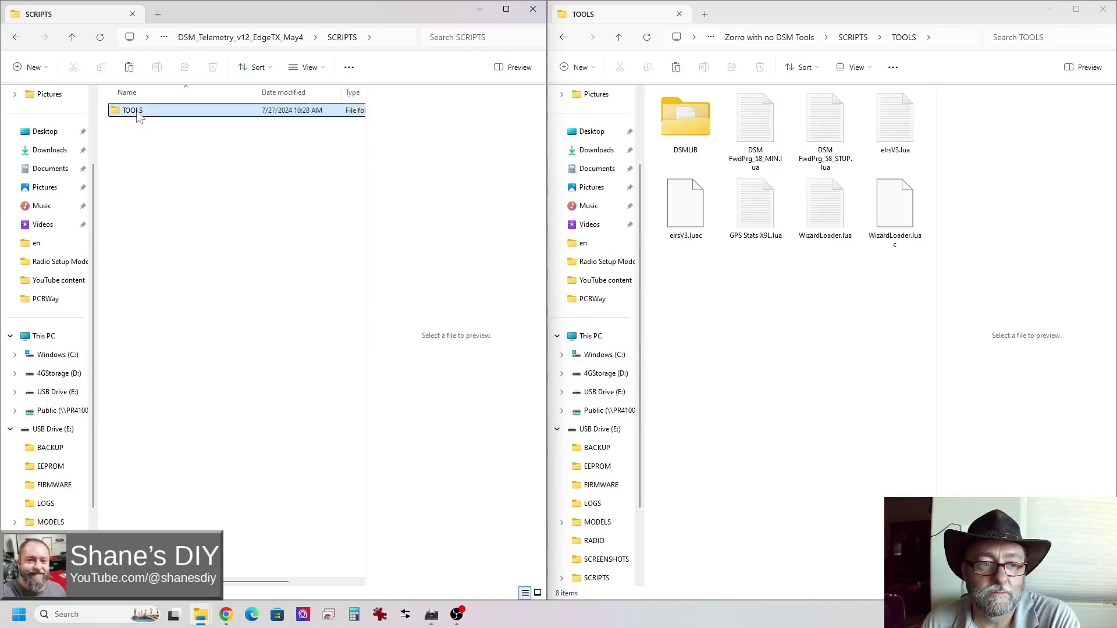
pyautogui.doubleClick(137, 112)
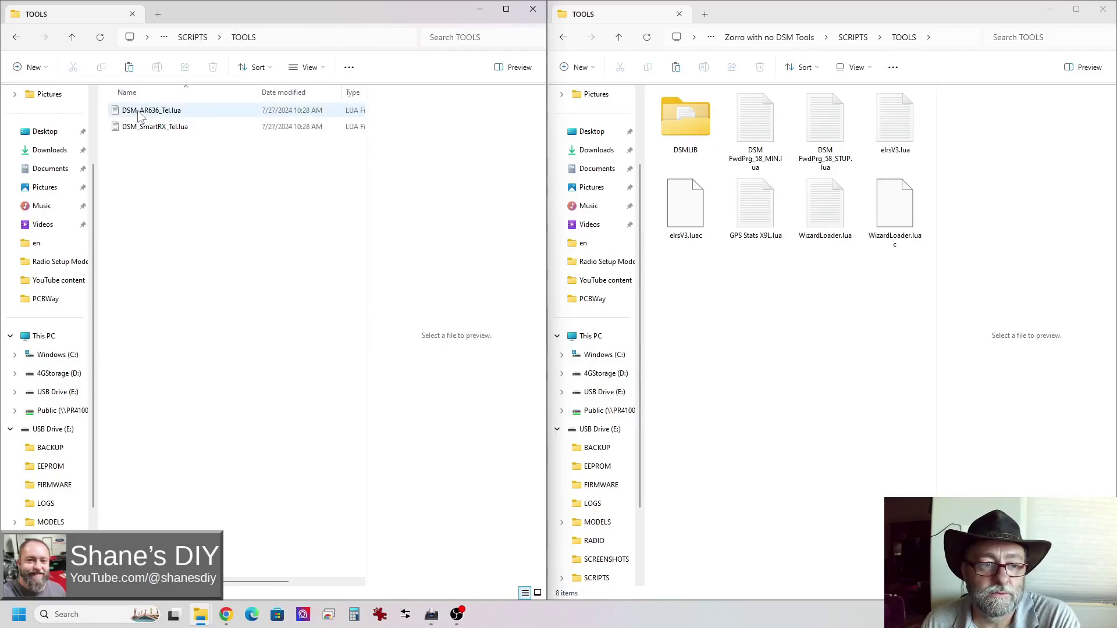
pyautogui.click(162, 133)
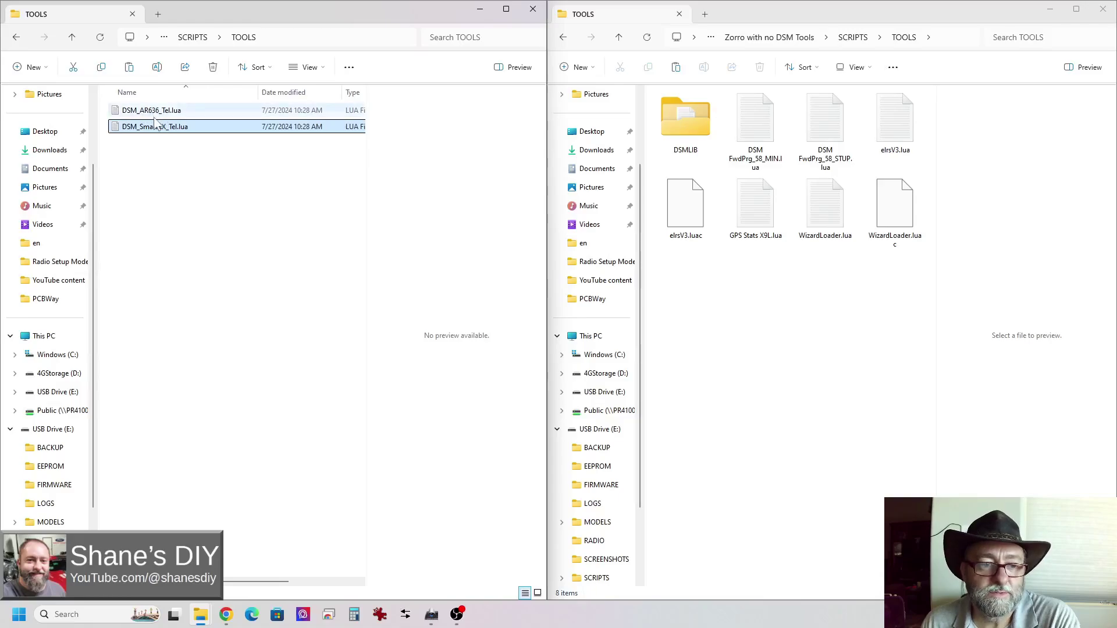
pyautogui.click(153, 113)
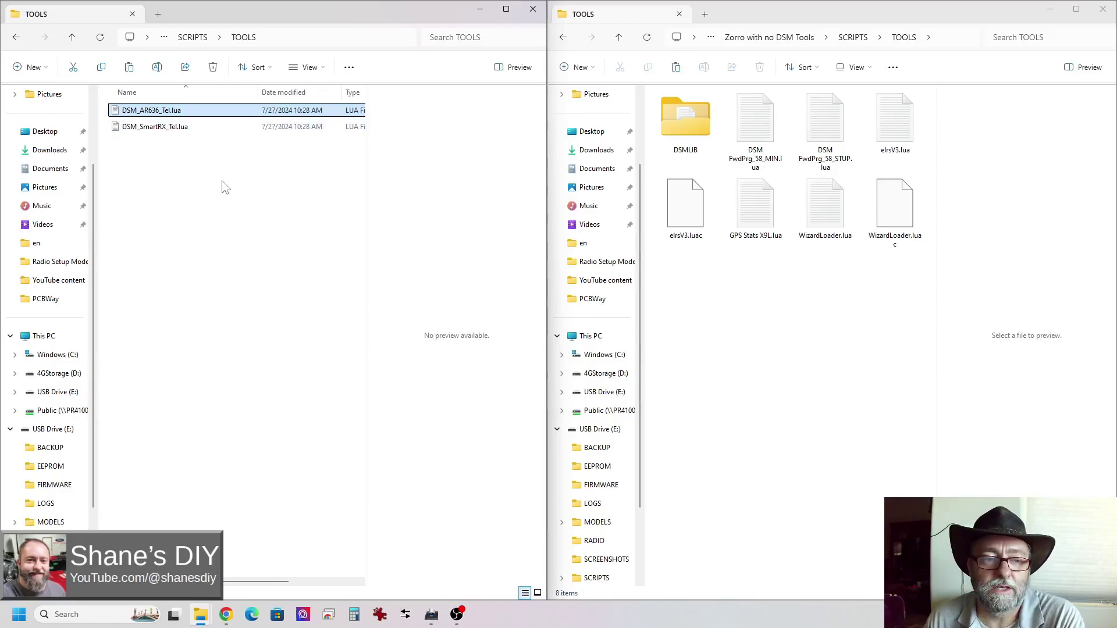
# - Copy DSM_SmartRX_Tel.lua into the SCRIPTS/TOOLS folder of Zorro with no DSM Tools
pyautogui.click(158, 127)
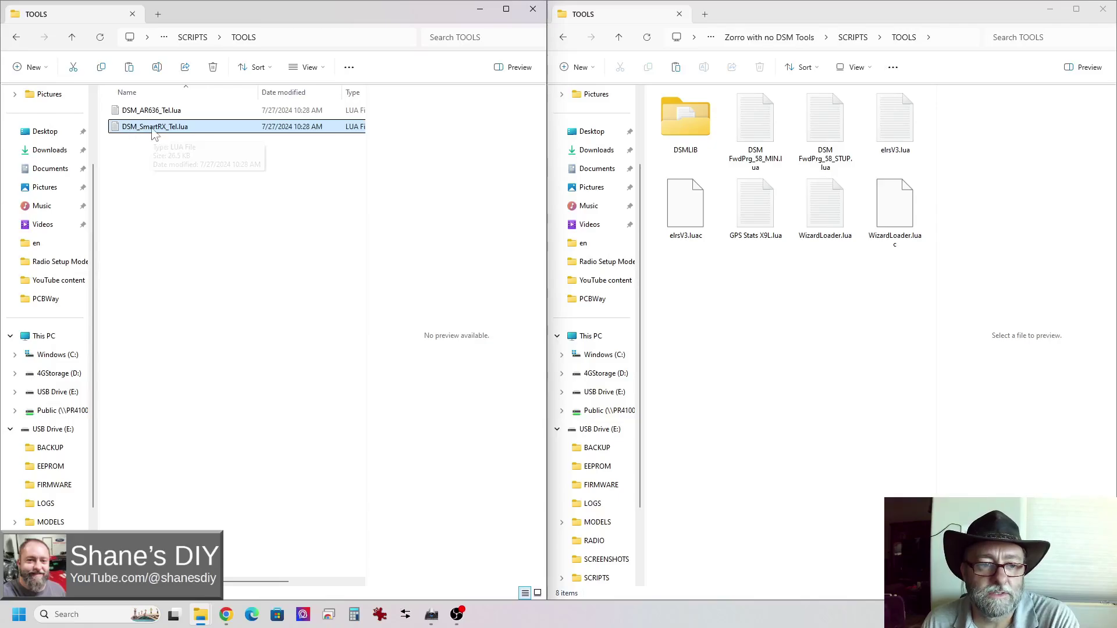
pyautogui.rightClick(150, 131)
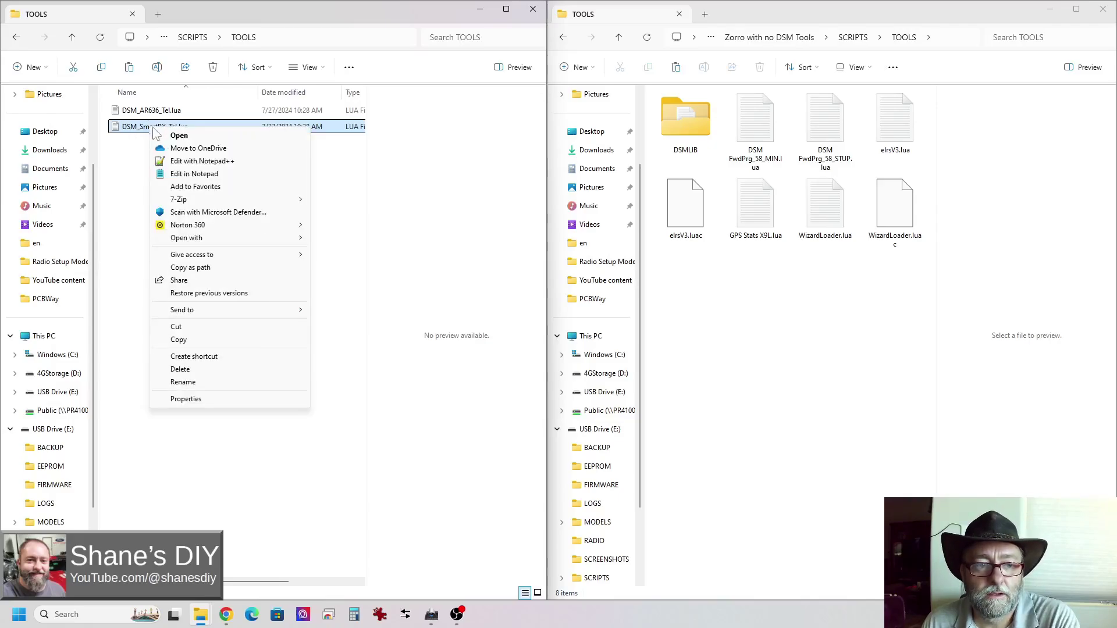
pyautogui.click(179, 340)
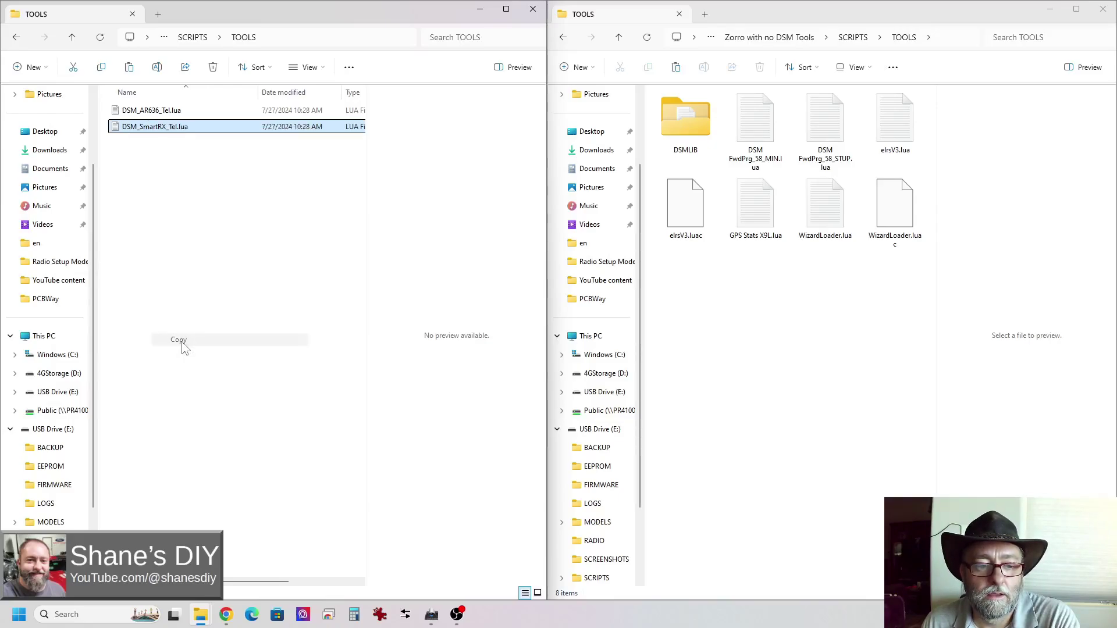
pyautogui.click(776, 40)
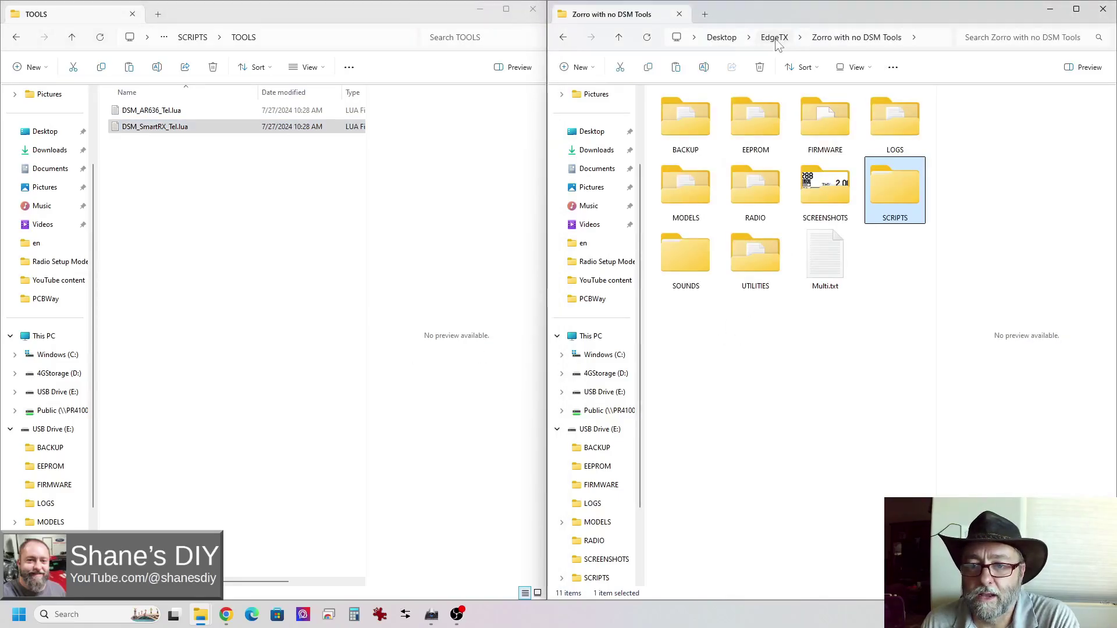
pyautogui.click(782, 37)
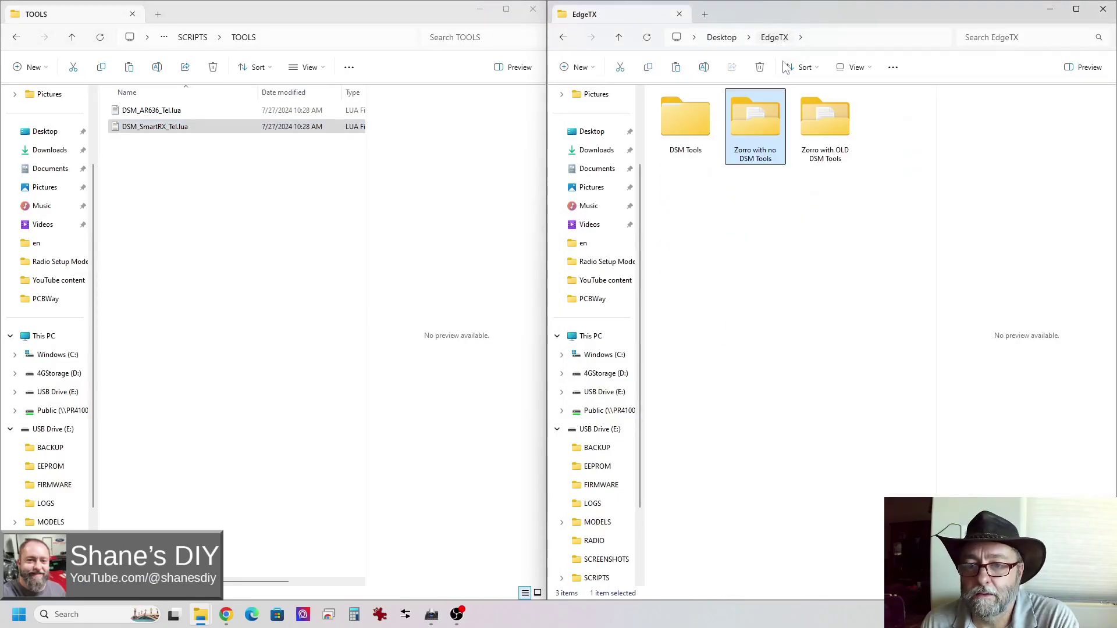
pyautogui.doubleClick(762, 131)
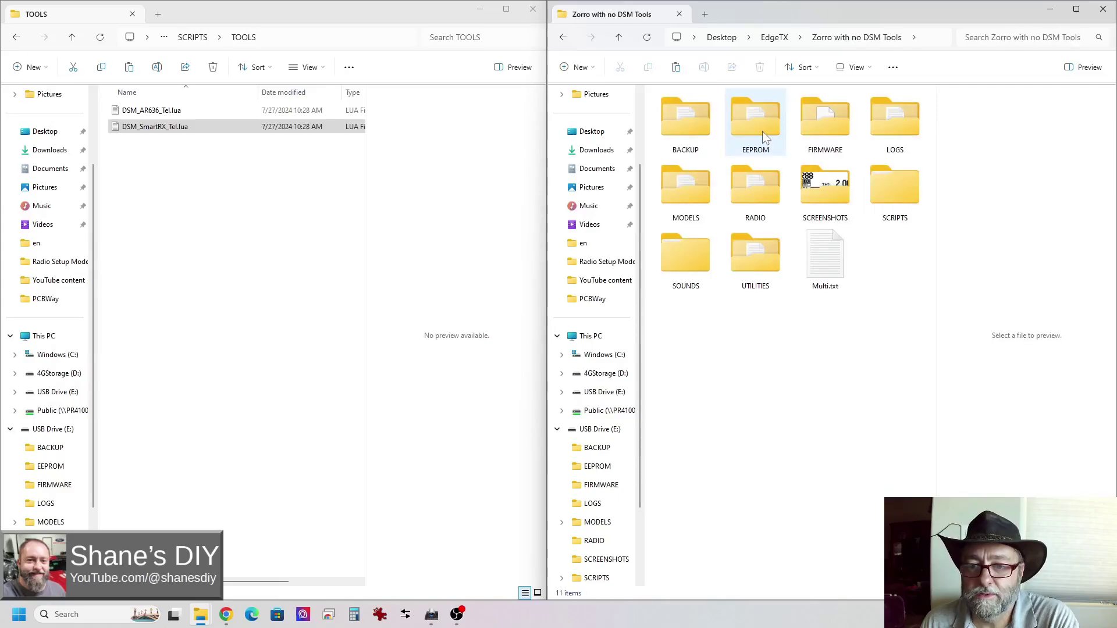
pyautogui.click(900, 189)
pyautogui.doubleClick(900, 190)
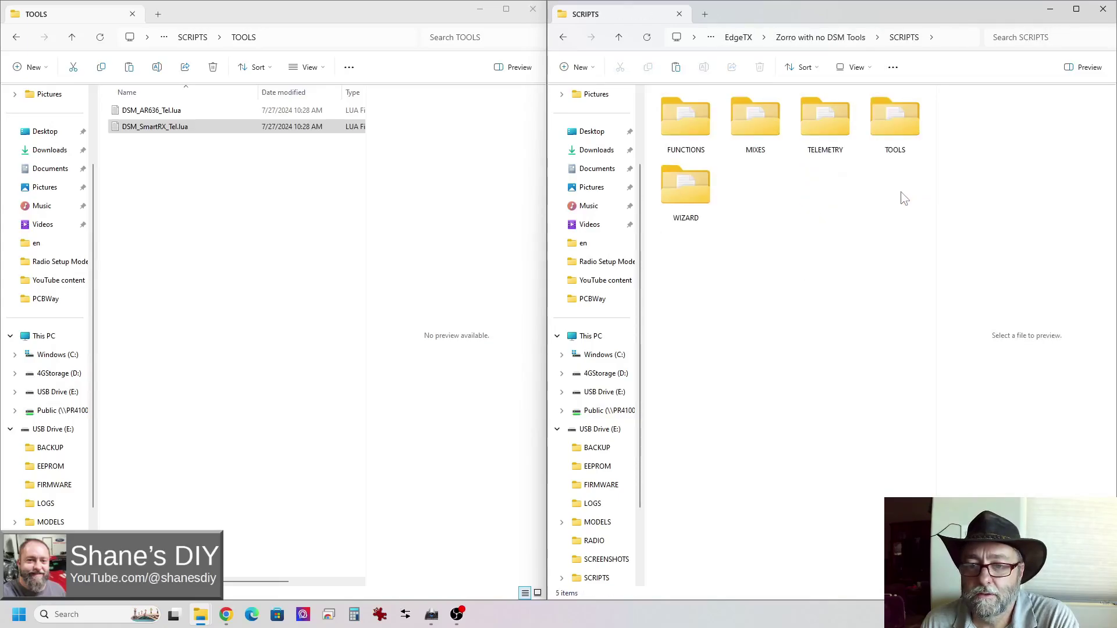
pyautogui.click(897, 128)
pyautogui.doubleClick(897, 128)
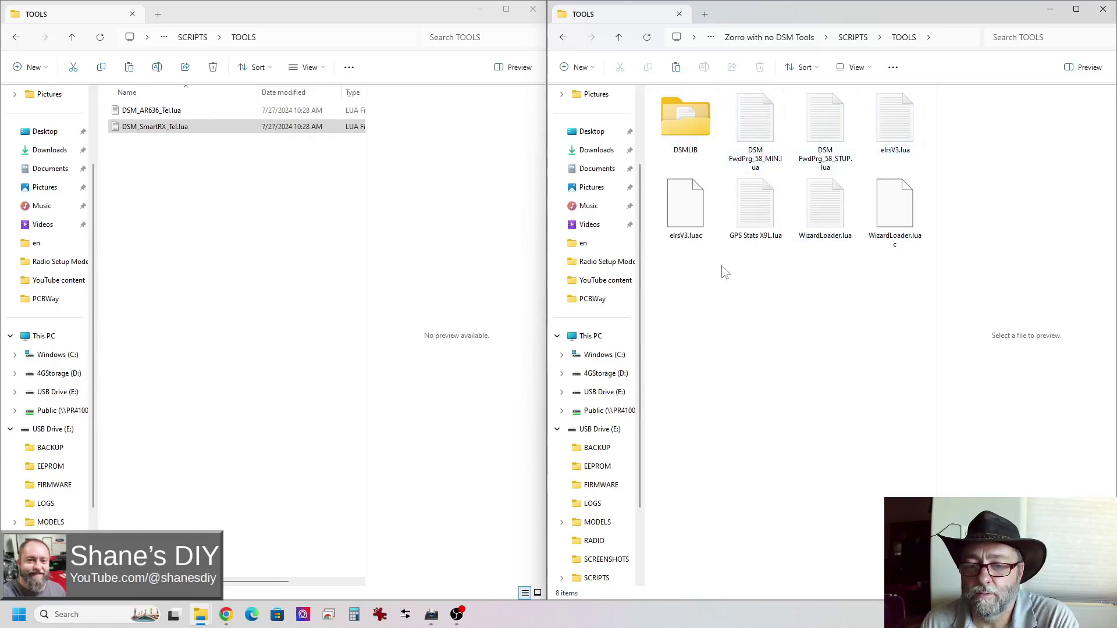
pyautogui.rightClick(731, 292)
pyautogui.click(763, 370)
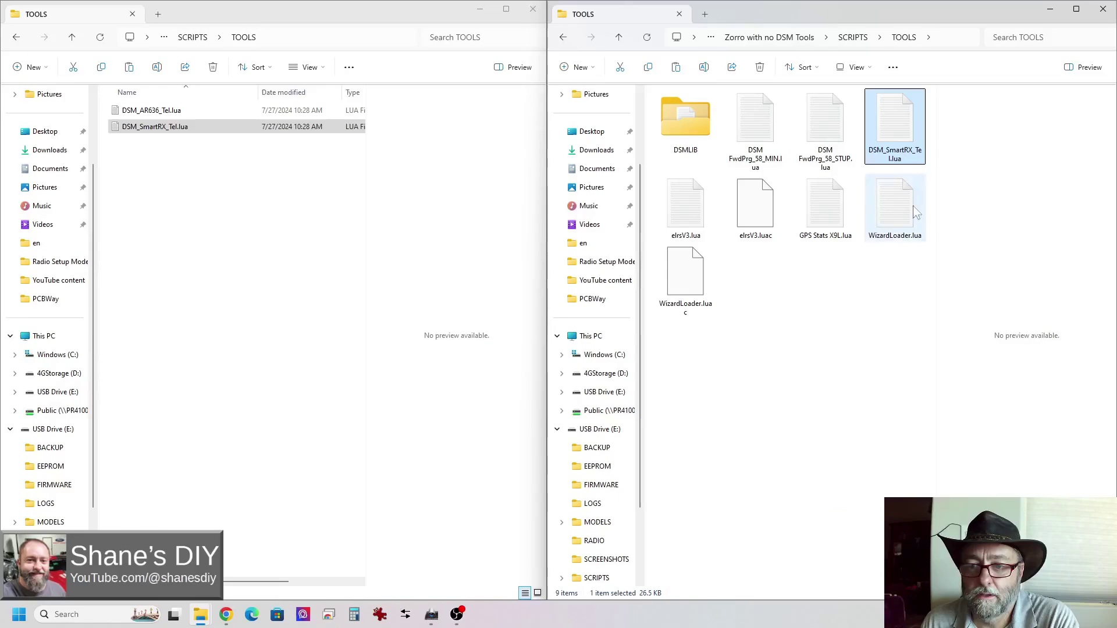
# - Point out DSM FwdPrg_58_MIN.lua, DSM FwdPrg_58_STUP.lua and DSM_SmartRX_Tel.lua in the Zorro TOOLS folder
pyautogui.click(774, 129)
pyautogui.click(834, 126)
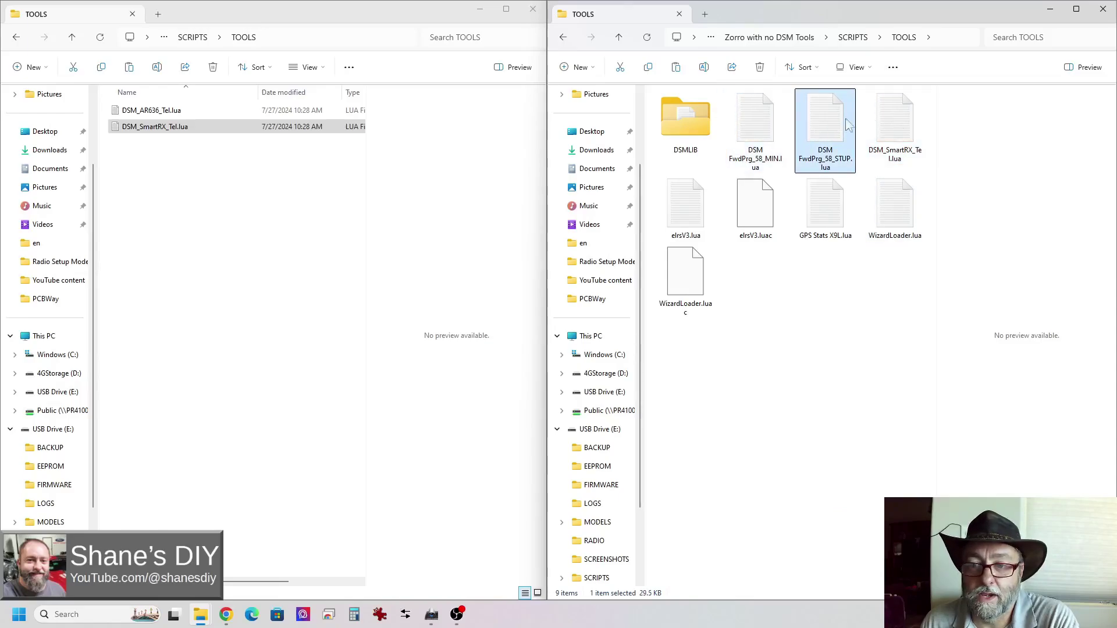
pyautogui.click(873, 140)
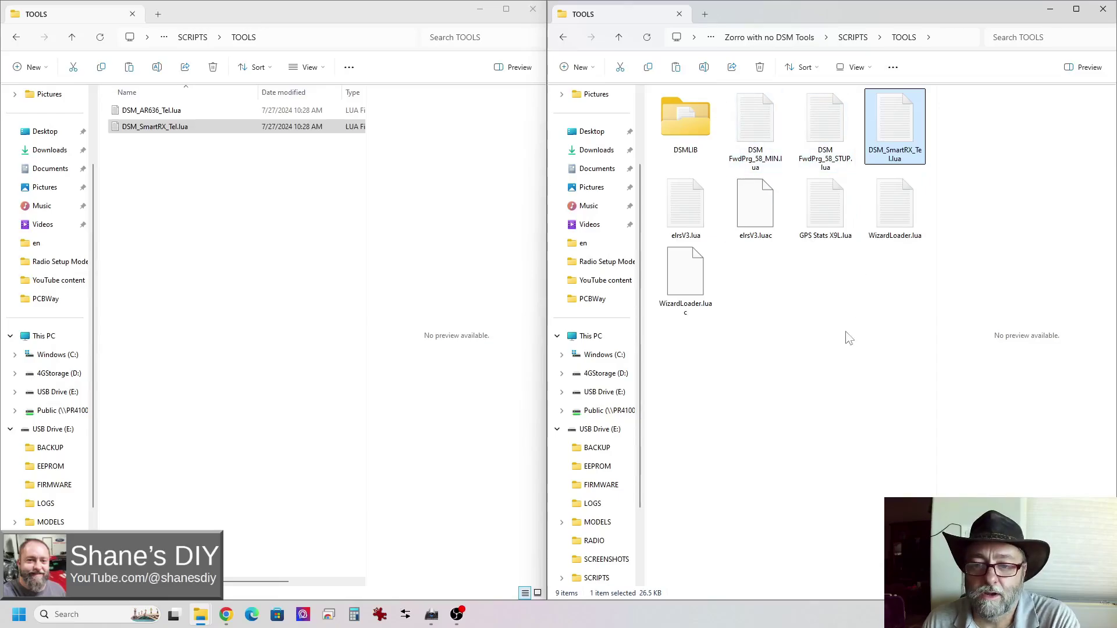
# - Open the Zorro with OLD DSM Tools folder inside EdgeTX and show its contents as medium icons
pyautogui.click(815, 315)
pyautogui.click(773, 38)
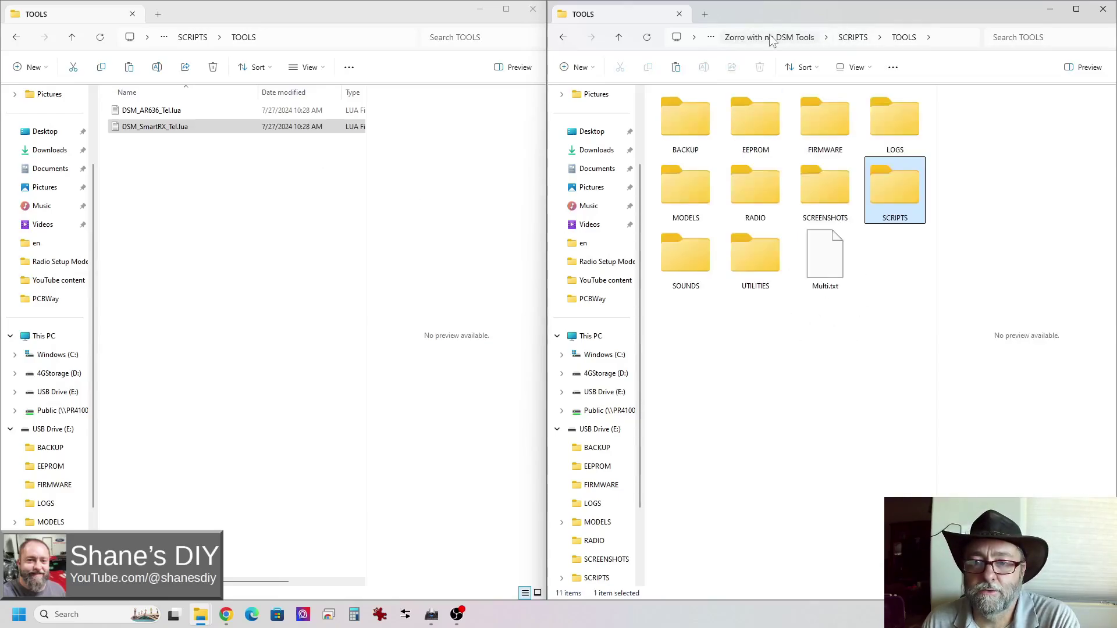
pyautogui.click(618, 37)
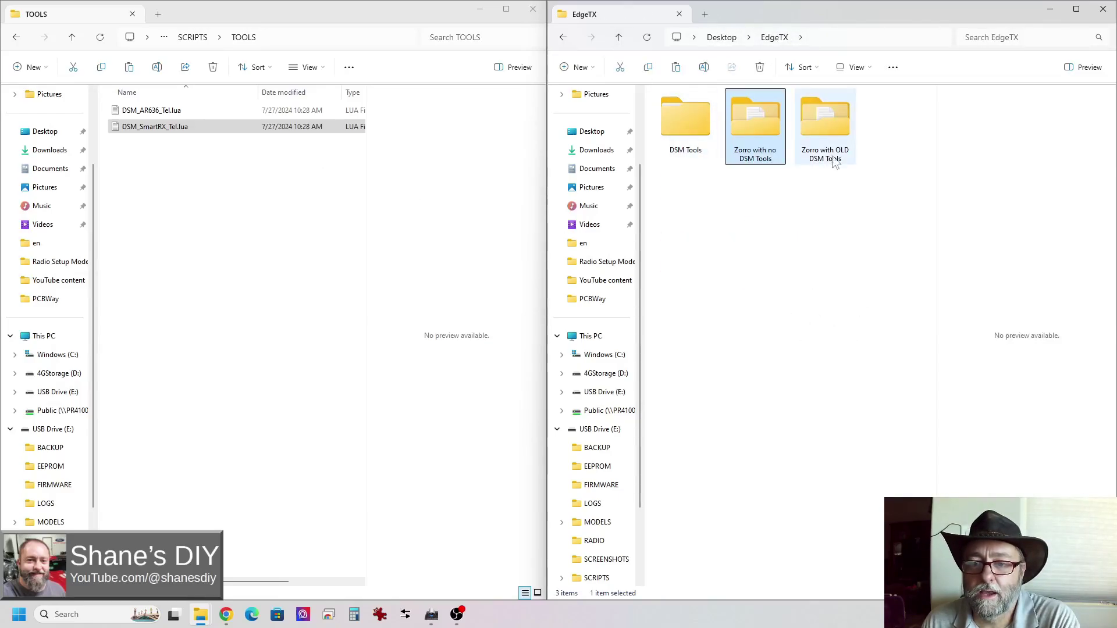
pyautogui.click(826, 140)
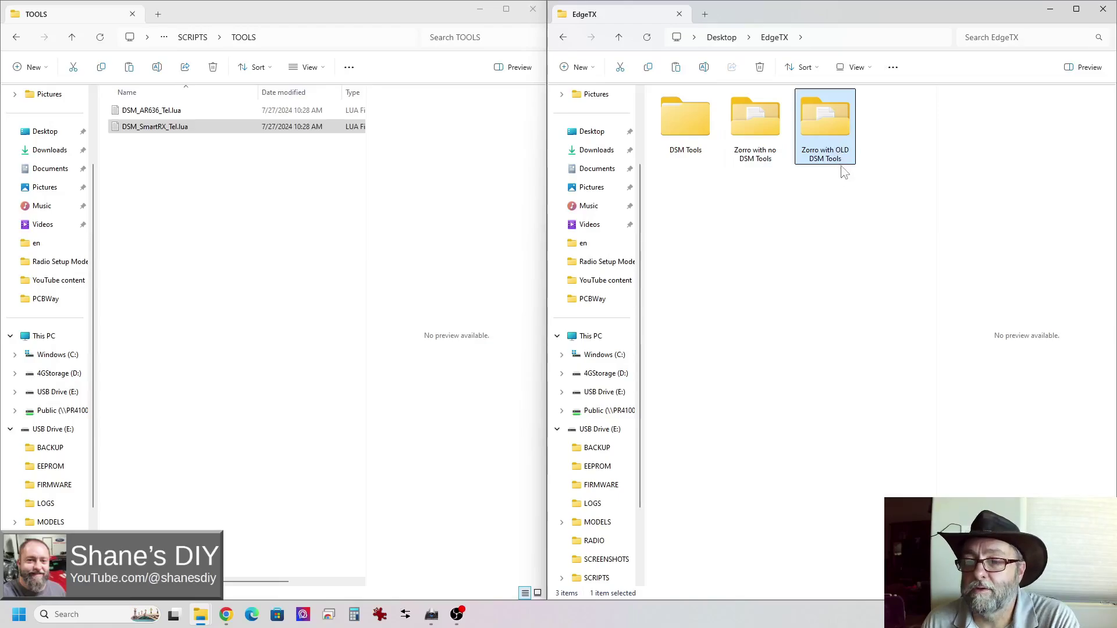
pyautogui.doubleClick(831, 136)
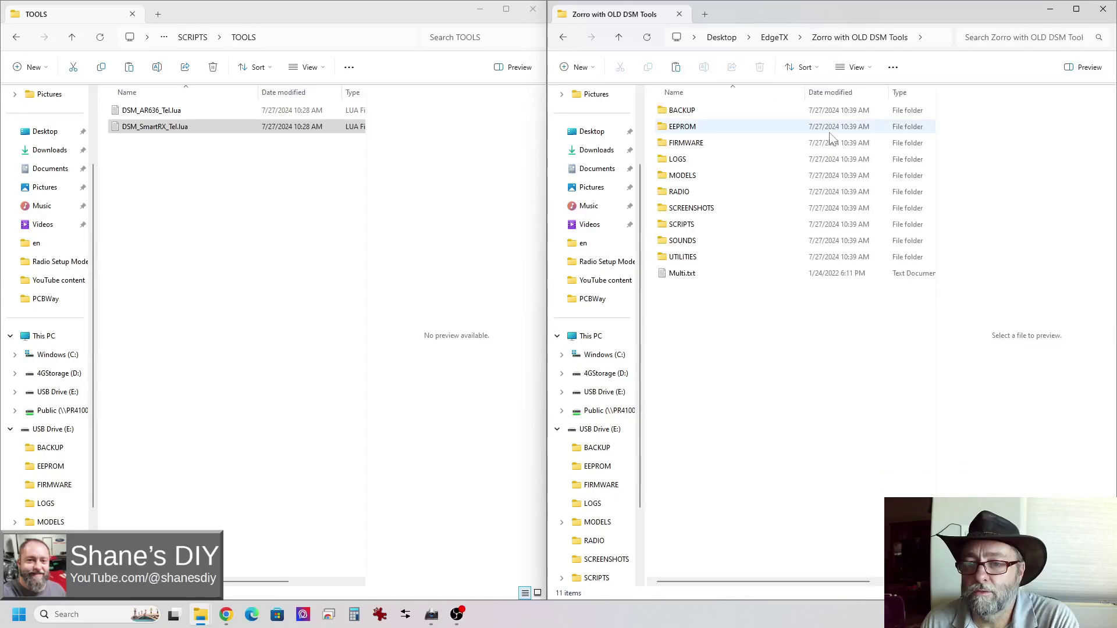
pyautogui.click(856, 67)
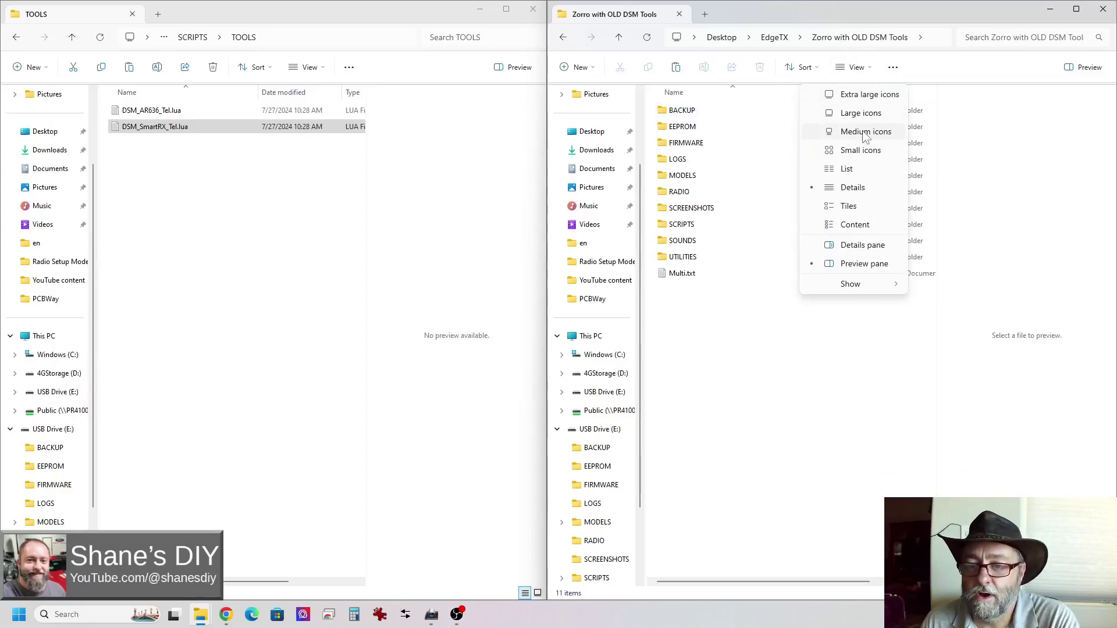
pyautogui.click(865, 133)
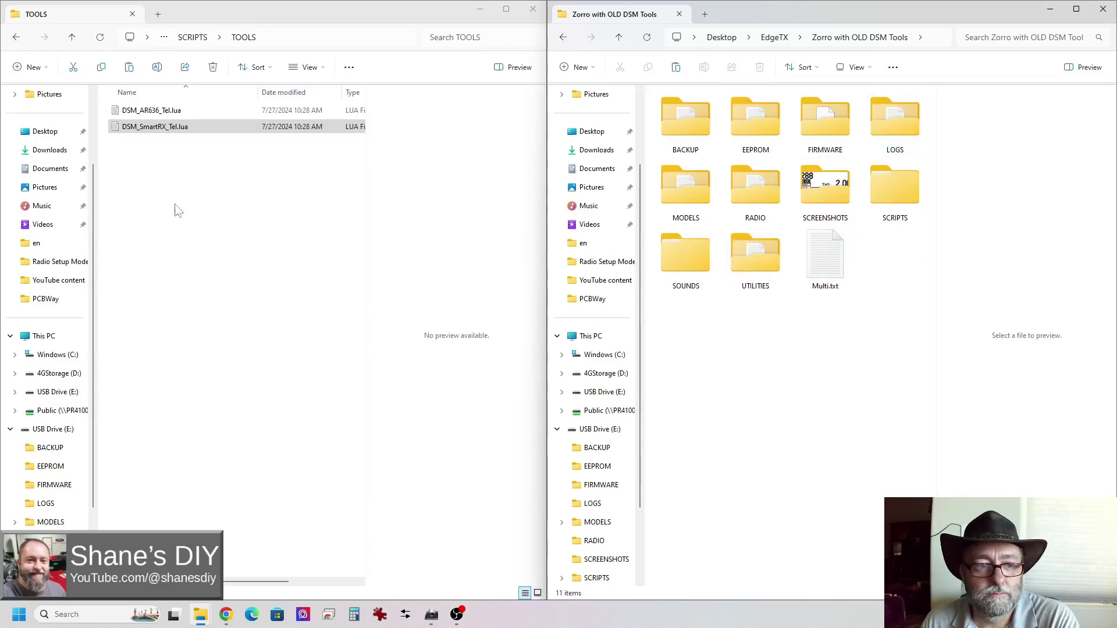
# - Return the package window from the telemetry TOOLS folder to the inner DSMTools-main folder
pyautogui.hotkey('alt', 'Left')
pyautogui.hotkey('alt', 'Left')
pyautogui.hotkey('alt', 'Left')
pyautogui.hotkey('alt', 'Left')
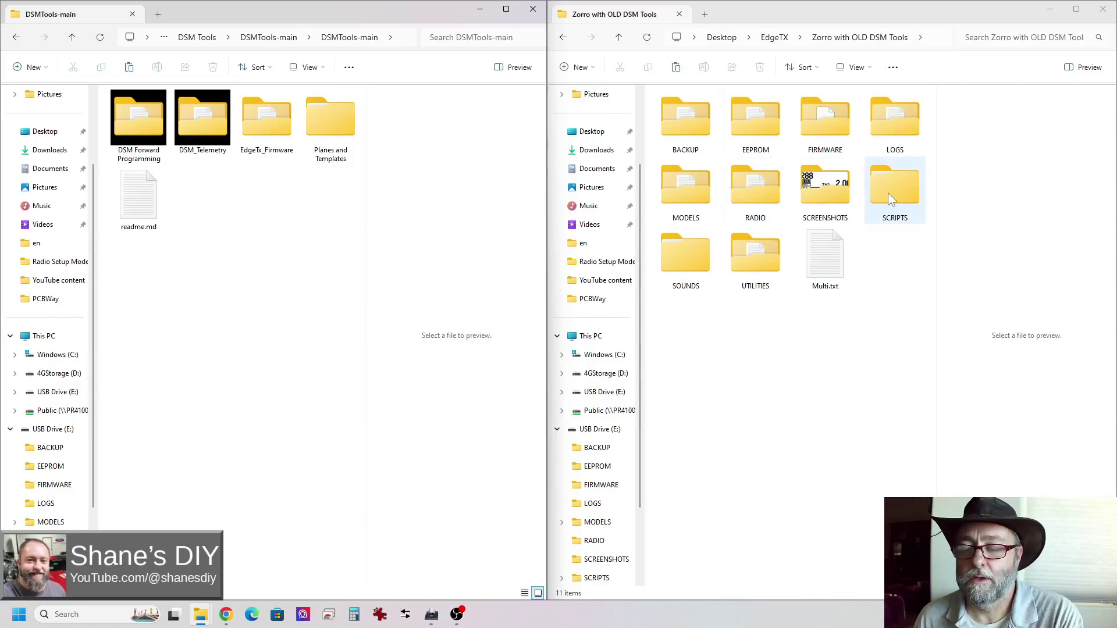
# - Check the saved model text files in MODELS/DSMDATA of Zorro with OLD DSM Tools, and return to its root folder
pyautogui.doubleClick(696, 191)
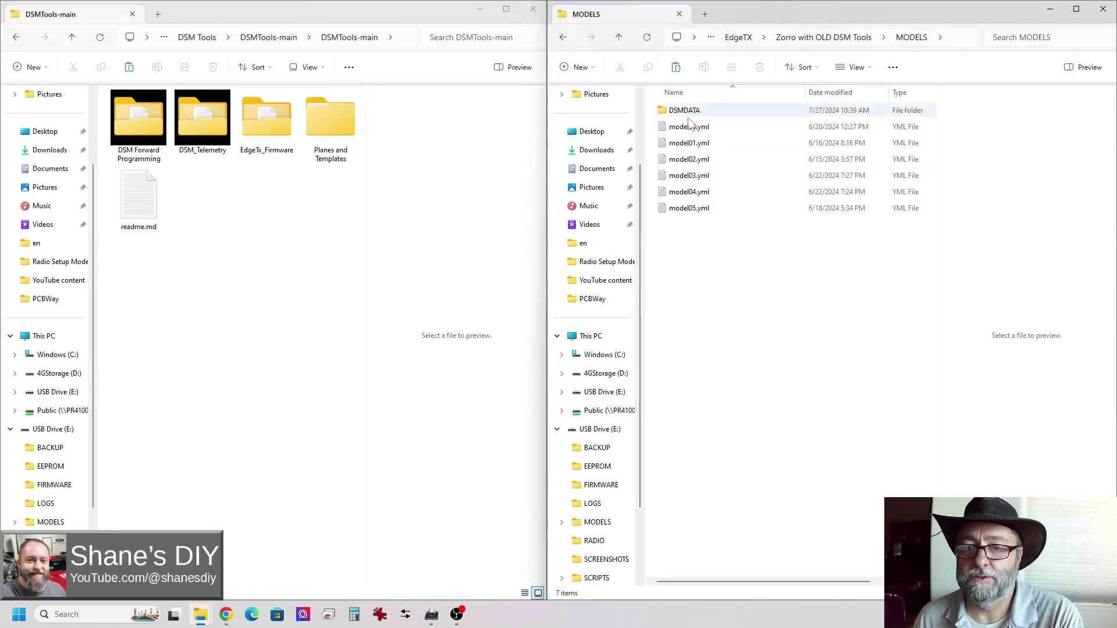
pyautogui.doubleClick(689, 112)
pyautogui.click(692, 110)
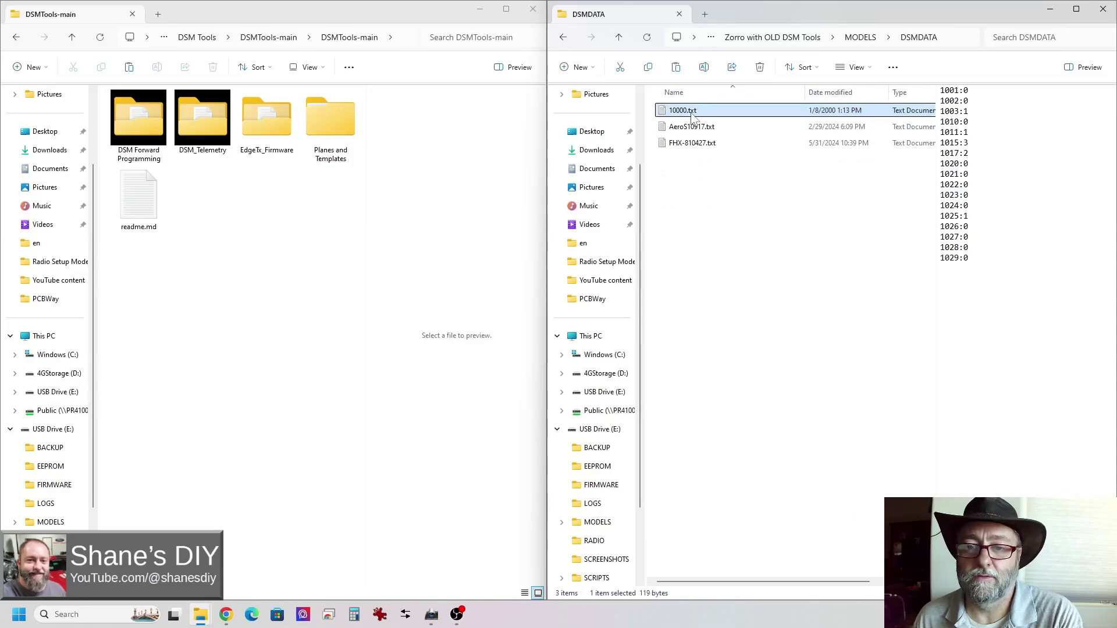
pyautogui.keyDown('shift'); pyautogui.click(692, 143); pyautogui.keyUp('shift')
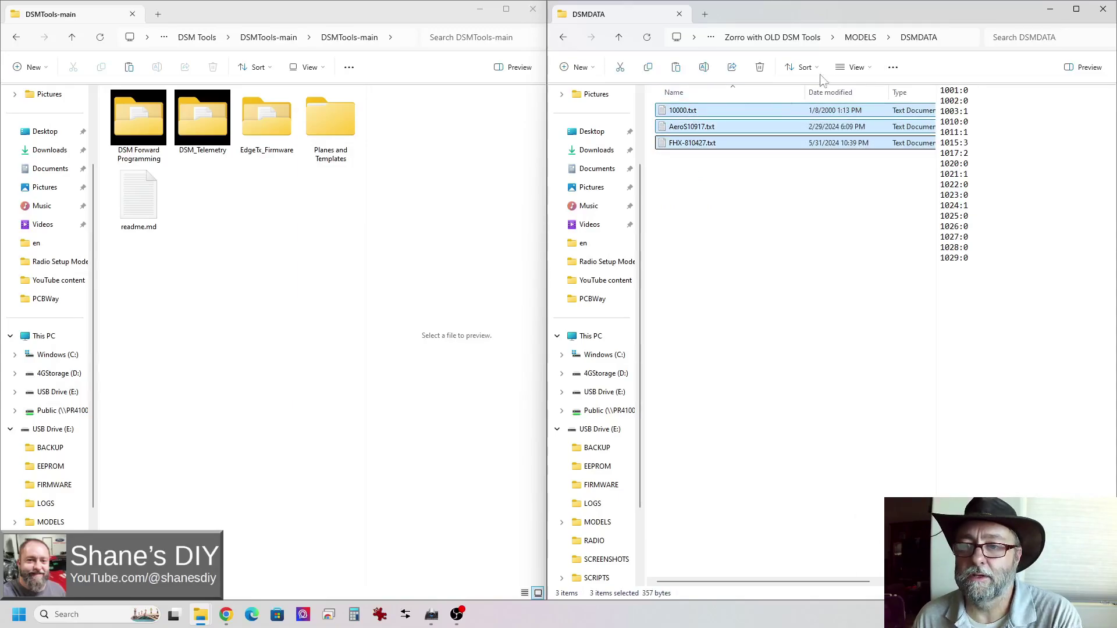
pyautogui.click(864, 38)
pyautogui.click(833, 38)
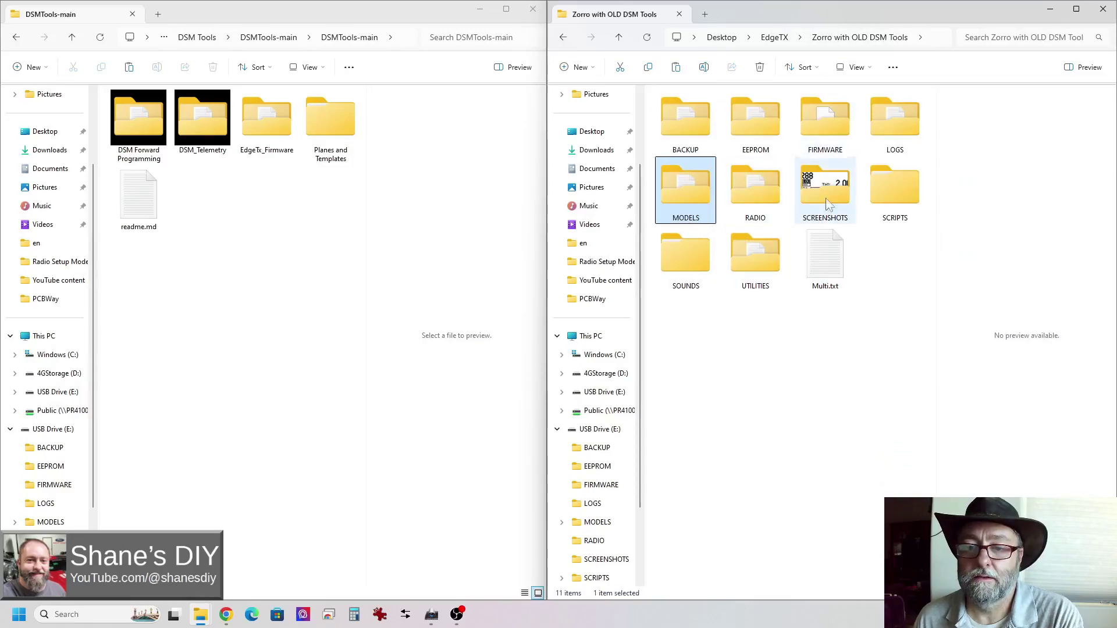
# - Open SD_FP_58_MIN_Jul24a under DSM Forward Programming/Black_White_128x64 and check its MODELS folder
pyautogui.doubleClick(143, 130)
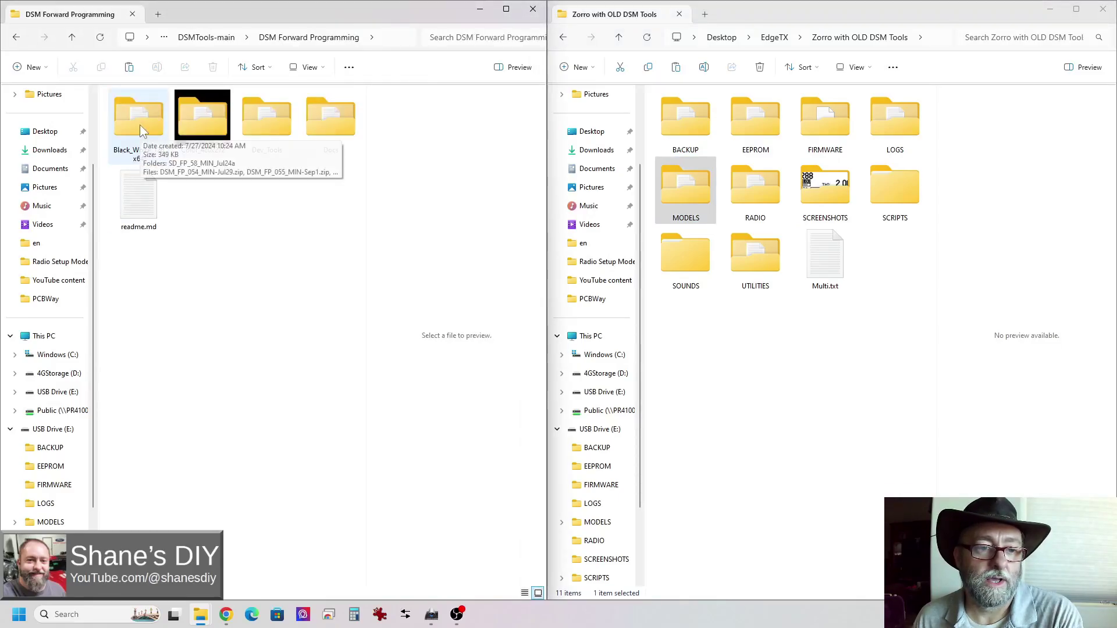
pyautogui.doubleClick(129, 153)
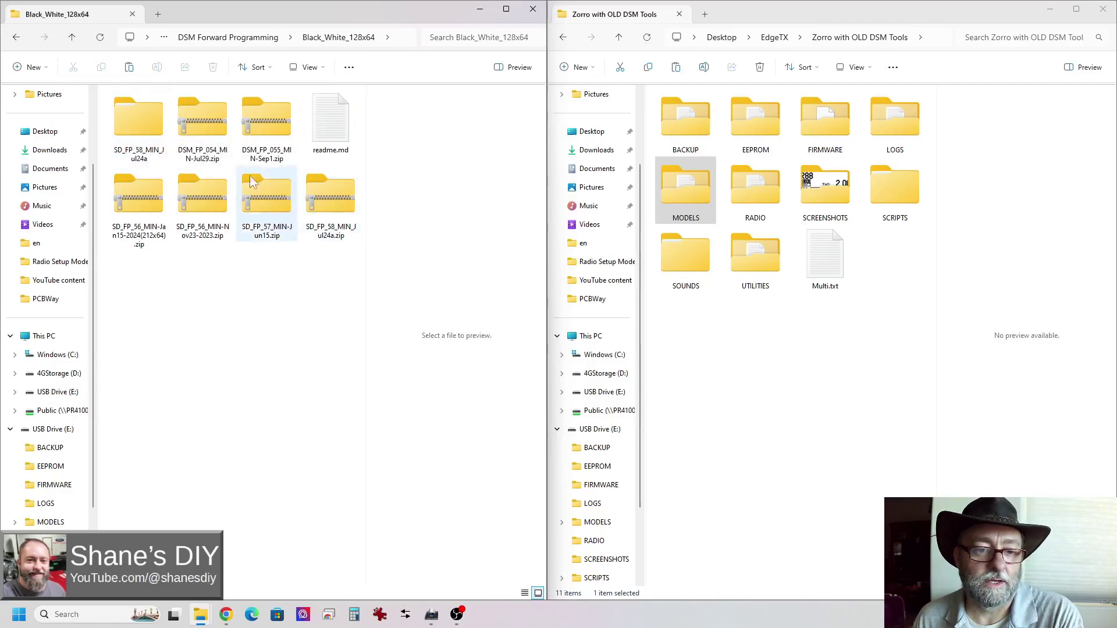
pyautogui.doubleClick(133, 127)
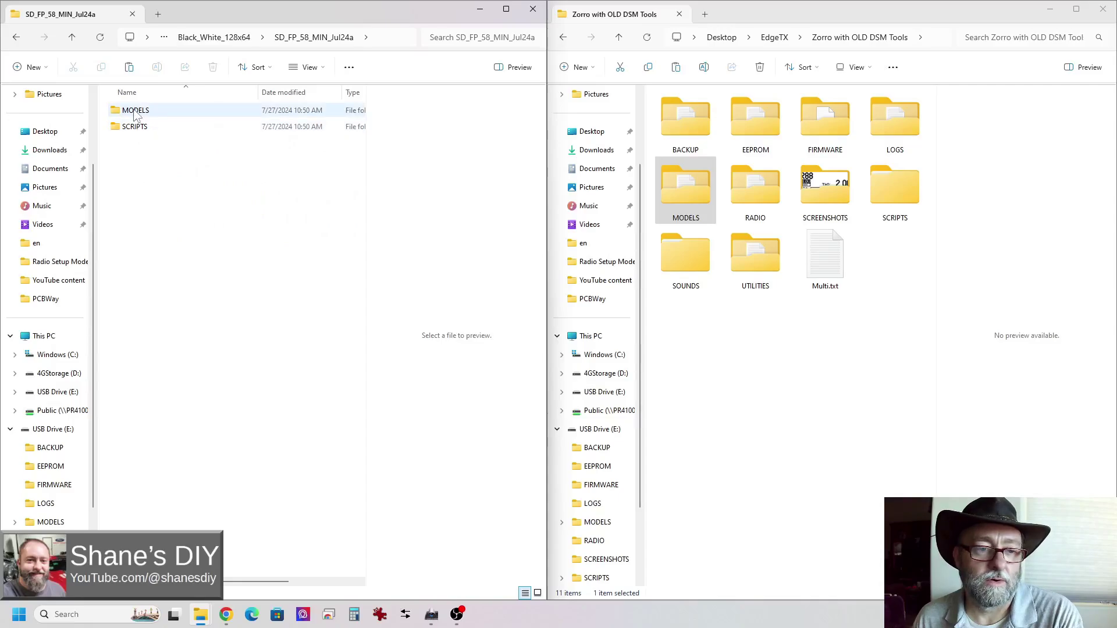
pyautogui.doubleClick(135, 112)
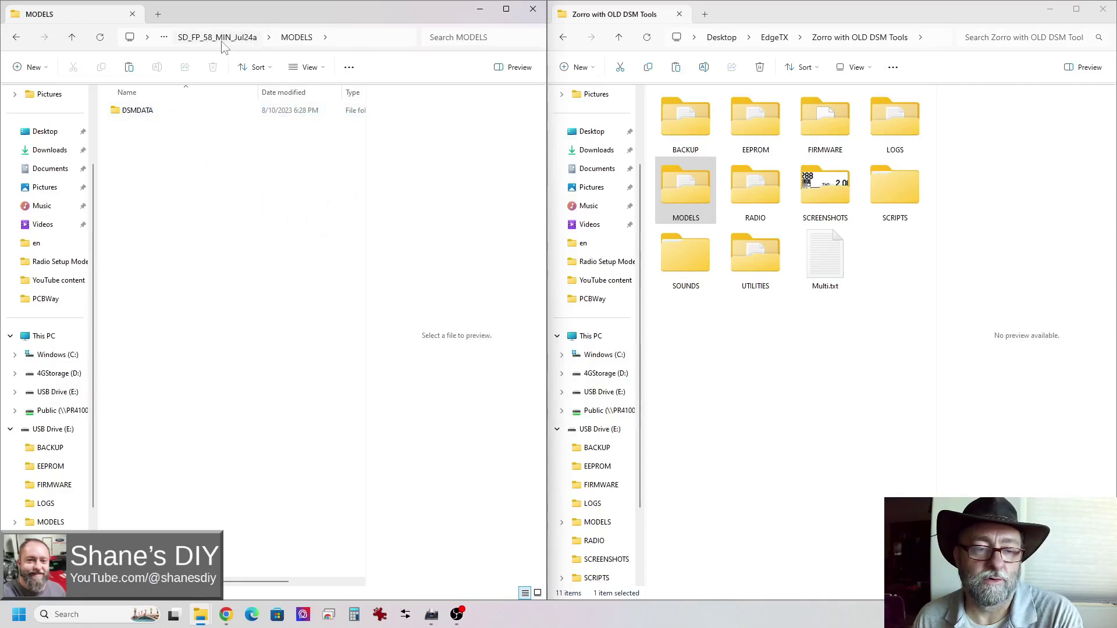
pyautogui.click(222, 40)
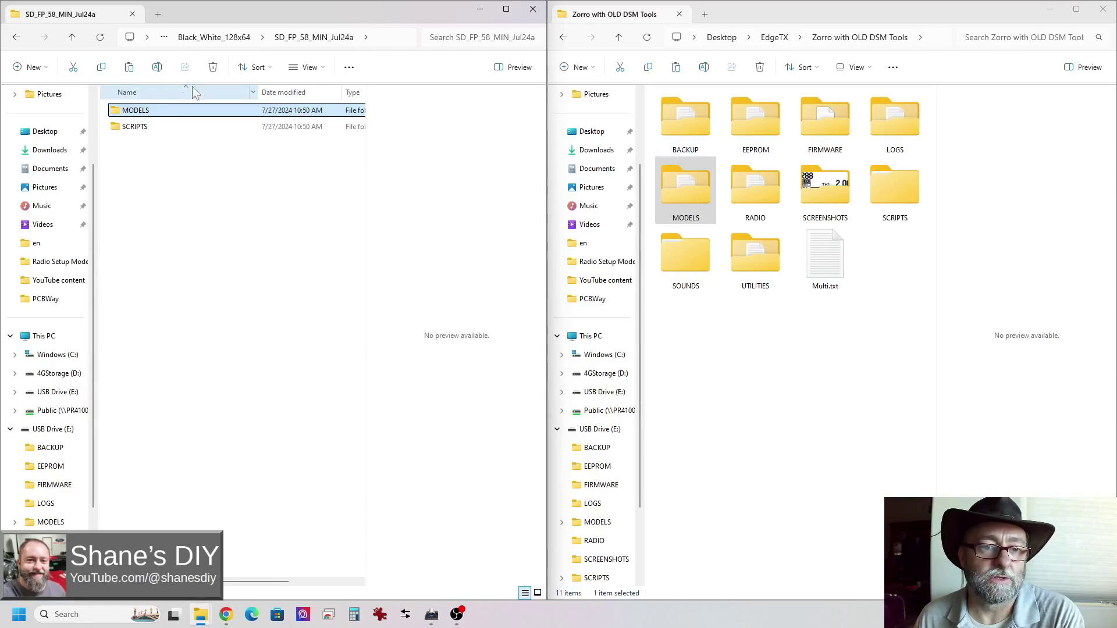
# - Select DSMLIB, DSM FwdPrg_58_MIN.lua and DSM FwdPrg_58_STUP.lua in the SCRIPTS/TOOLS folder of SD_FP_58_MIN_Jul24a
pyautogui.doubleClick(139, 133)
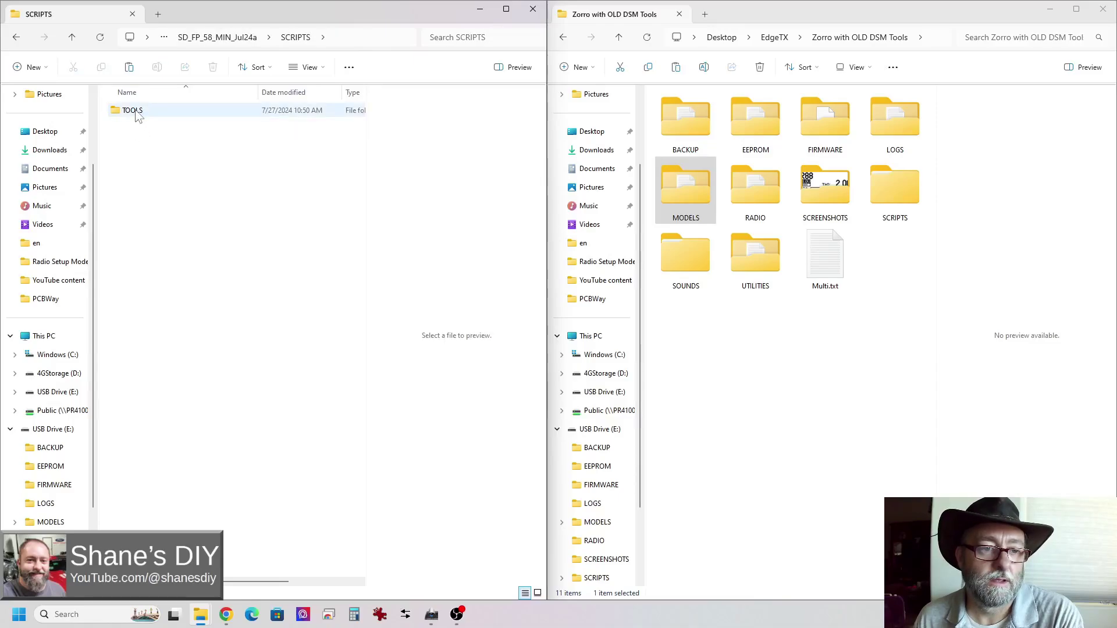
pyautogui.doubleClick(137, 113)
pyautogui.click(136, 115)
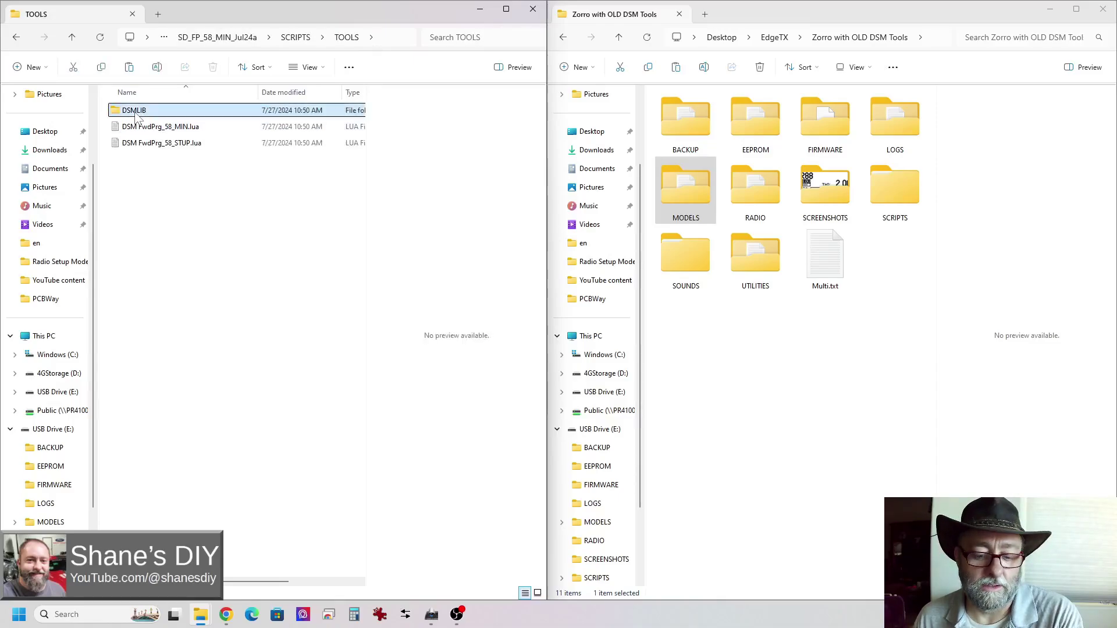
pyautogui.keyDown('shift'); pyautogui.click(150, 142); pyautogui.keyUp('shift')
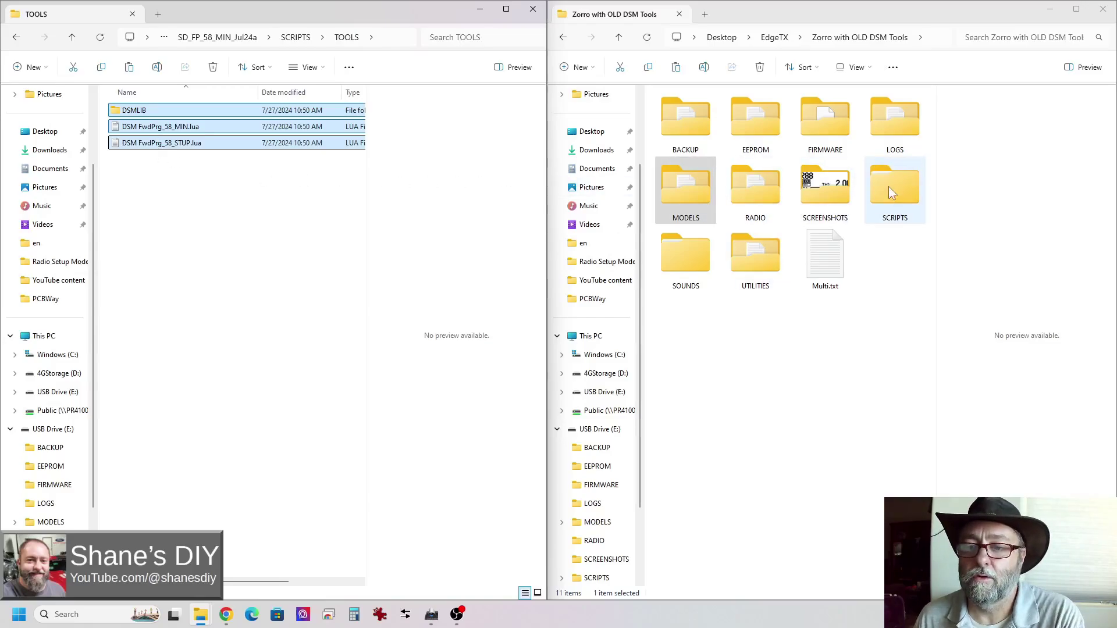
# - Open the SCRIPTS/TOOLS folder of Zorro with OLD DSM Tools
pyautogui.click(893, 265)
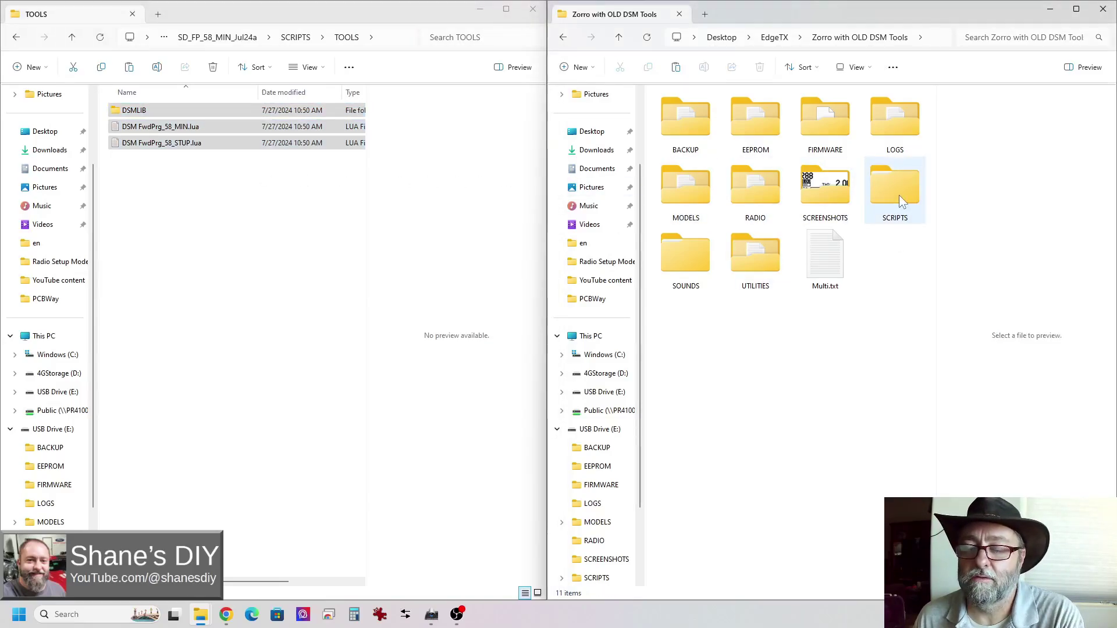
pyautogui.doubleClick(898, 195)
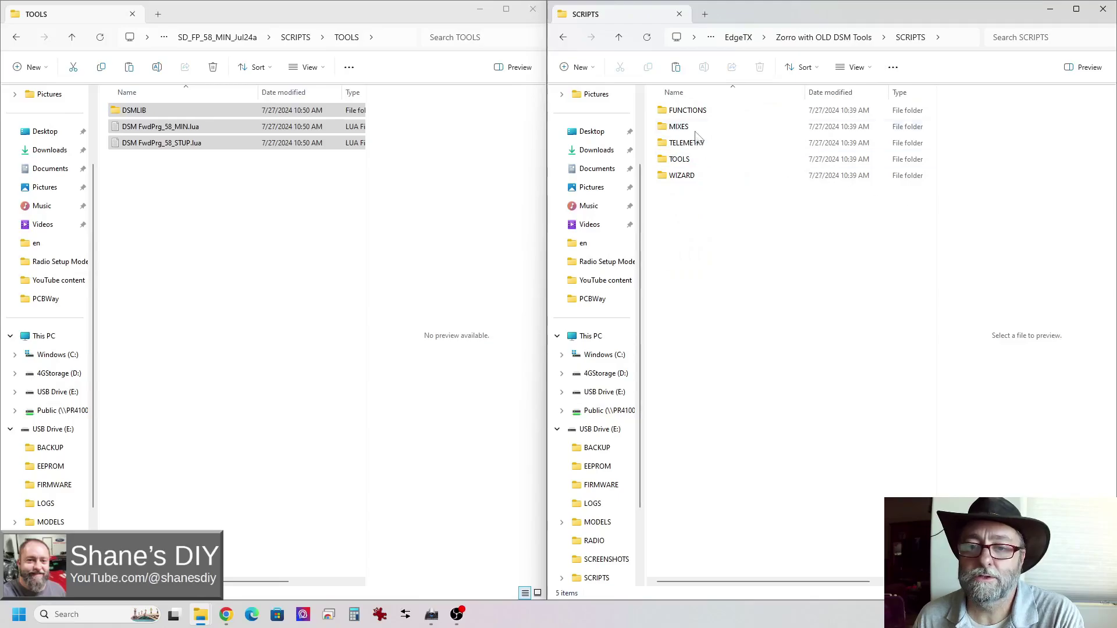
pyautogui.doubleClick(684, 160)
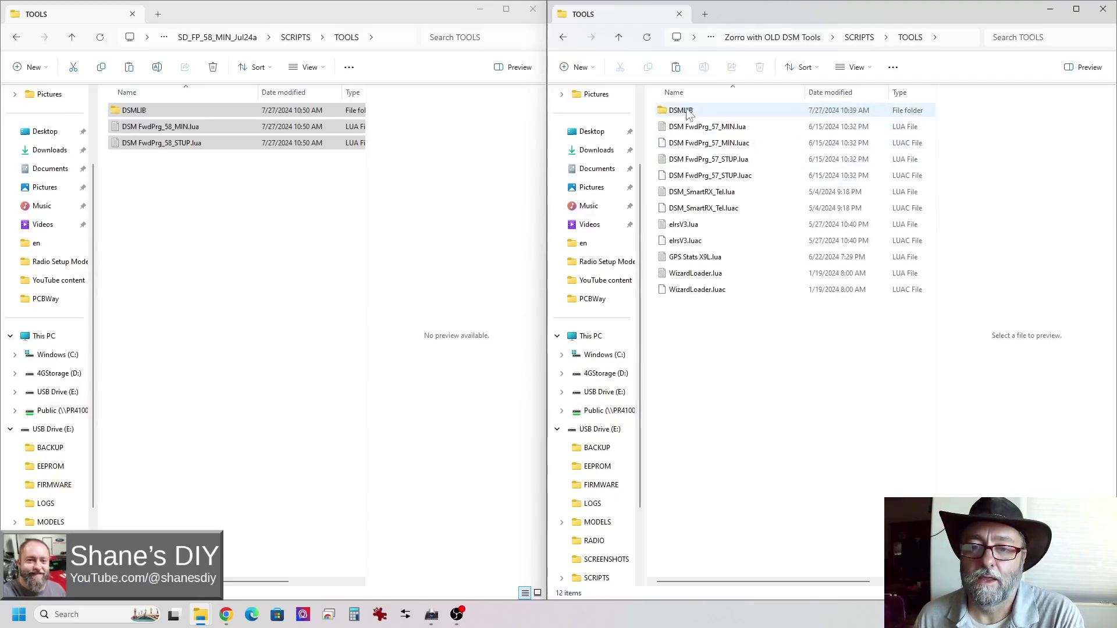
# - Delete DSMLIB, the DSM FwdPrg_57 MIN and STUP files, and the DSM_SmartRX_Tel .lua and .luac files from the old Zorro TOOLS folder
pyautogui.click(687, 115)
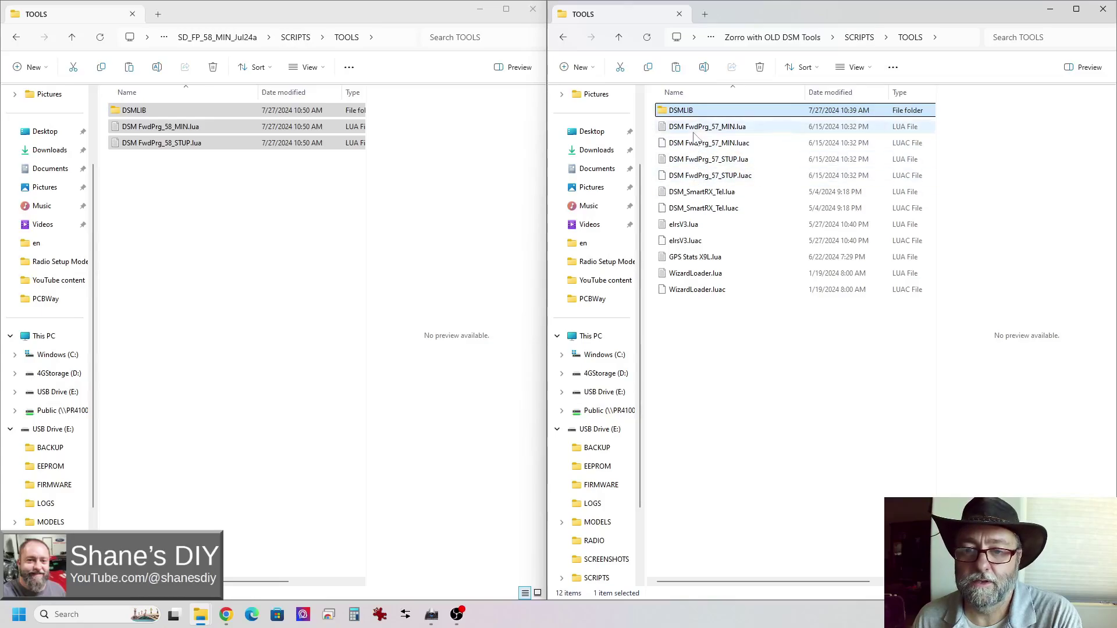
pyautogui.keyDown('shift'); pyautogui.click(735, 178); pyautogui.keyUp('shift')
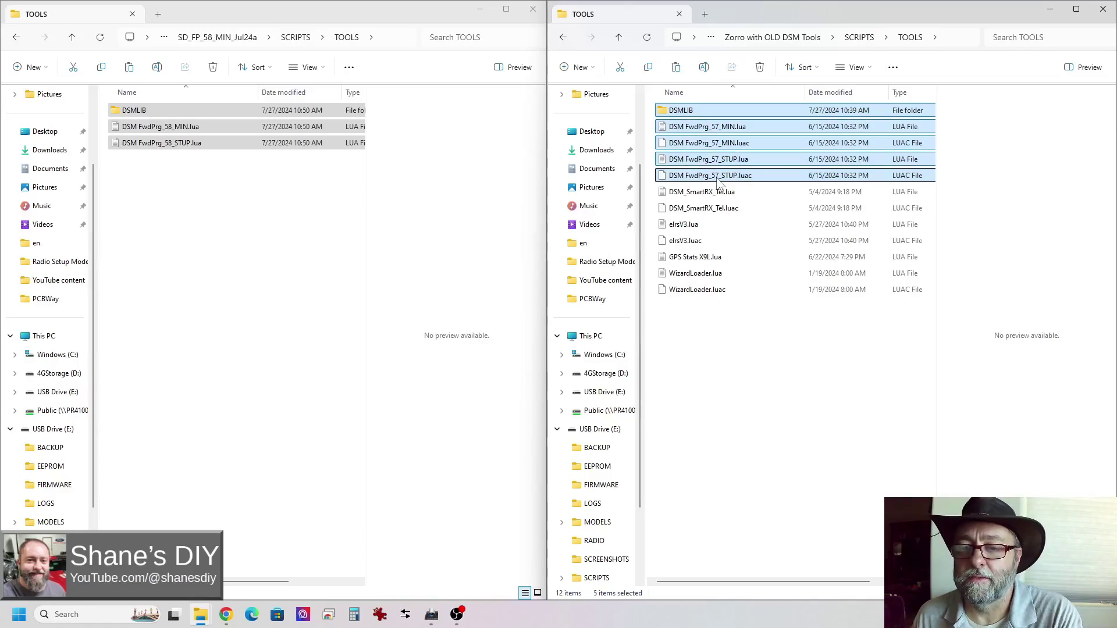
pyautogui.click(690, 114)
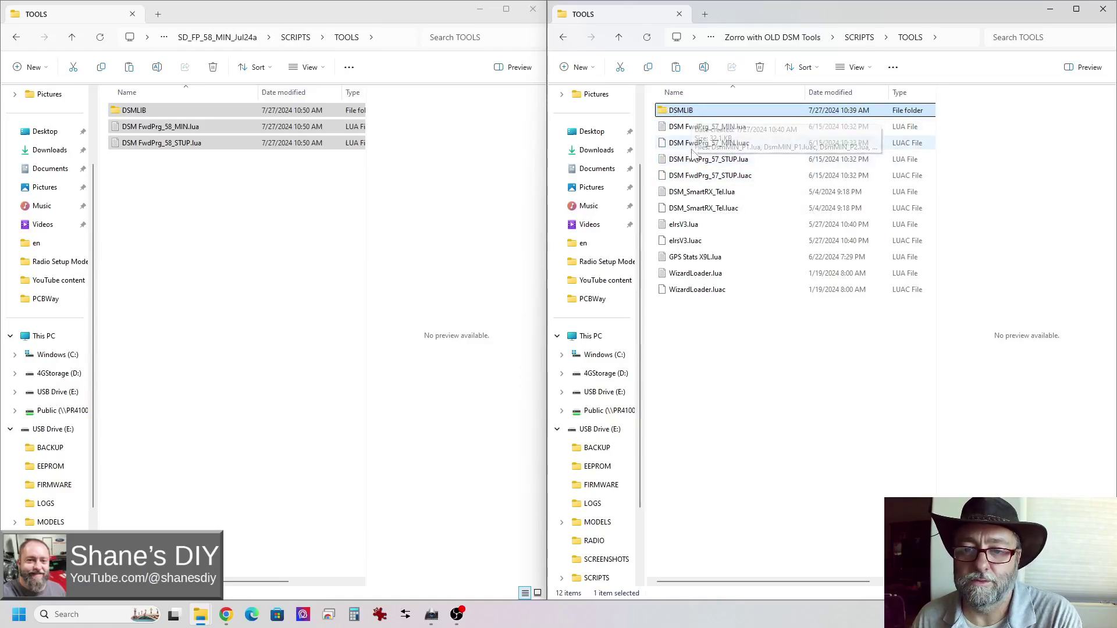
pyautogui.keyDown('shift'); pyautogui.click(701, 178); pyautogui.keyUp('shift')
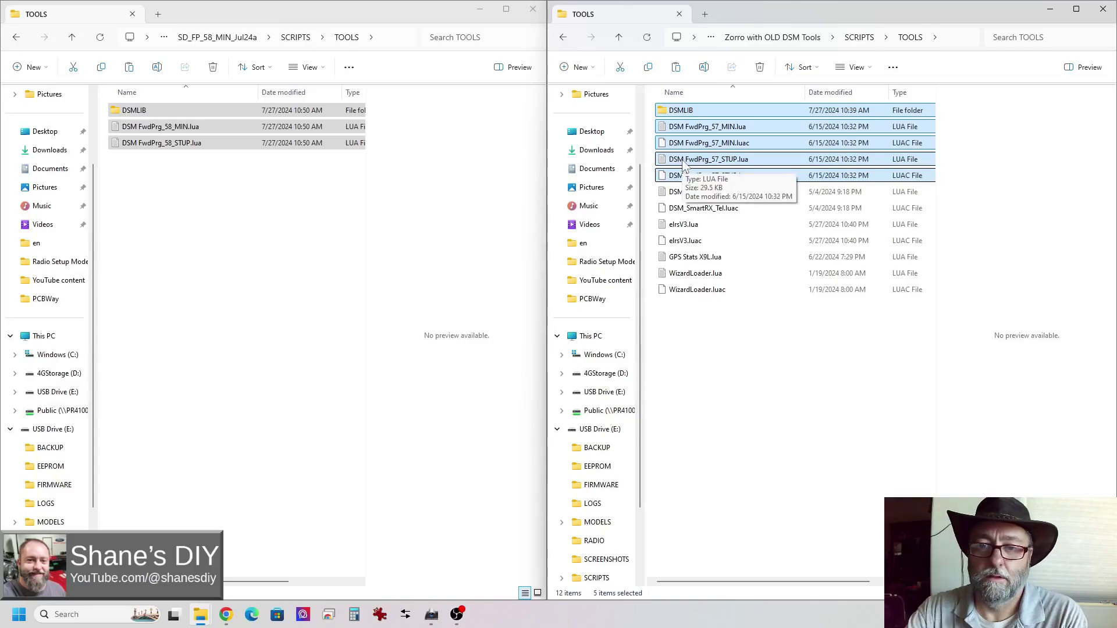
pyautogui.press('Delete')
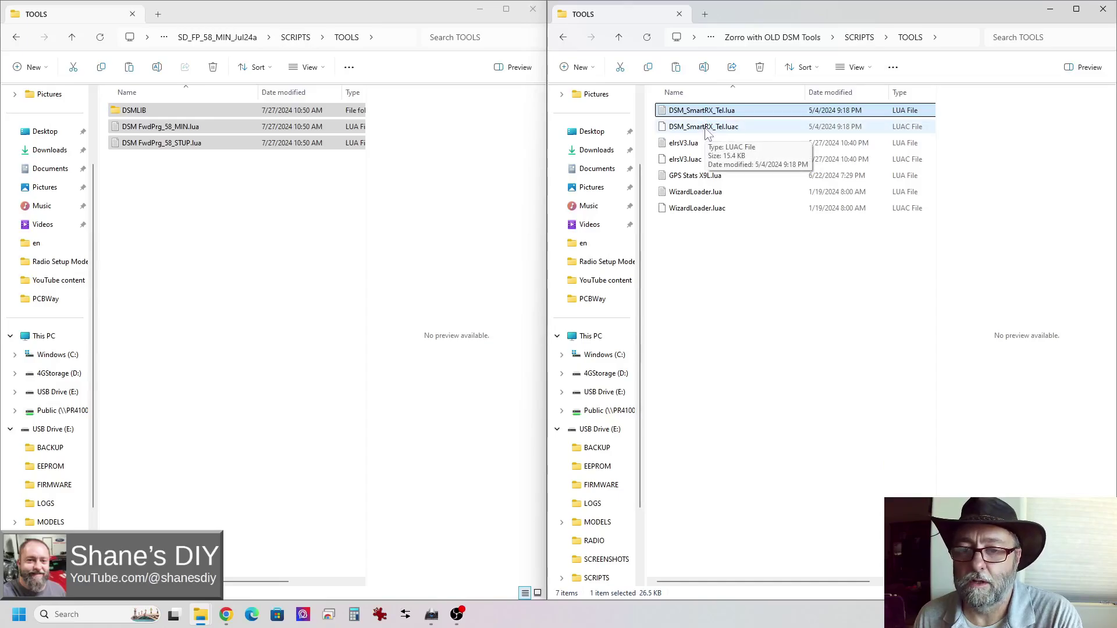
pyautogui.keyDown('ctrl'); pyautogui.click(705, 129); pyautogui.keyUp('ctrl')
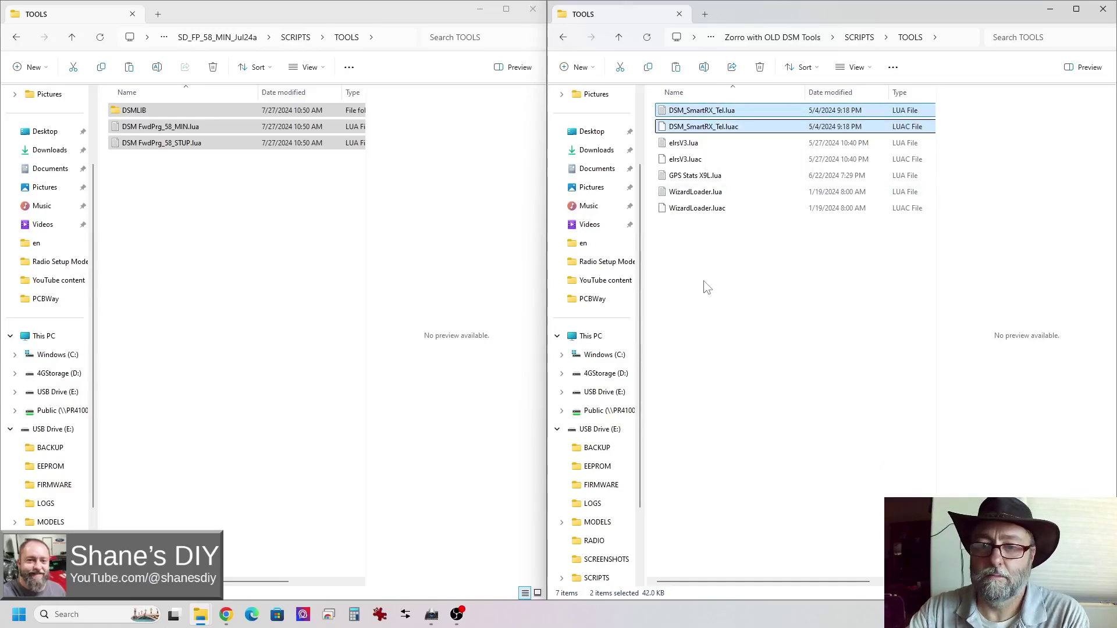
pyautogui.press('Delete')
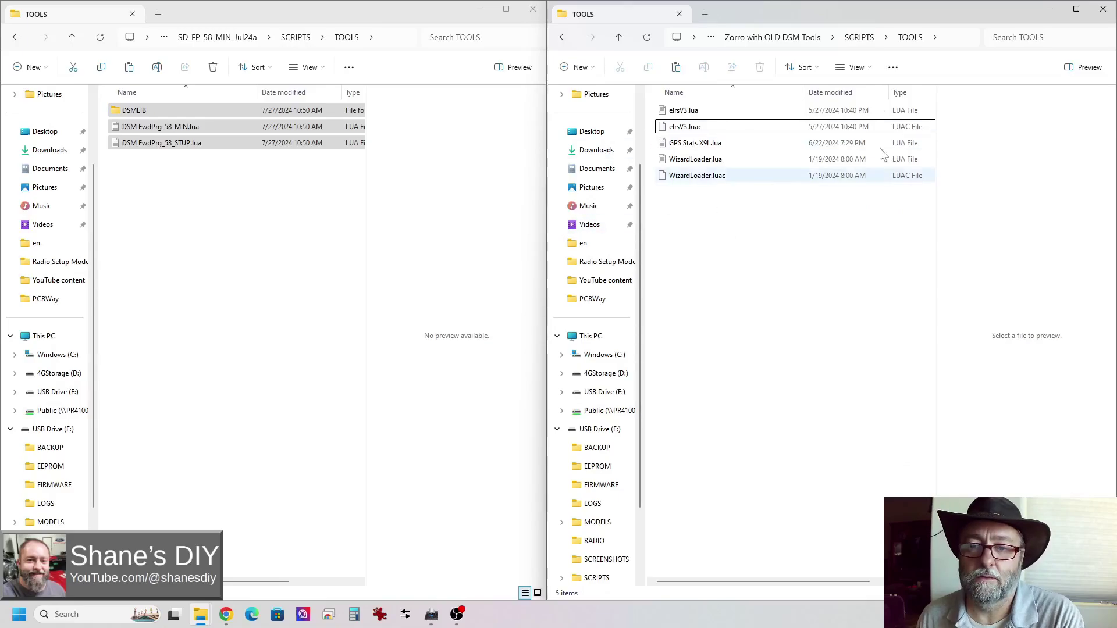
# - Copy DSMLIB, DSM FwdPrg_58_MIN.lua and DSM FwdPrg_58_STUP.lua from SD_FP_58_MIN_Jul24a into the TOOLS folder of Zorro with OLD DSM Tools
pyautogui.click(131, 126)
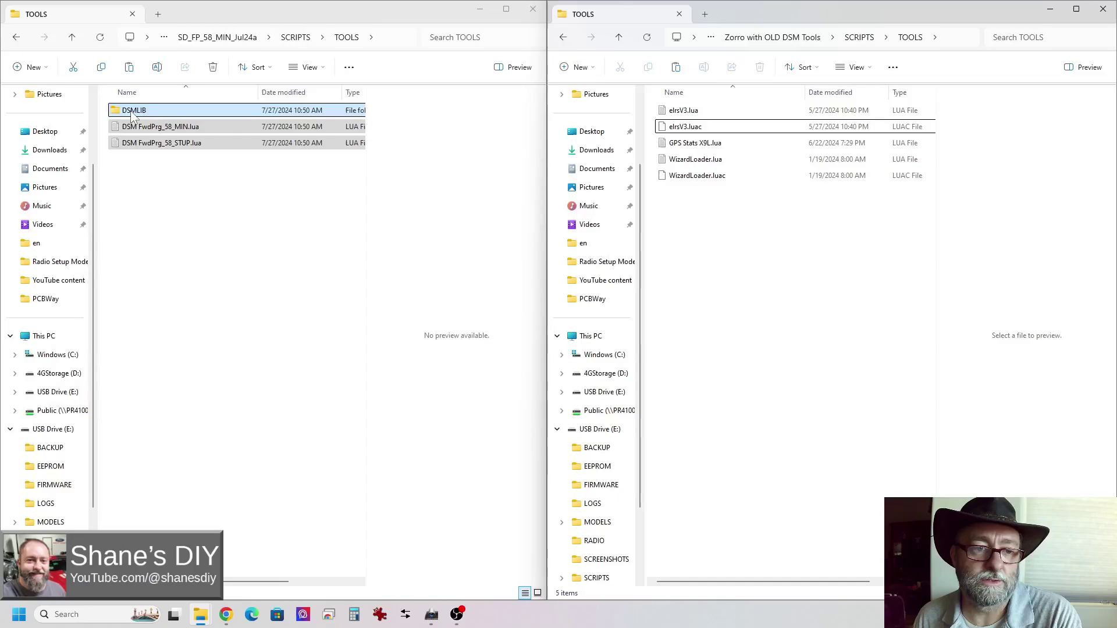
pyautogui.rightClick(130, 114)
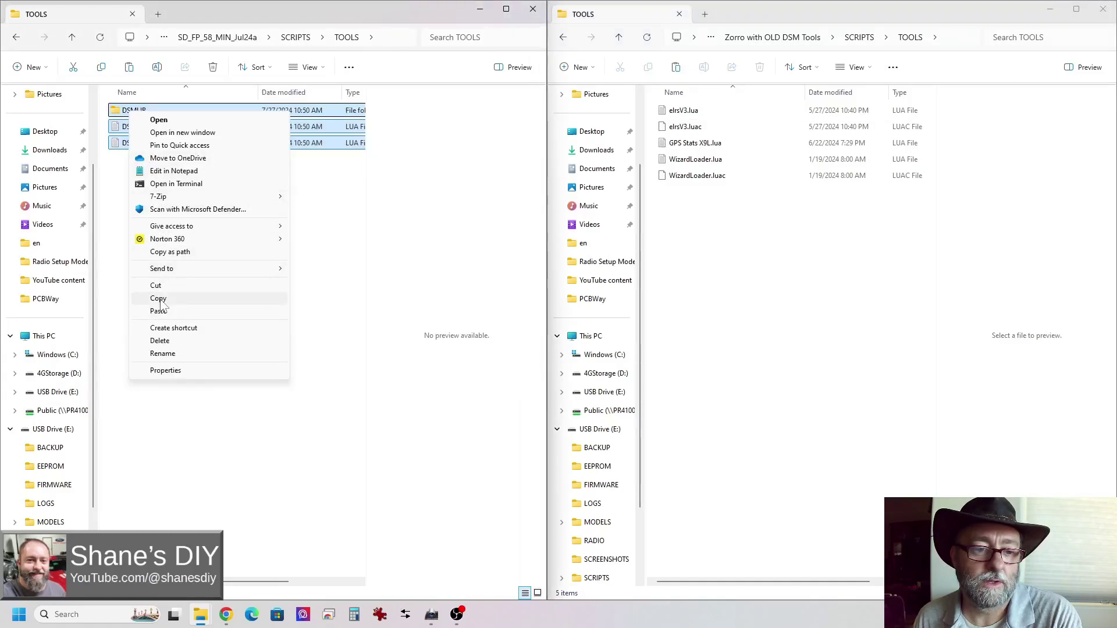
pyautogui.click(159, 297)
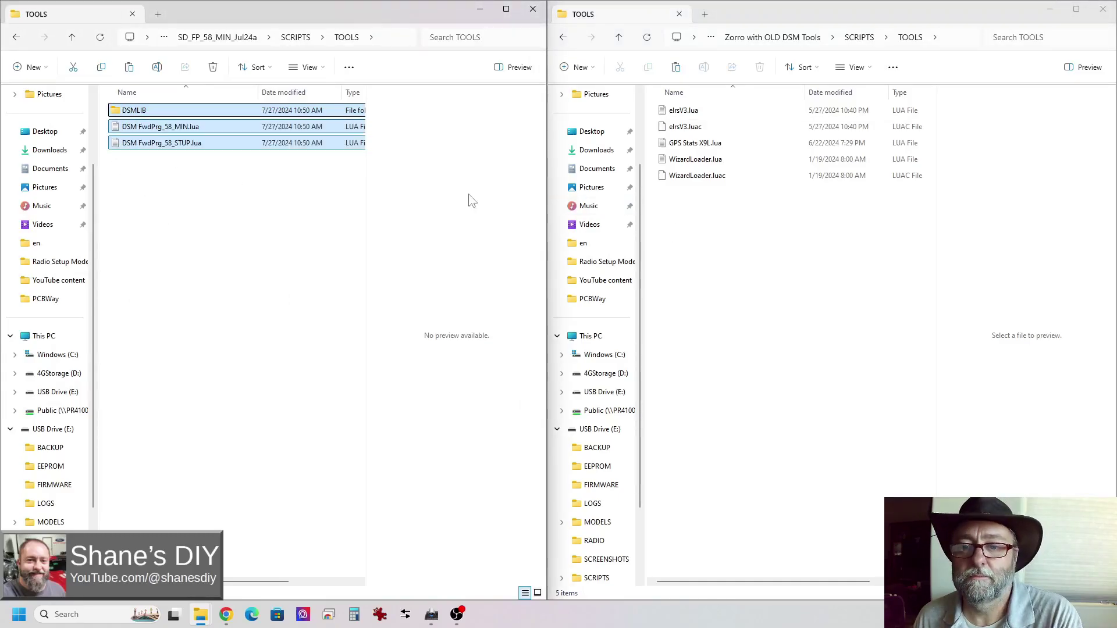
pyautogui.moveTo(134, 114)
pyautogui.mouseDown()
pyautogui.moveTo(621, 253)
pyautogui.moveTo(703, 232)
pyautogui.moveTo(689, 213)
pyautogui.moveTo(235, 197)
pyautogui.moveTo(135, 131)
pyautogui.moveTo(134, 117)
pyautogui.moveTo(252, 153)
pyautogui.moveTo(714, 213)
pyautogui.moveTo(187, 185)
pyautogui.moveTo(131, 109)
pyautogui.moveTo(140, 113)
pyautogui.mouseUp()
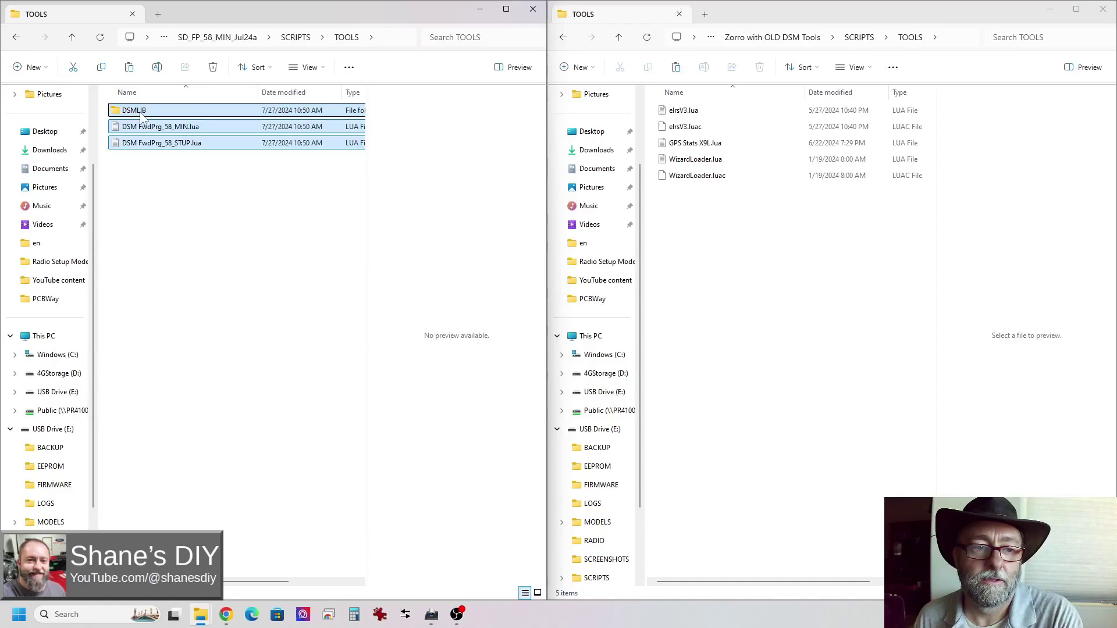
pyautogui.rightClick(142, 116)
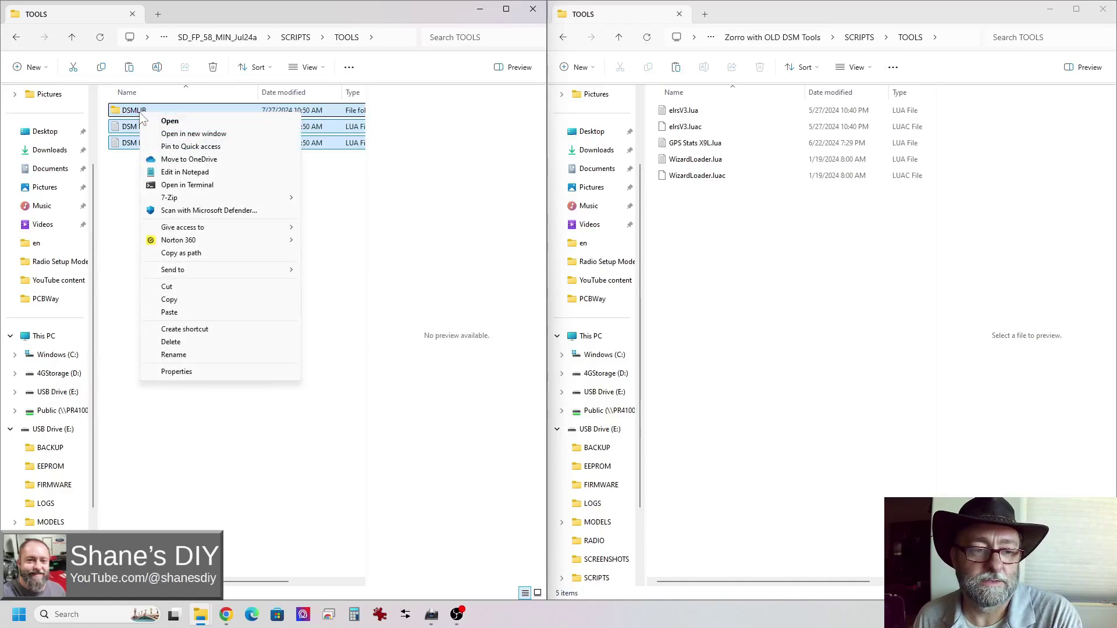
pyautogui.click(170, 299)
pyautogui.click(695, 189)
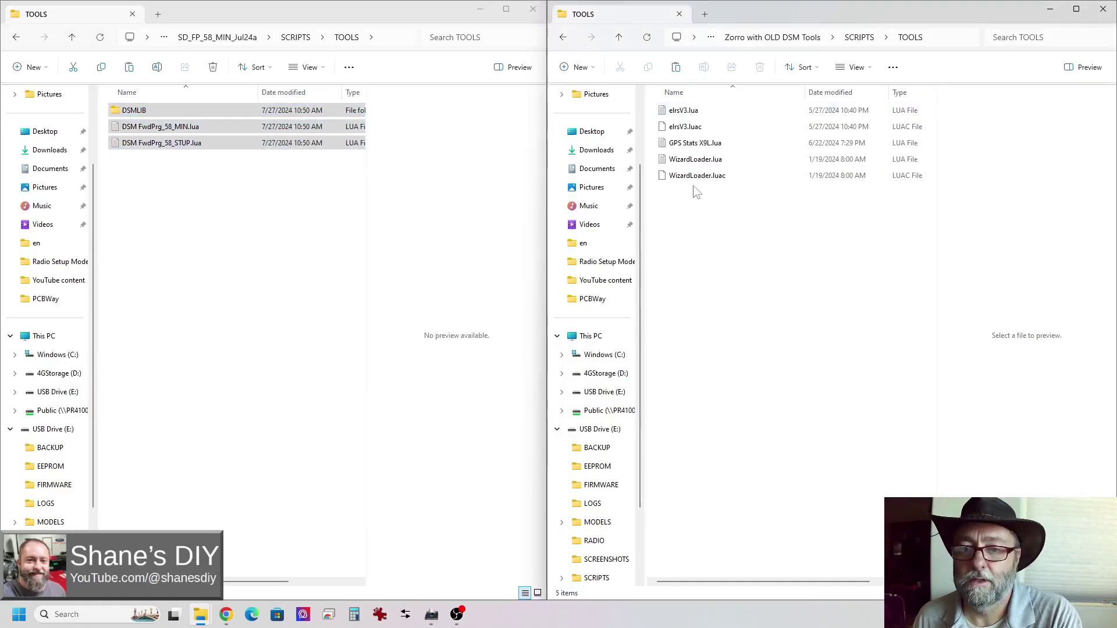
pyautogui.rightClick(706, 240)
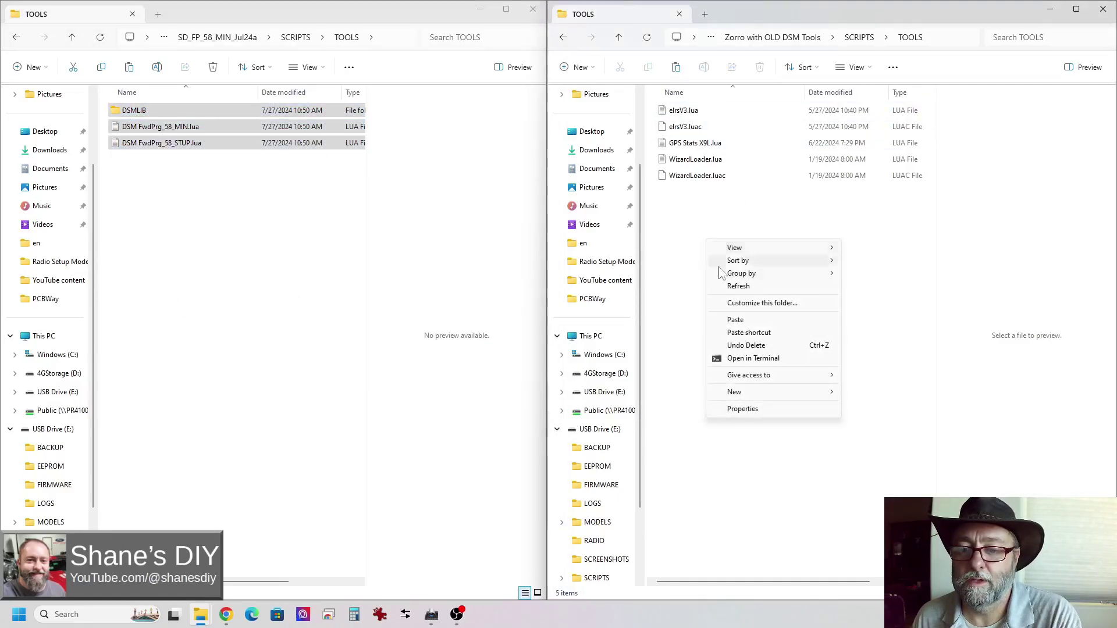
pyautogui.click(736, 320)
pyautogui.click(724, 293)
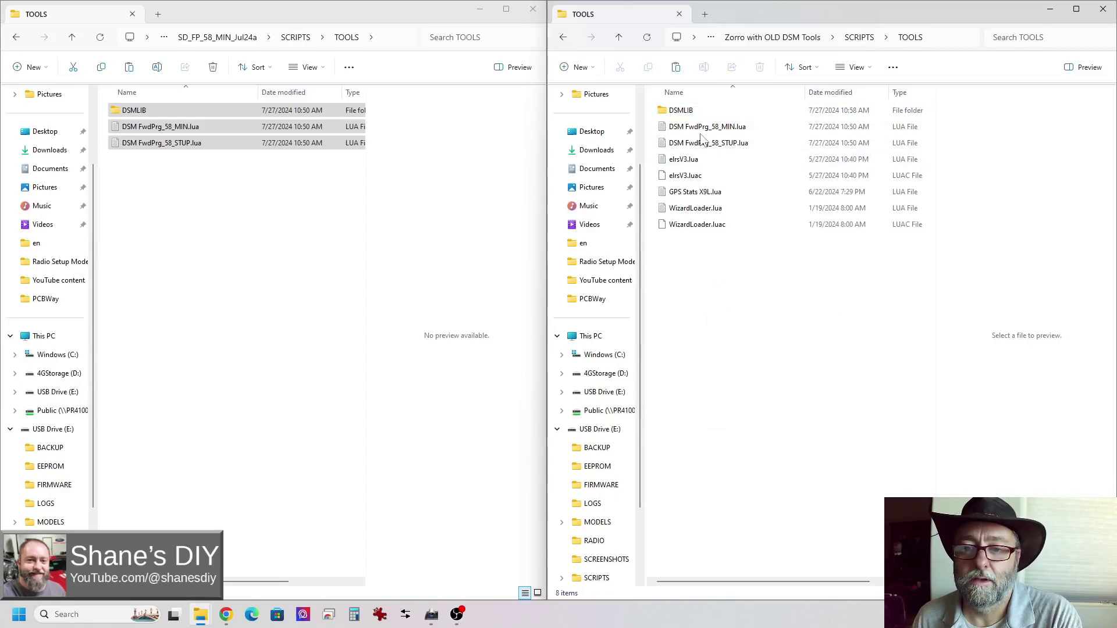
# - Check the contents of the copied DSMLIB folder and return to the Zorro TOOLS folder
pyautogui.click(724, 149)
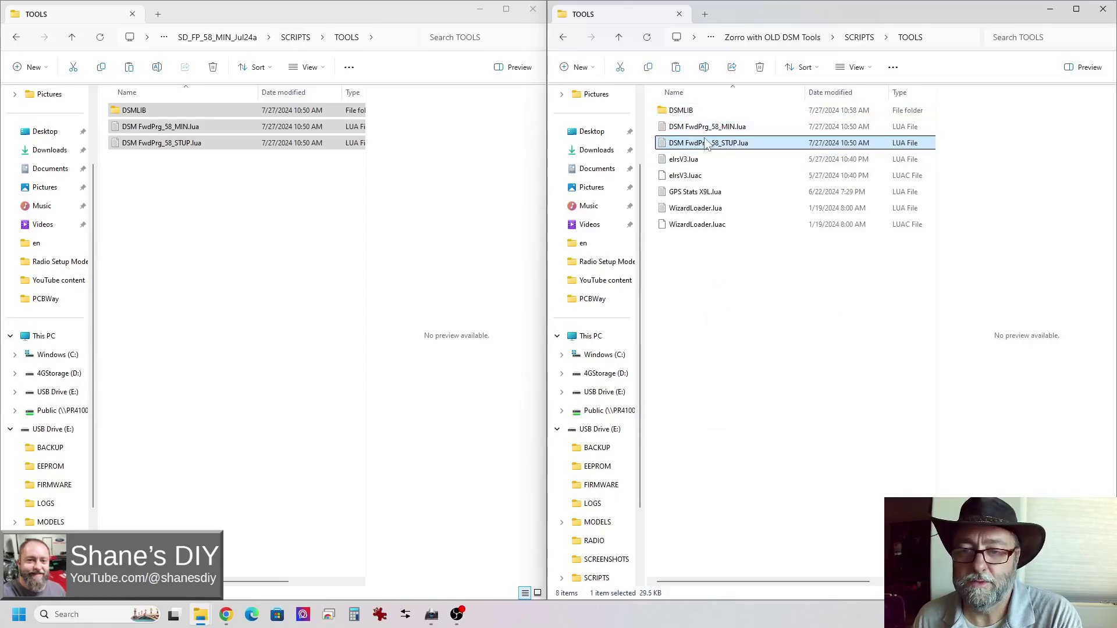
pyautogui.doubleClick(680, 111)
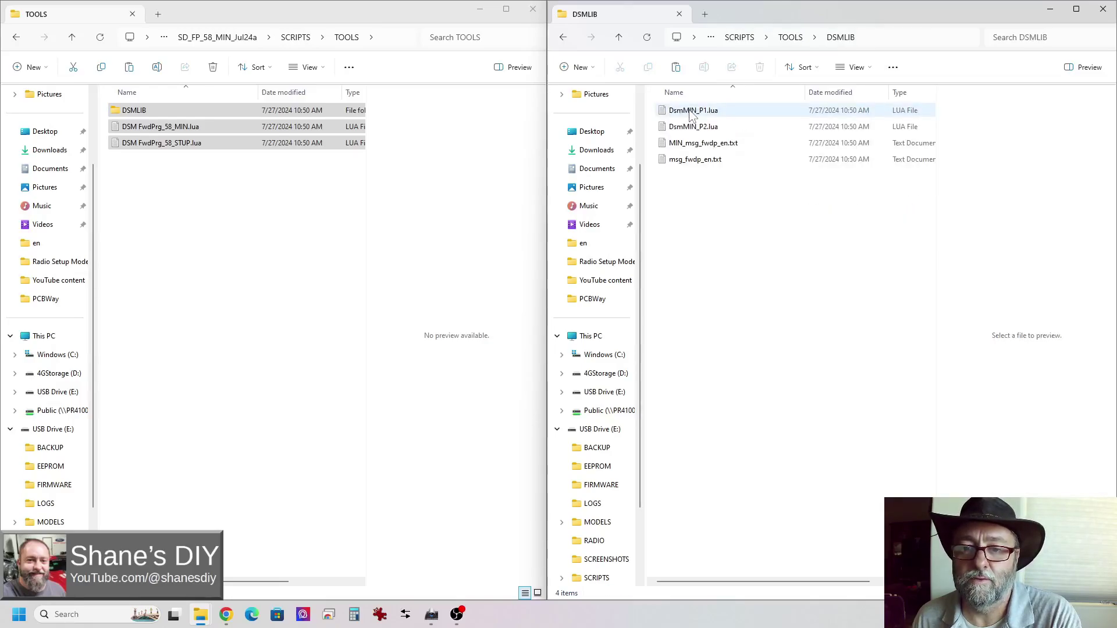
pyautogui.click(790, 38)
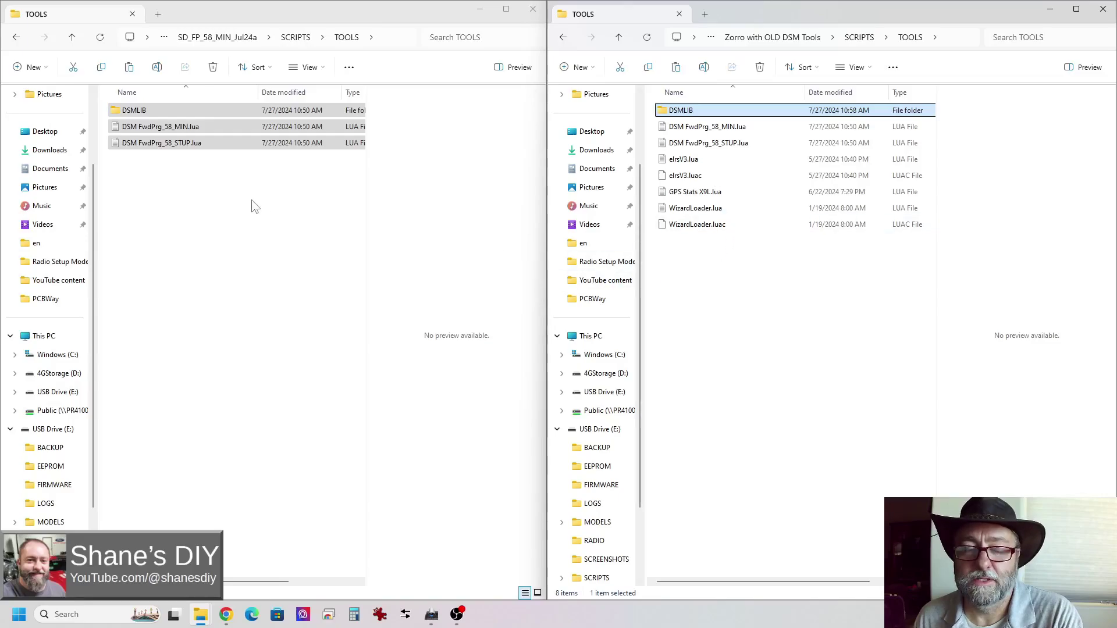
# - Open the SCRIPTS/TOOLS folder of DSM_Telemetry_v12_EdgeTX_May4 under DSMTools-main/DSM_Telemetry in the source window
pyautogui.click(205, 228)
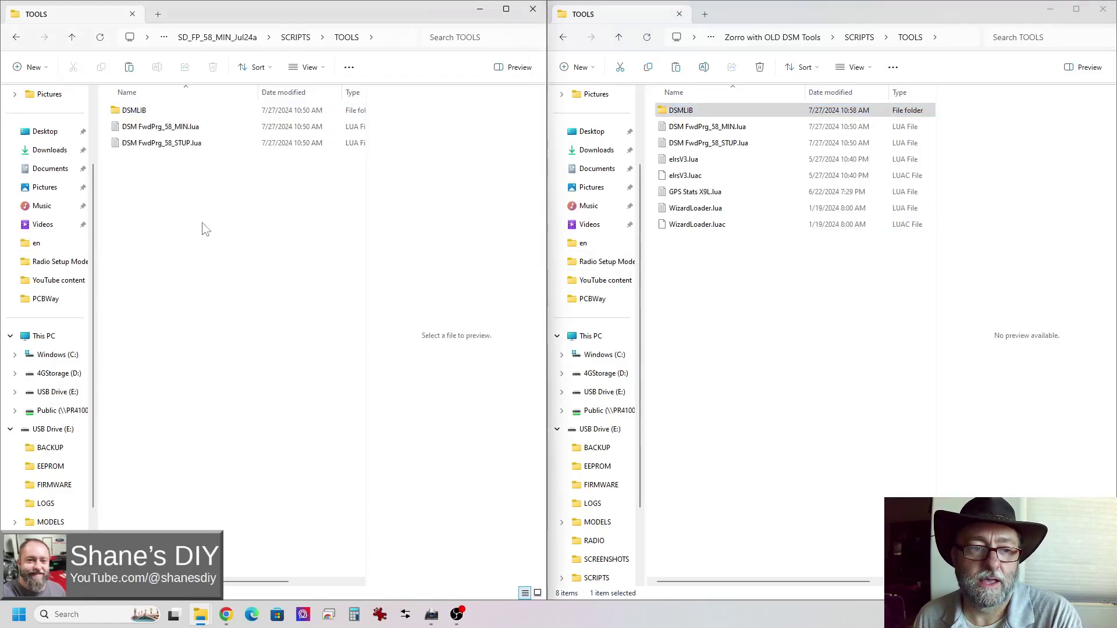
pyautogui.click(232, 39)
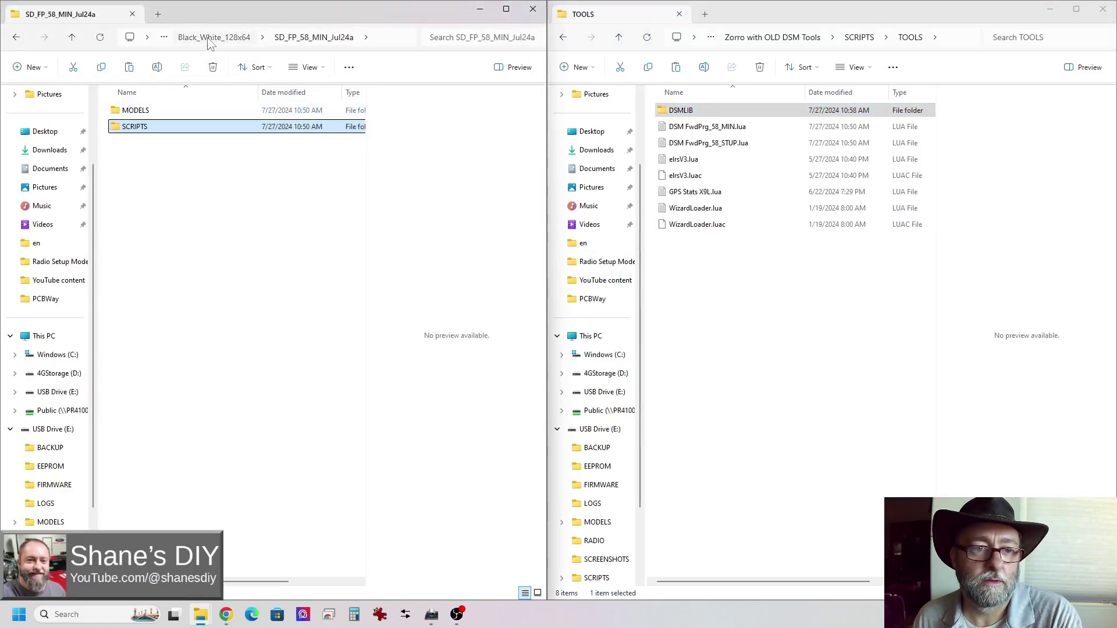
pyautogui.click(209, 39)
pyautogui.click(233, 39)
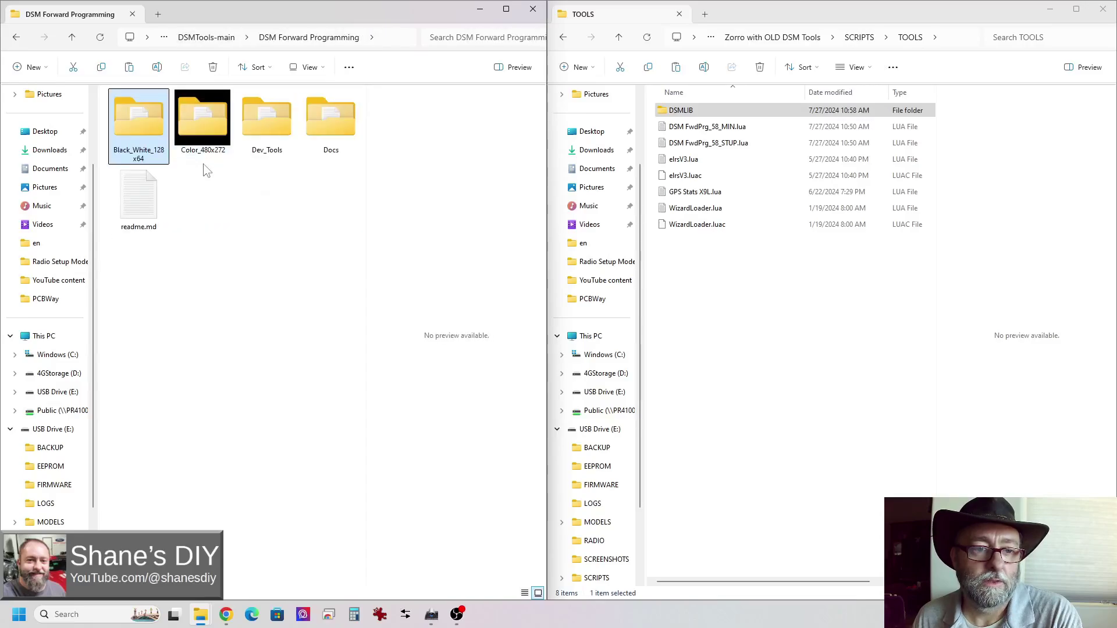
pyautogui.click(215, 38)
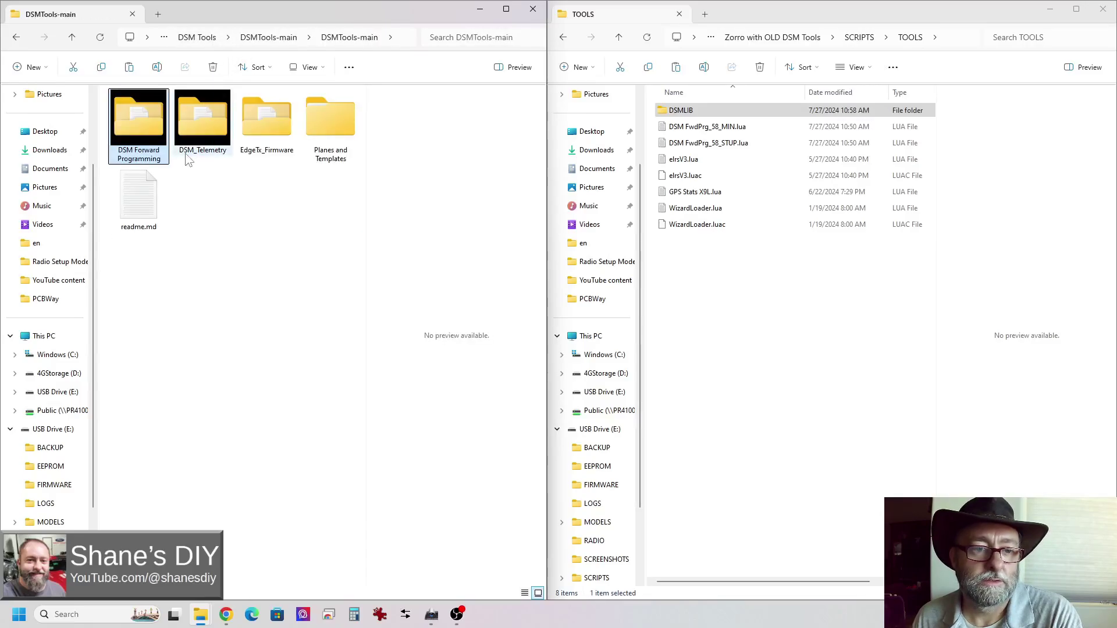
pyautogui.doubleClick(210, 139)
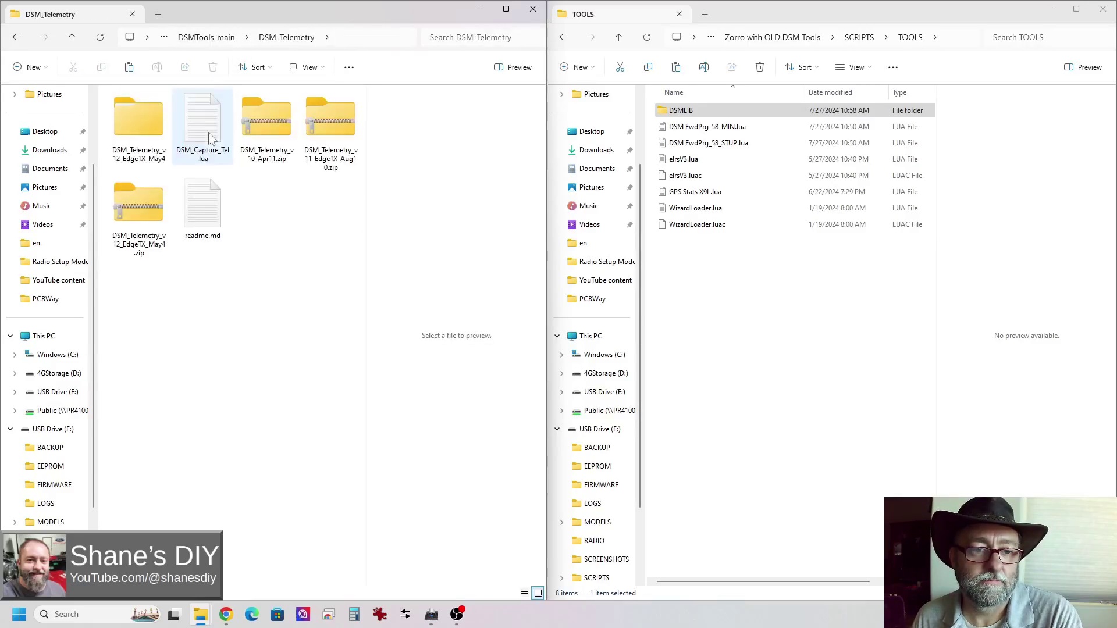
pyautogui.doubleClick(141, 127)
pyautogui.doubleClick(138, 111)
pyautogui.doubleClick(139, 112)
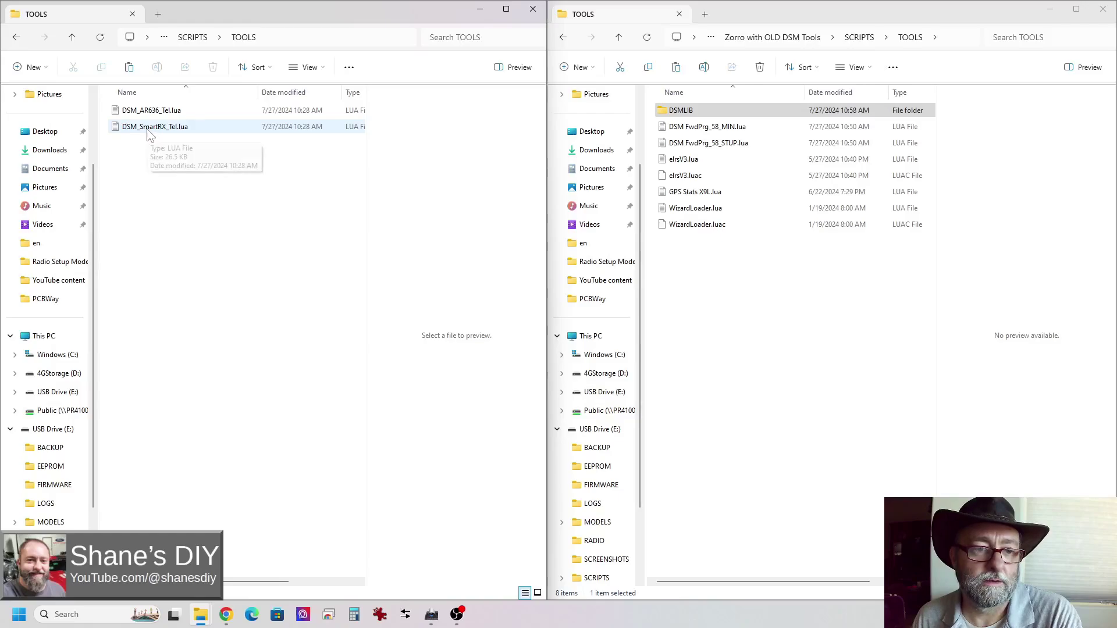
# - Copy DSM_SmartRX_Tel.lua into the SCRIPTS/TOOLS folder of Zorro with OLD DSM Tools
pyautogui.click(149, 131)
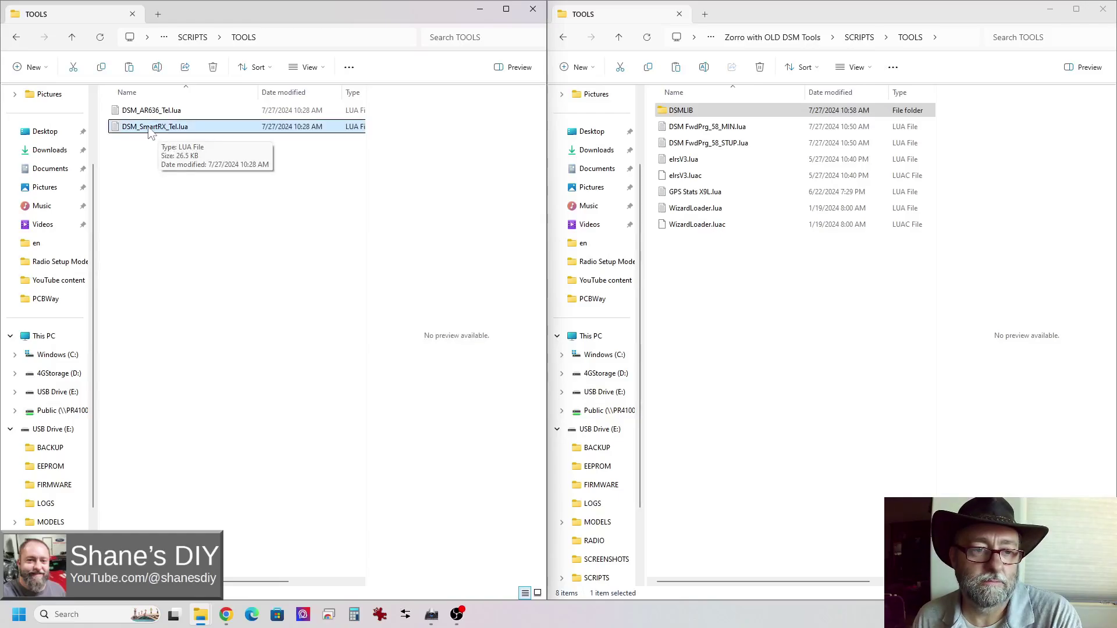
pyautogui.rightClick(150, 130)
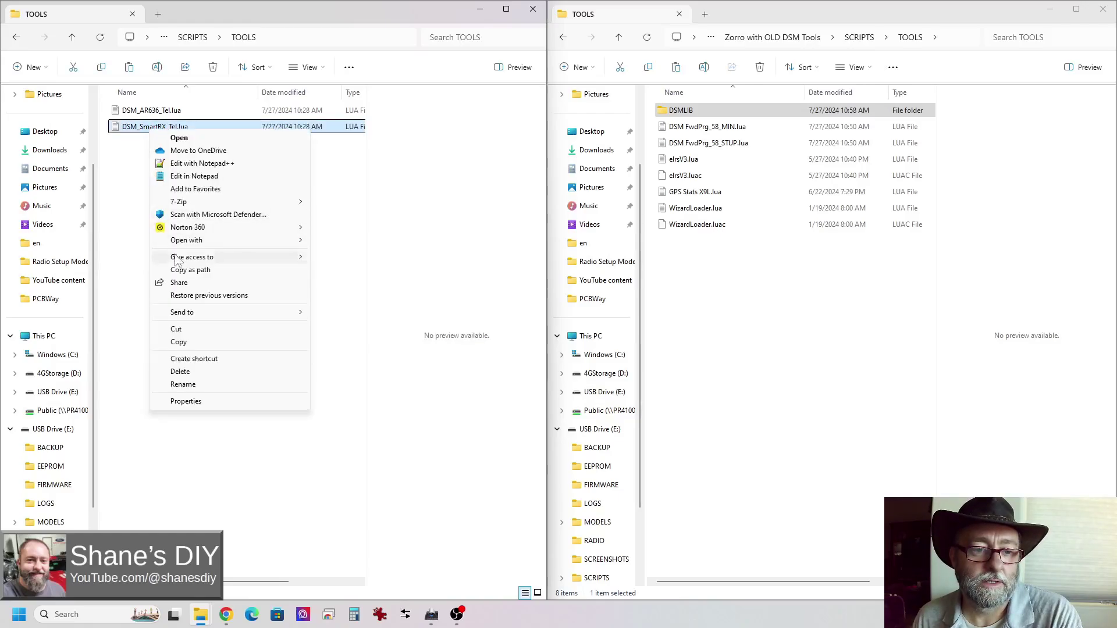
pyautogui.click(179, 344)
pyautogui.rightClick(706, 264)
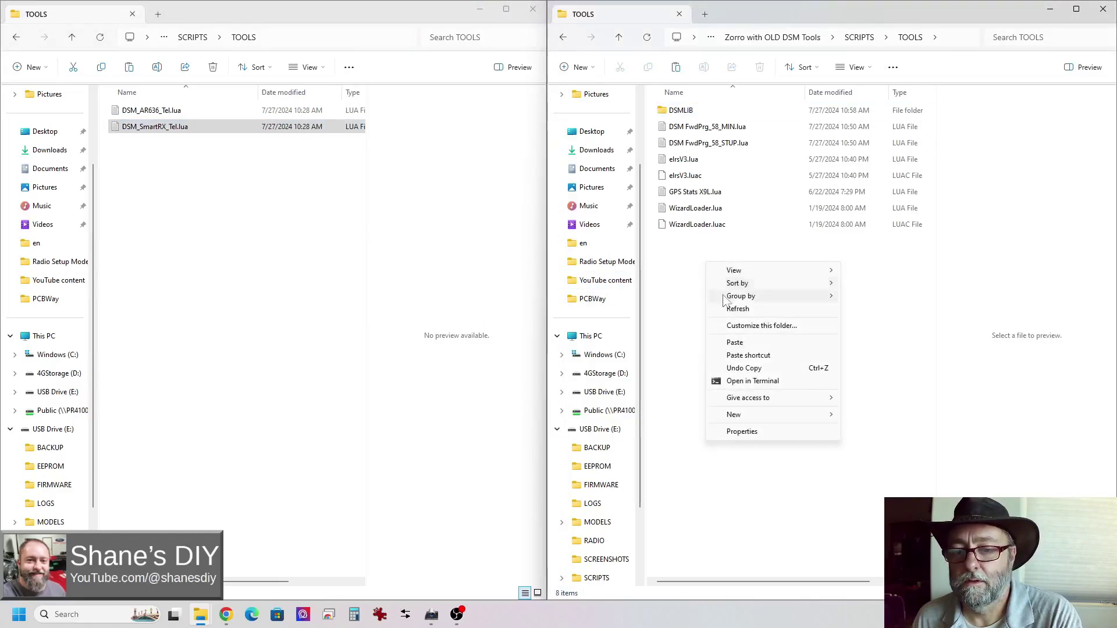
pyautogui.click(745, 343)
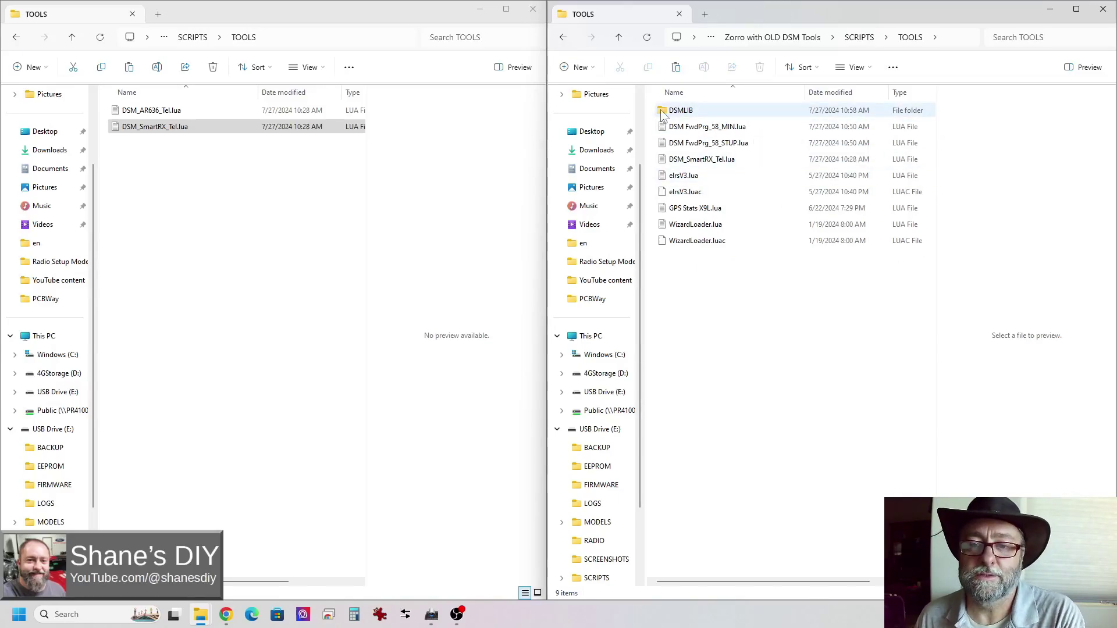
pyautogui.click(682, 114)
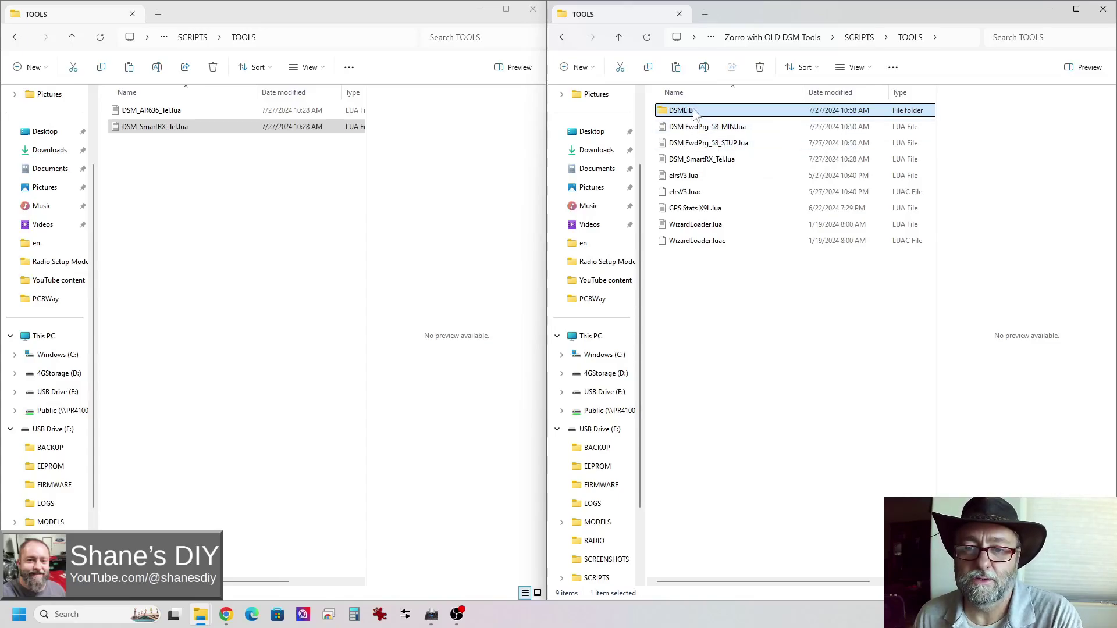
pyautogui.click(720, 285)
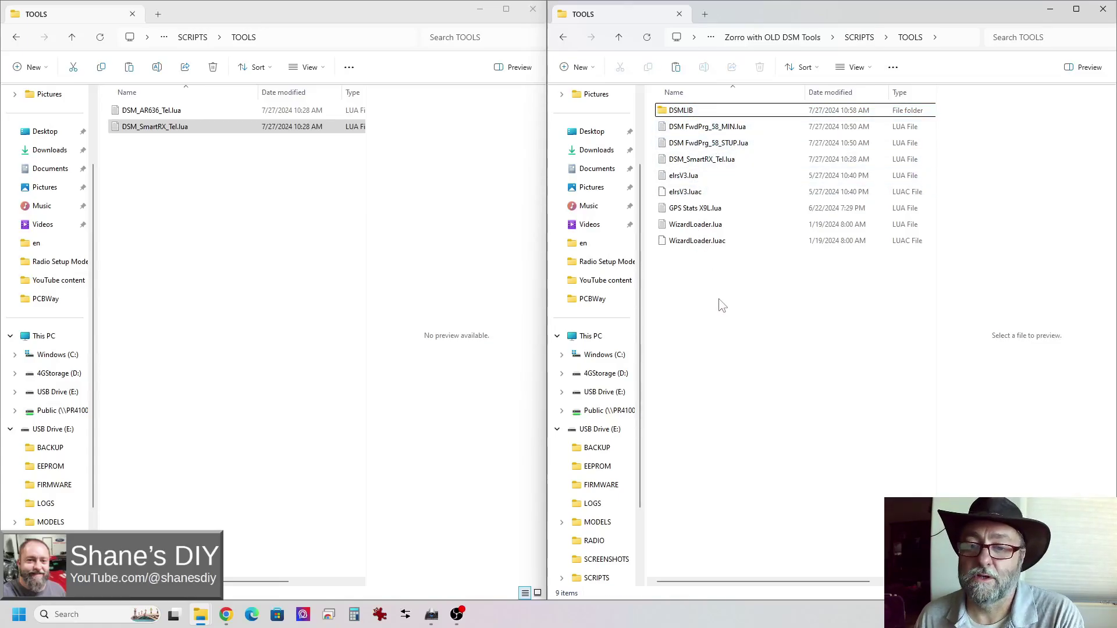
pyautogui.click(167, 209)
pyautogui.click(744, 305)
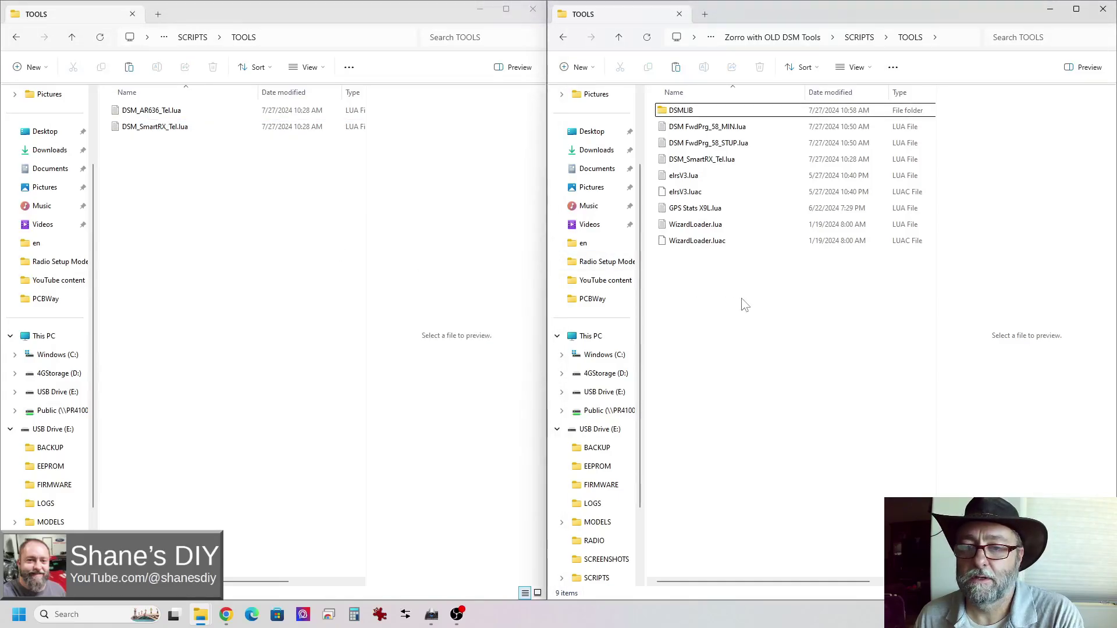